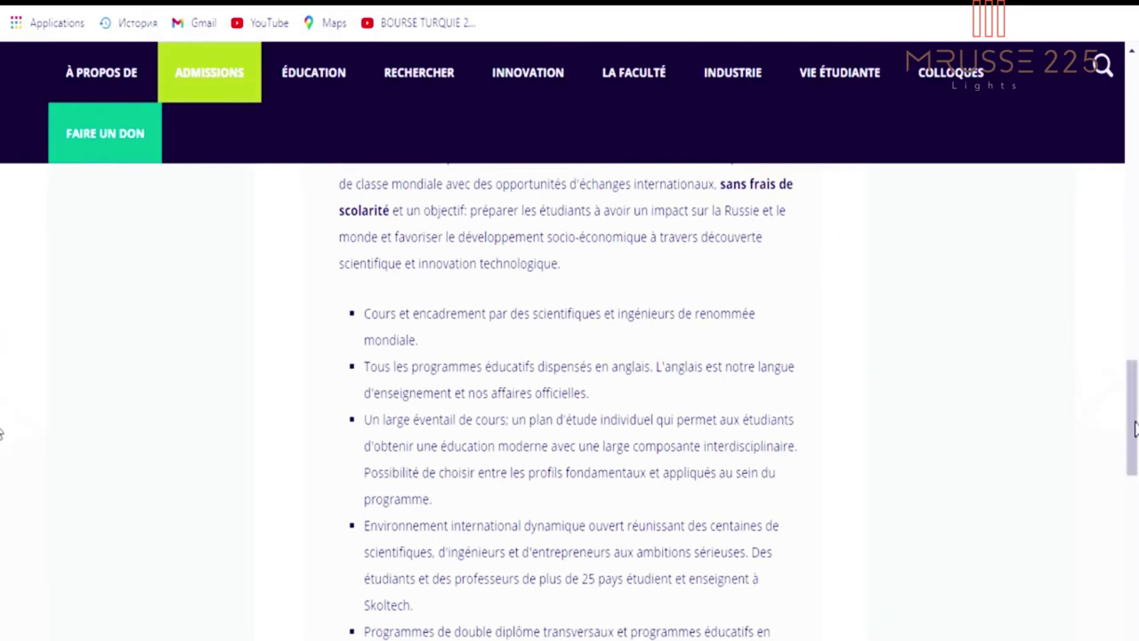
Review the Skoltech master's admission stages and benefits, and open the online application portal linked below the student package details.
drag(1133, 432, 1136, 281)
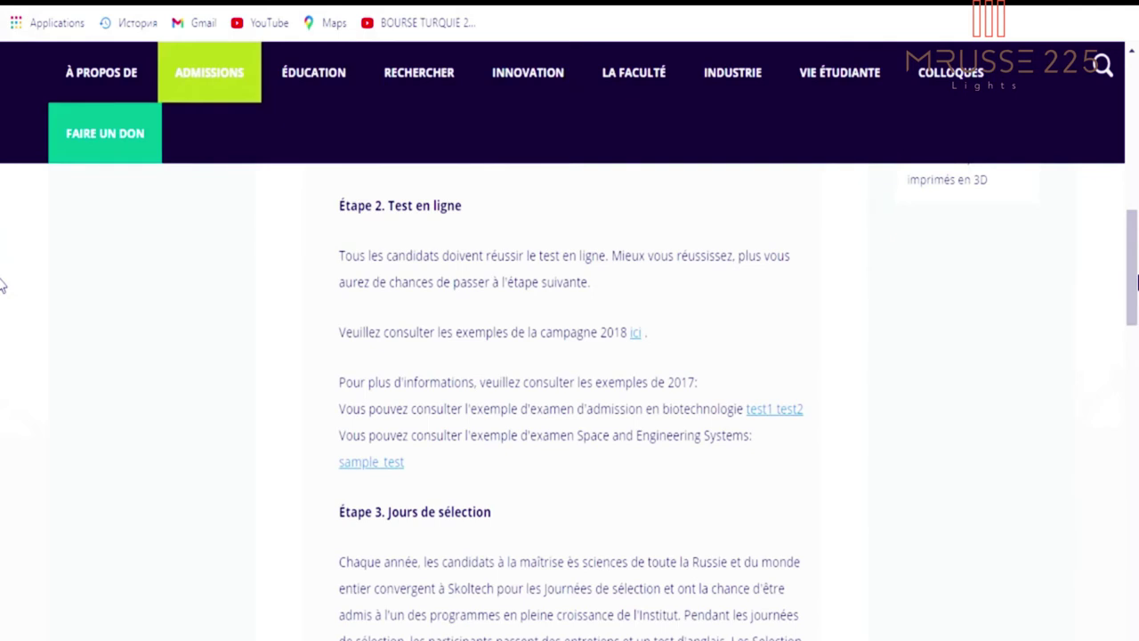
drag(1136, 281, 1130, 580)
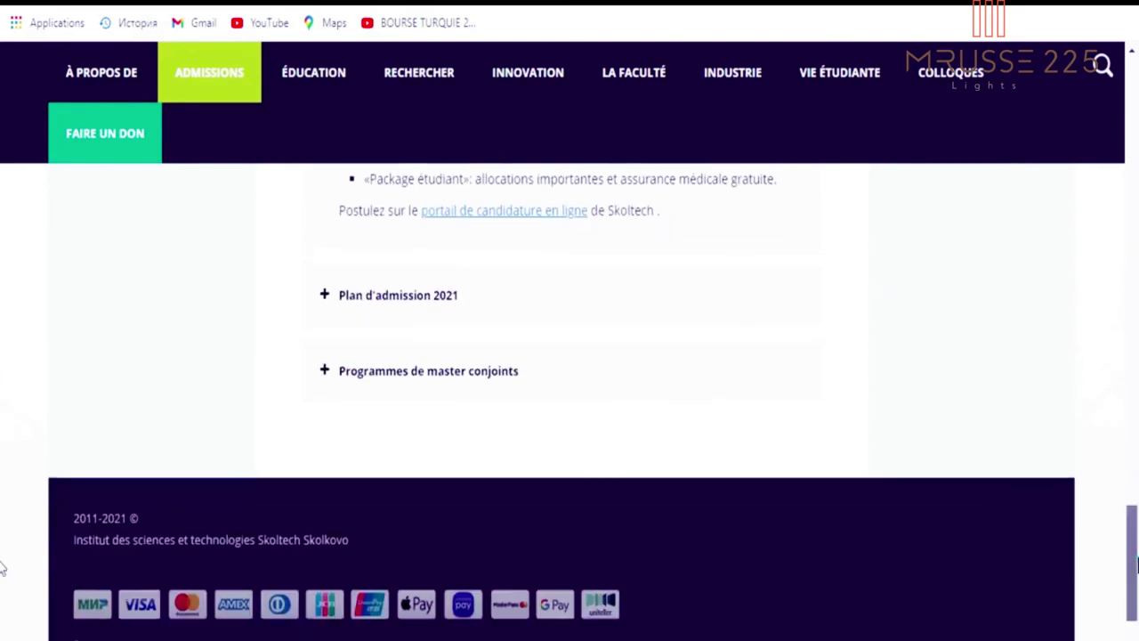
scroll(3, 533, up, 4)
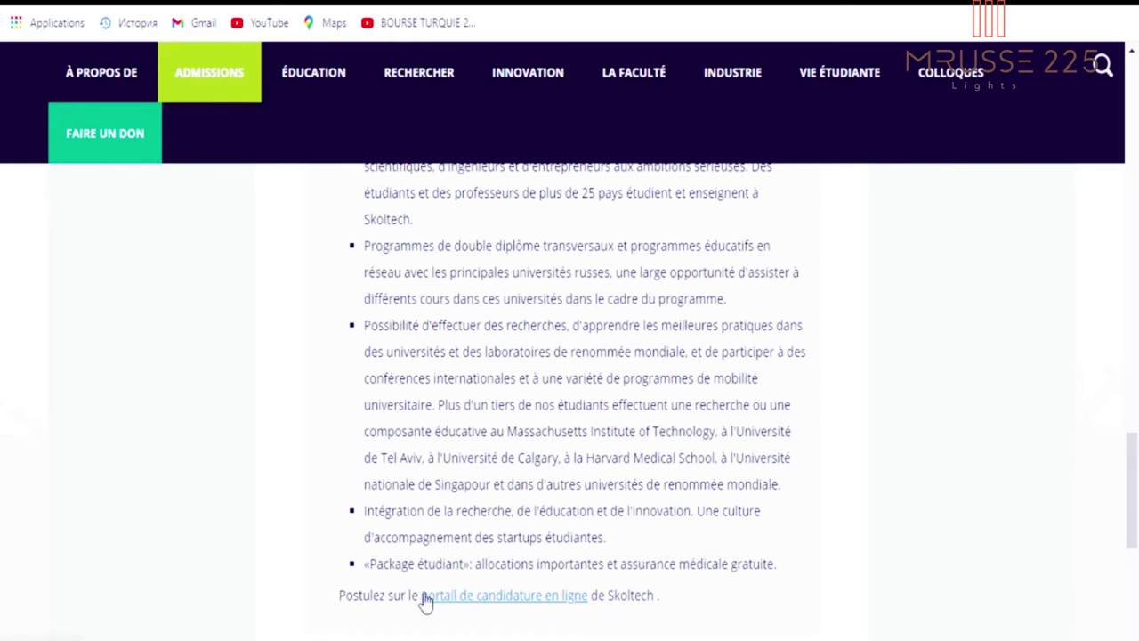
click(546, 604)
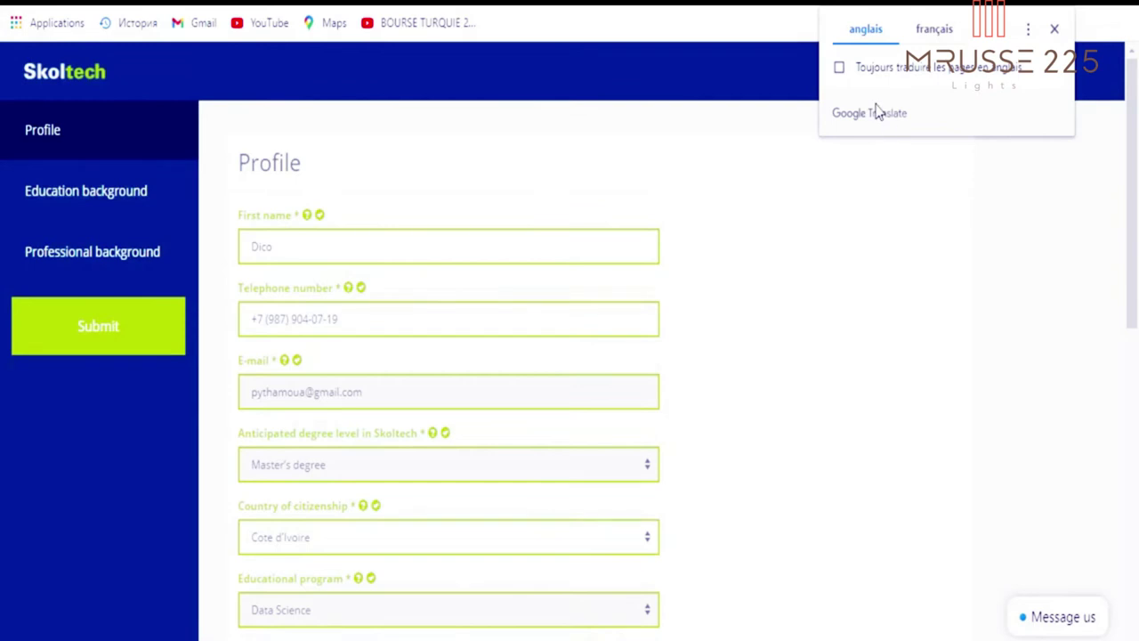
Dismiss the translation prompt and log out of the existing Skoltech application account.
click(1053, 34)
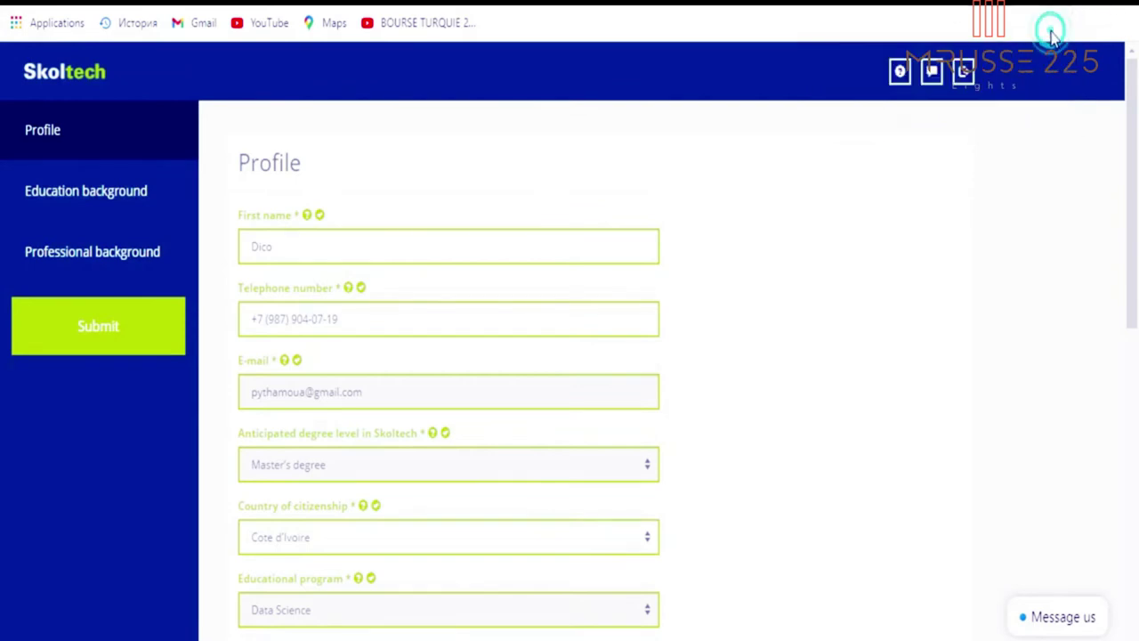
click(965, 76)
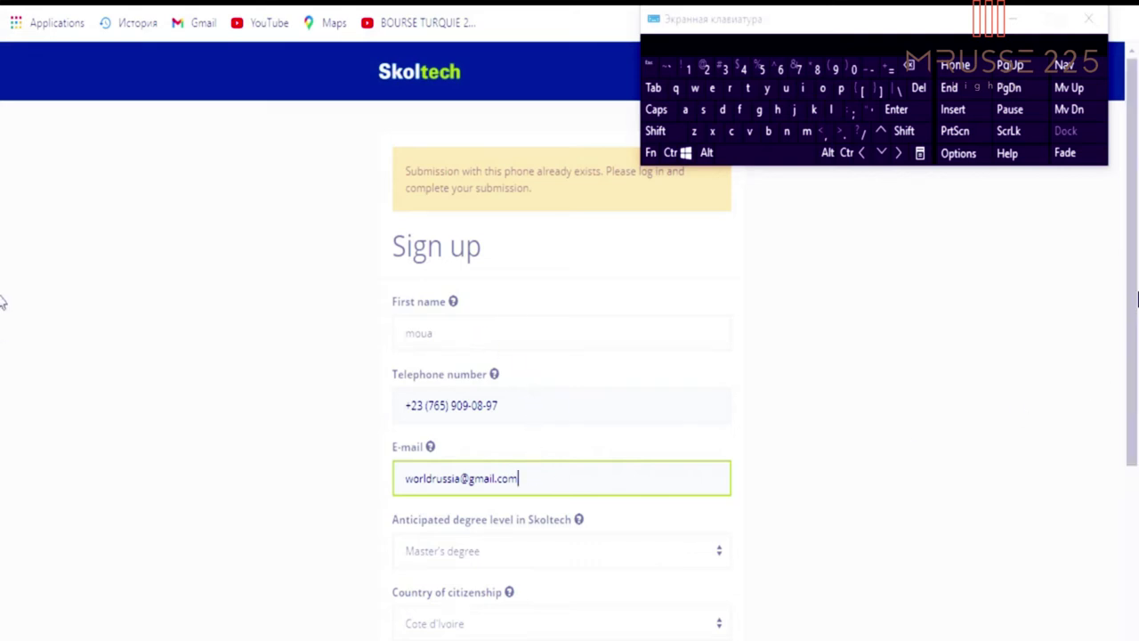
Review the sign-up details, consent to Skoltech's use of the personal information, and submit the registration.
scroll(2, 338, down, 2)
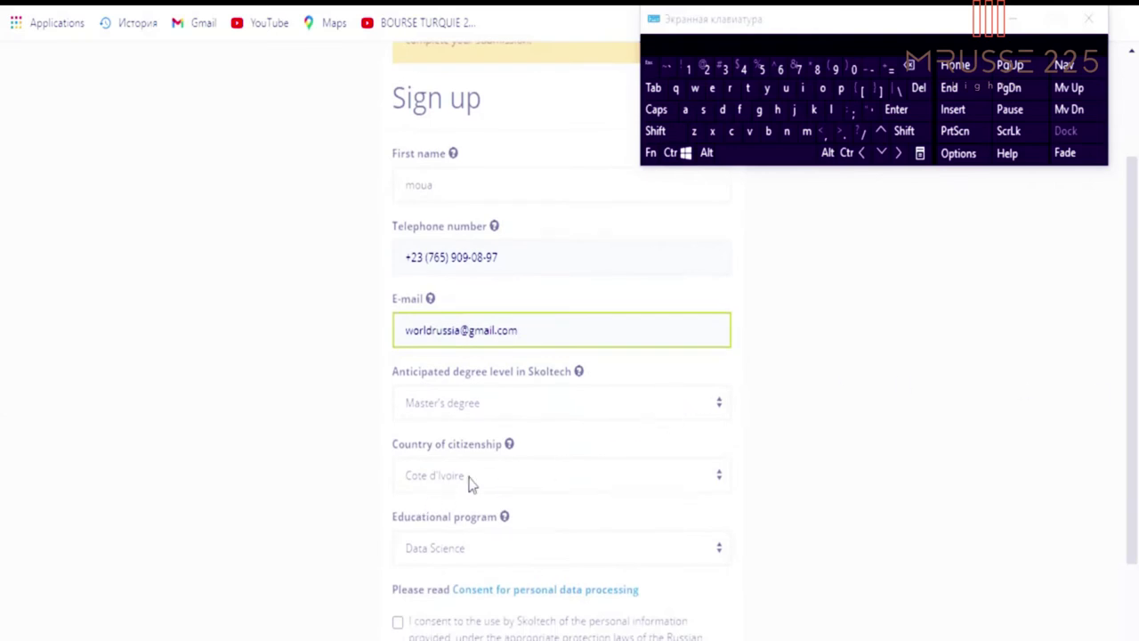
click(712, 488)
click(711, 488)
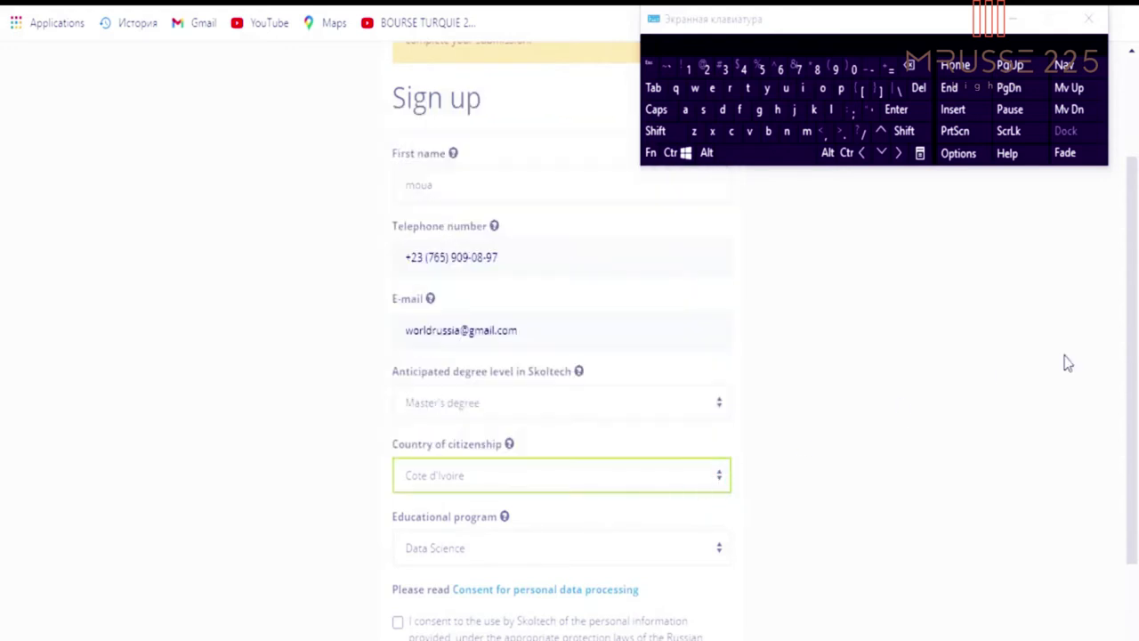
scroll(1126, 437, down, 1)
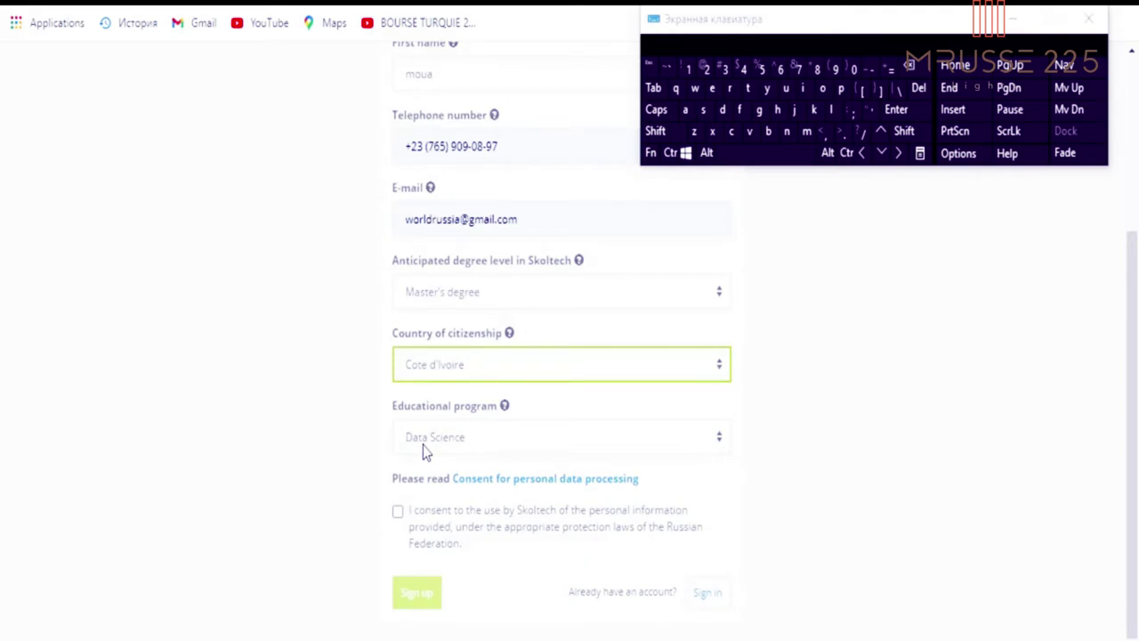
click(397, 512)
click(417, 598)
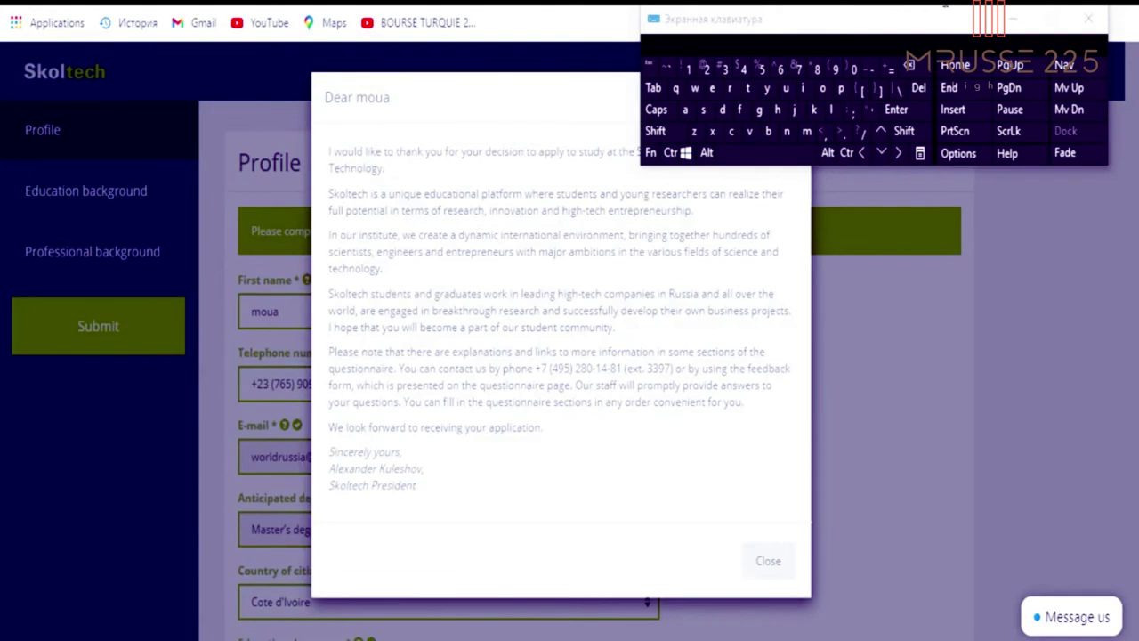
Move the on-screen keyboard clear of the welcome letter and close the letter.
drag(951, 16, 1118, 0)
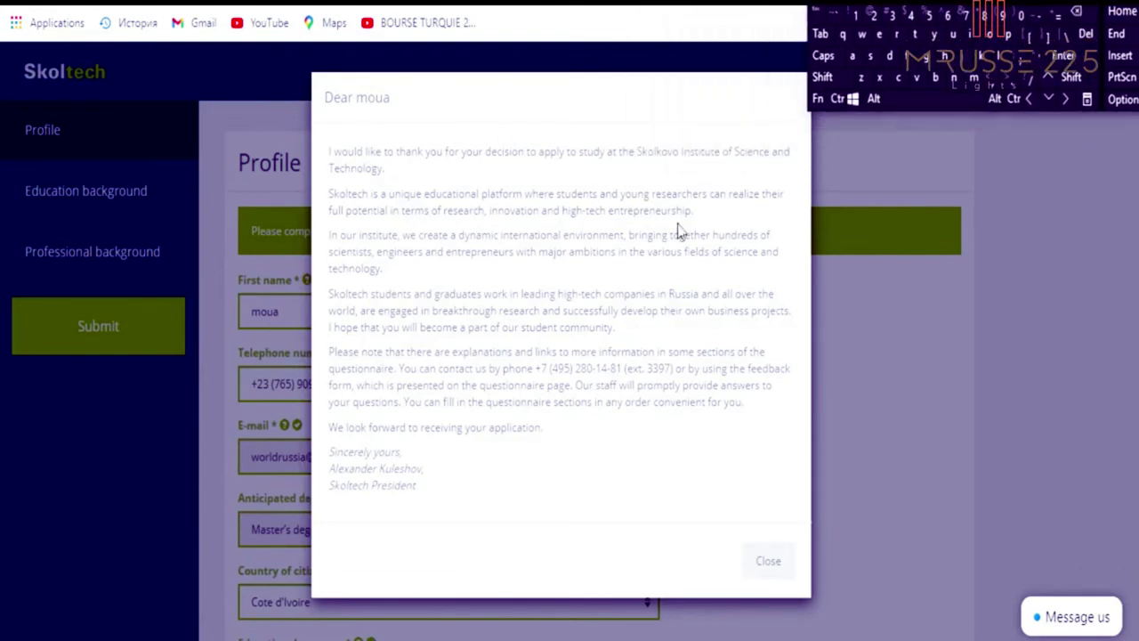
click(770, 562)
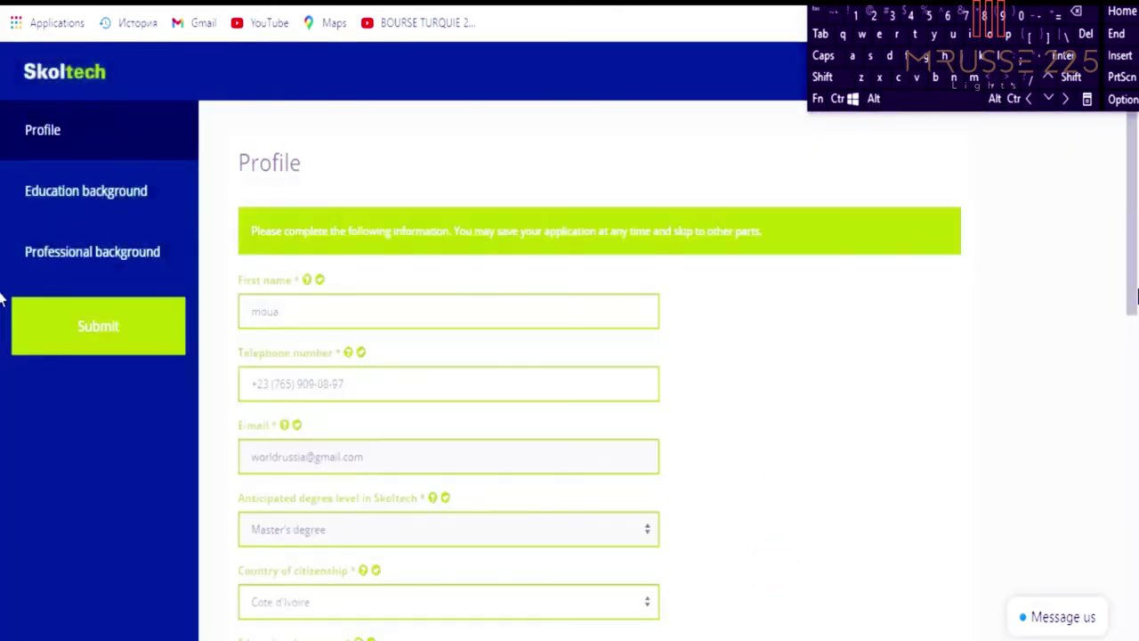
Try to upload the profile photo from Instagram, allowing Uploadcare access to the account, and remove the chosen file.
scroll(2, 301, down, 2)
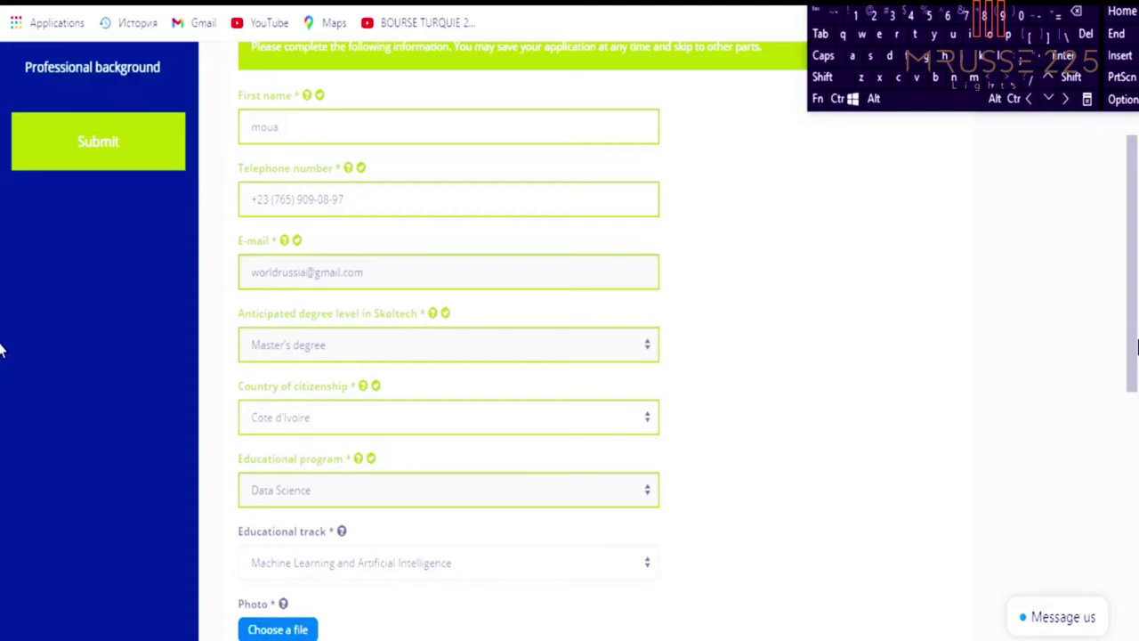
scroll(0, 392, down, 2)
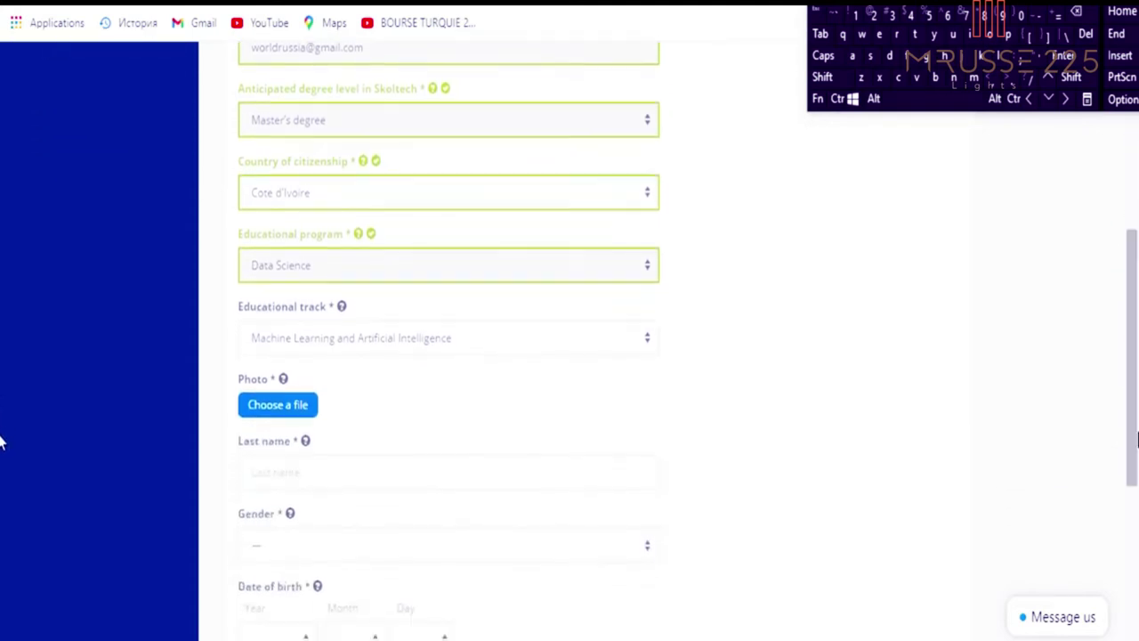
click(283, 407)
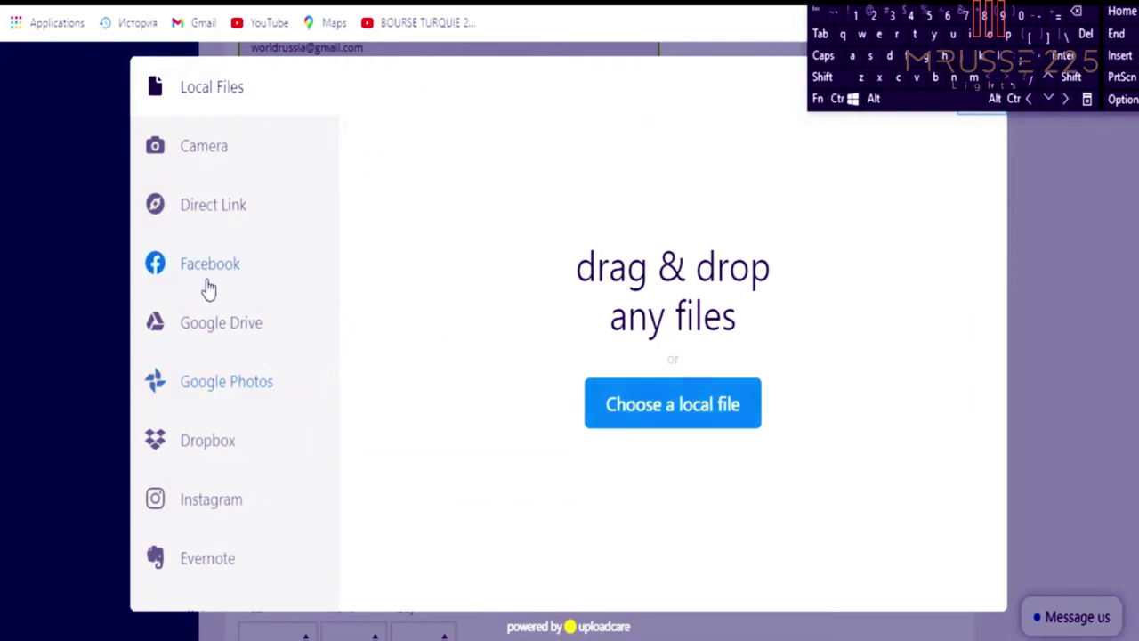
click(207, 505)
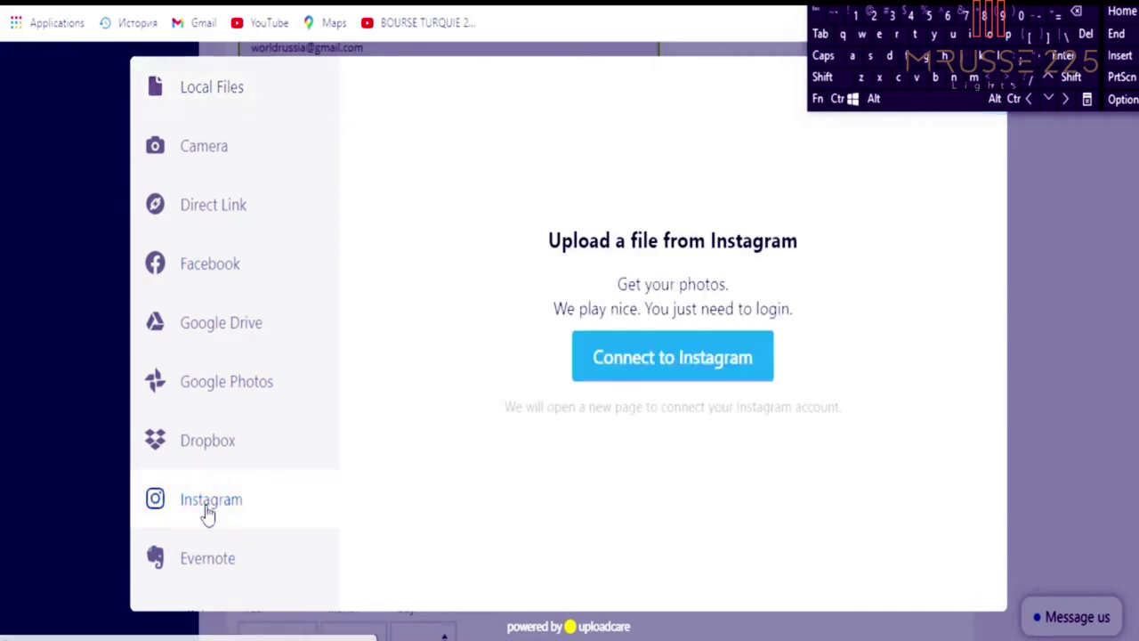
click(612, 378)
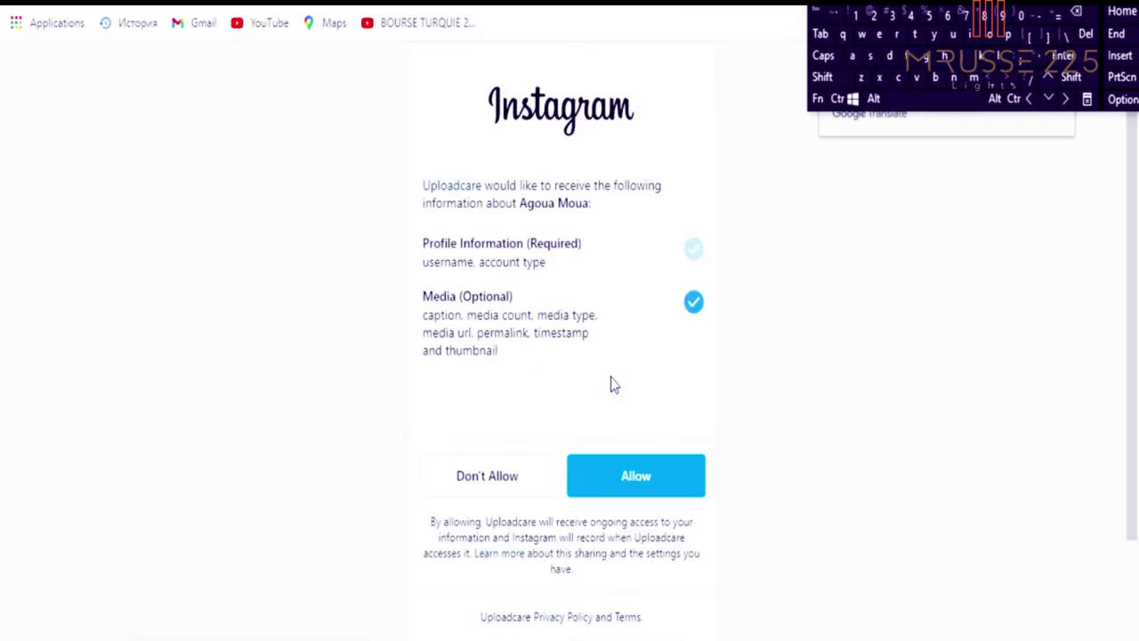
click(631, 496)
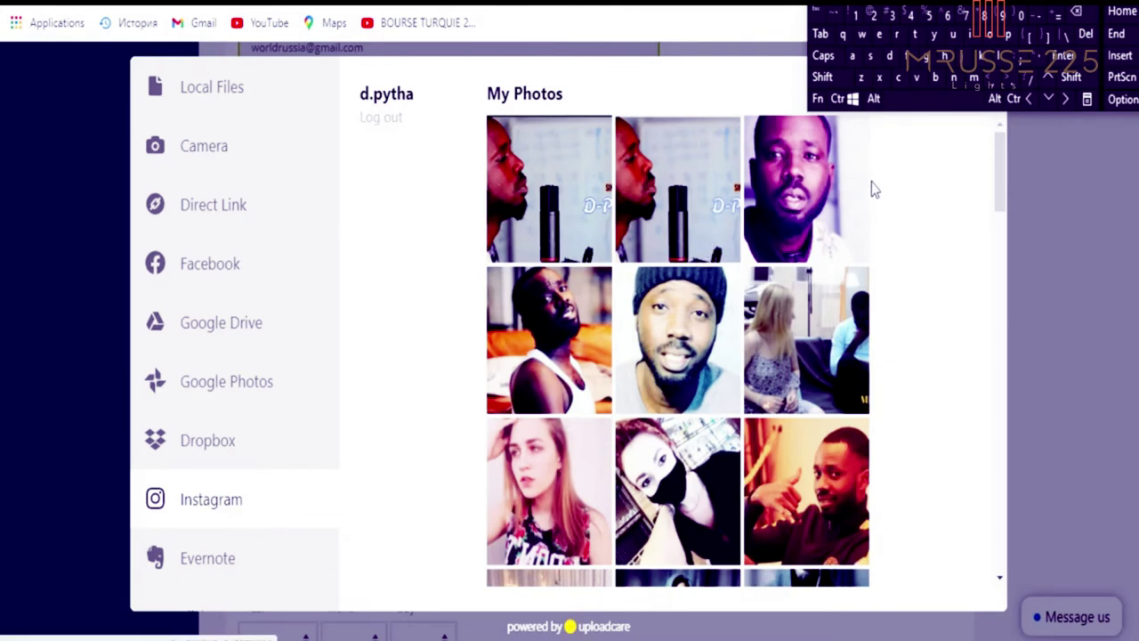
click(813, 197)
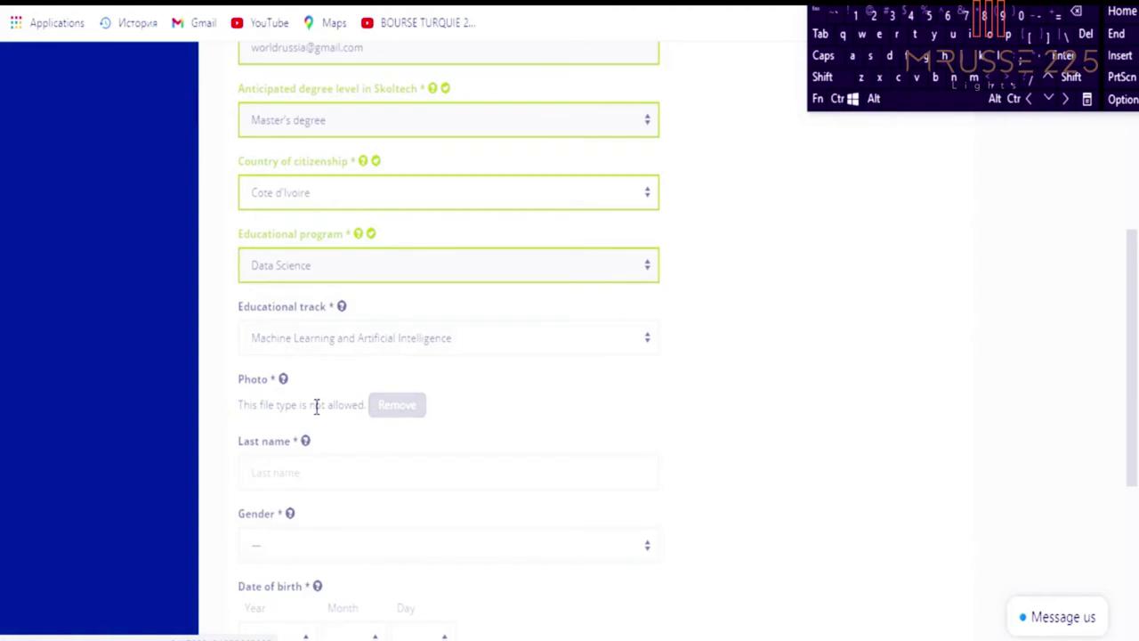
click(390, 409)
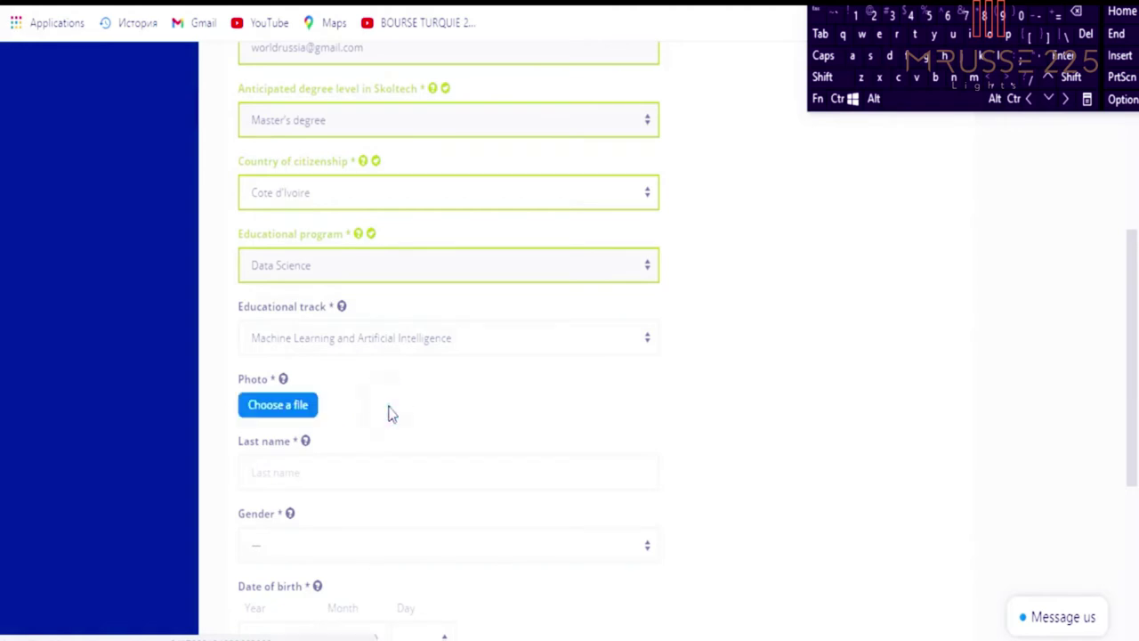
Open the local file chooser for the profile's Photo field.
click(309, 411)
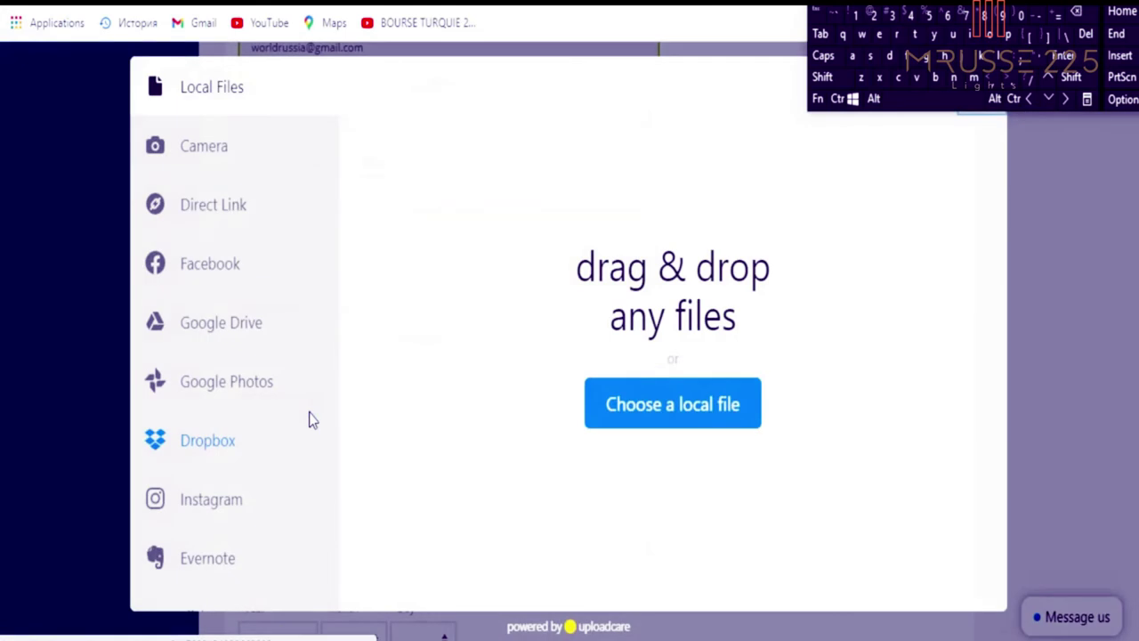
click(701, 407)
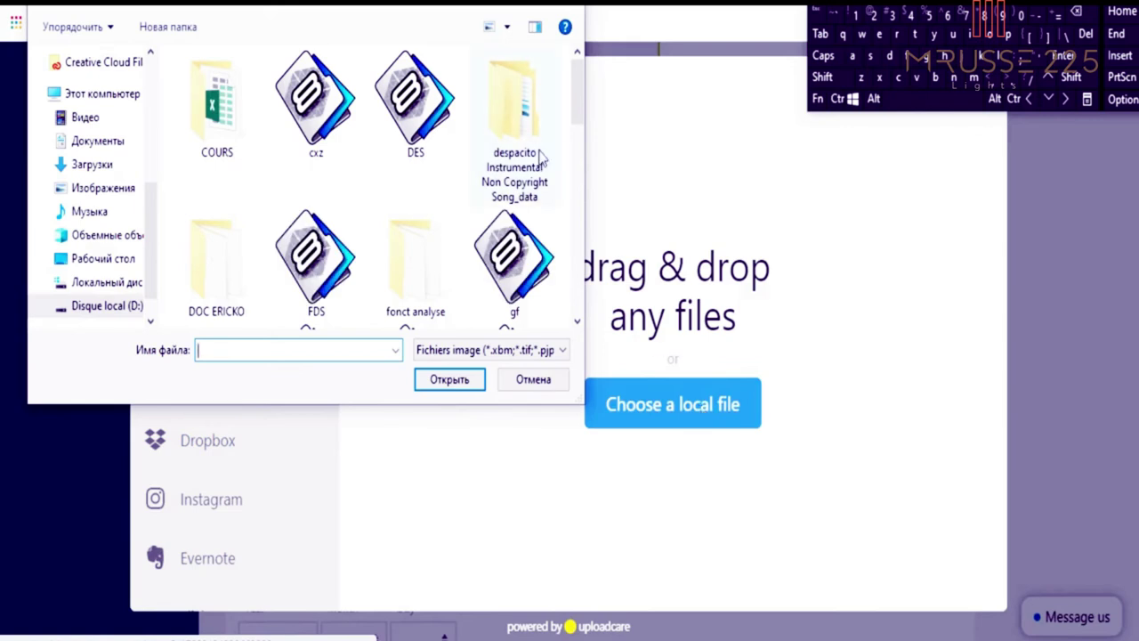
Look through the folders on Disque local (D:), including диф — копия, for a suitable profile photo.
drag(576, 115, 574, 218)
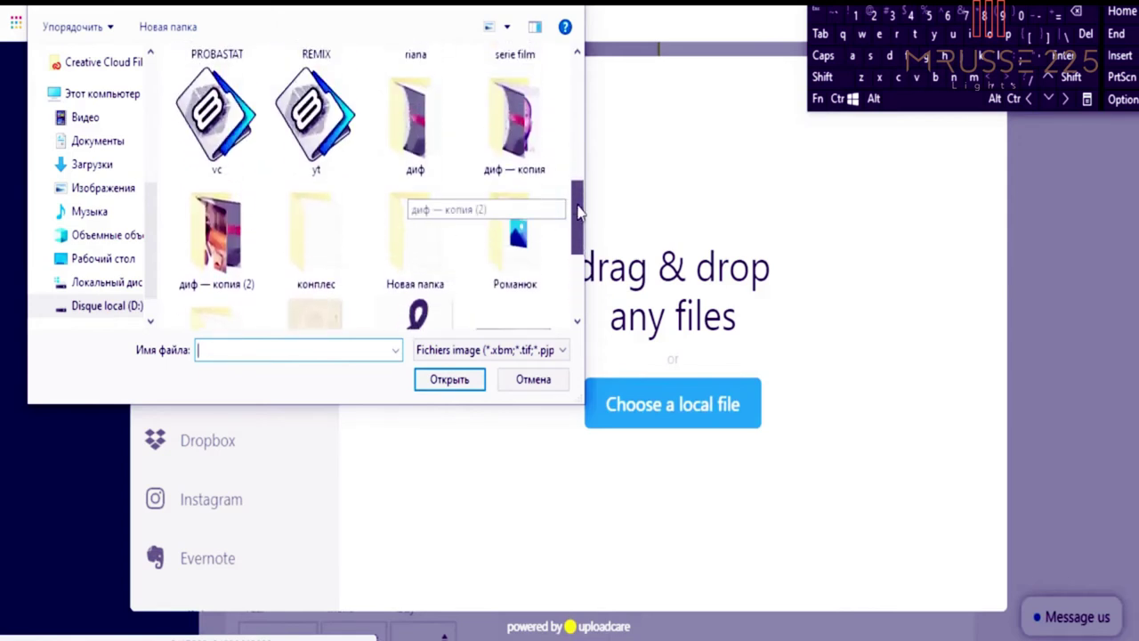
double_click(523, 151)
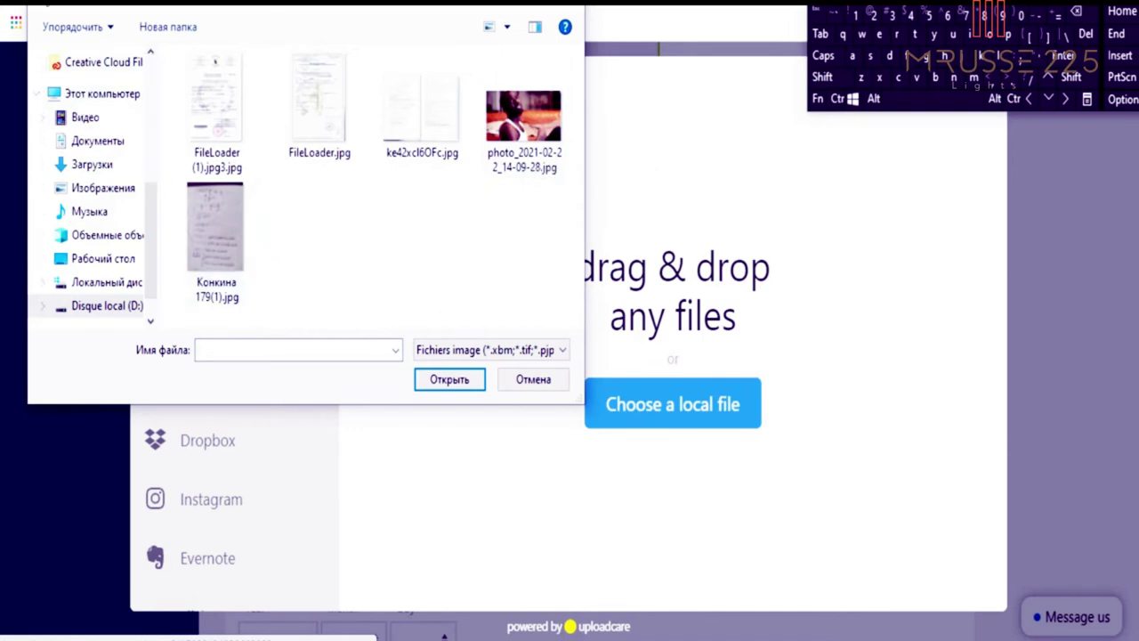
key(alt+Up)
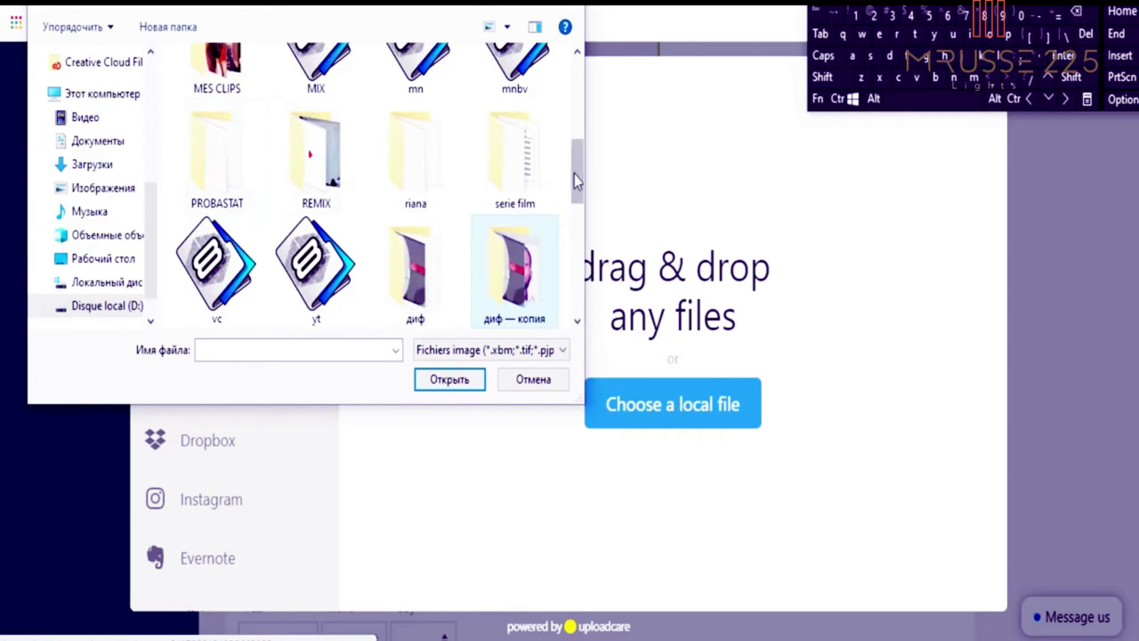
drag(574, 180, 575, 263)
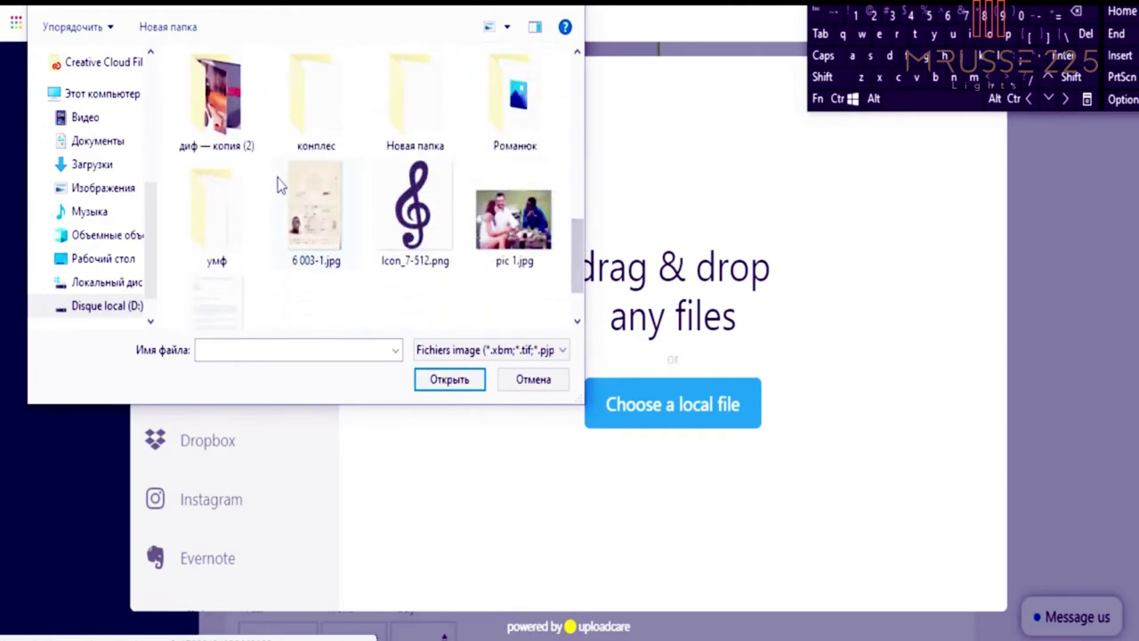
drag(577, 261, 580, 177)
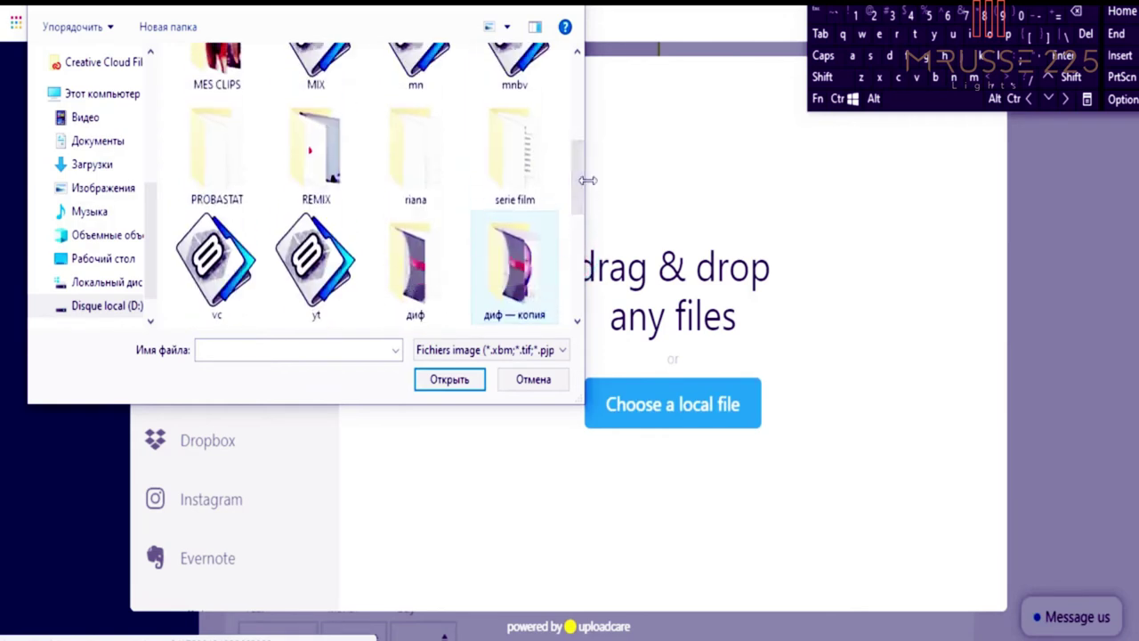
drag(579, 174, 576, 119)
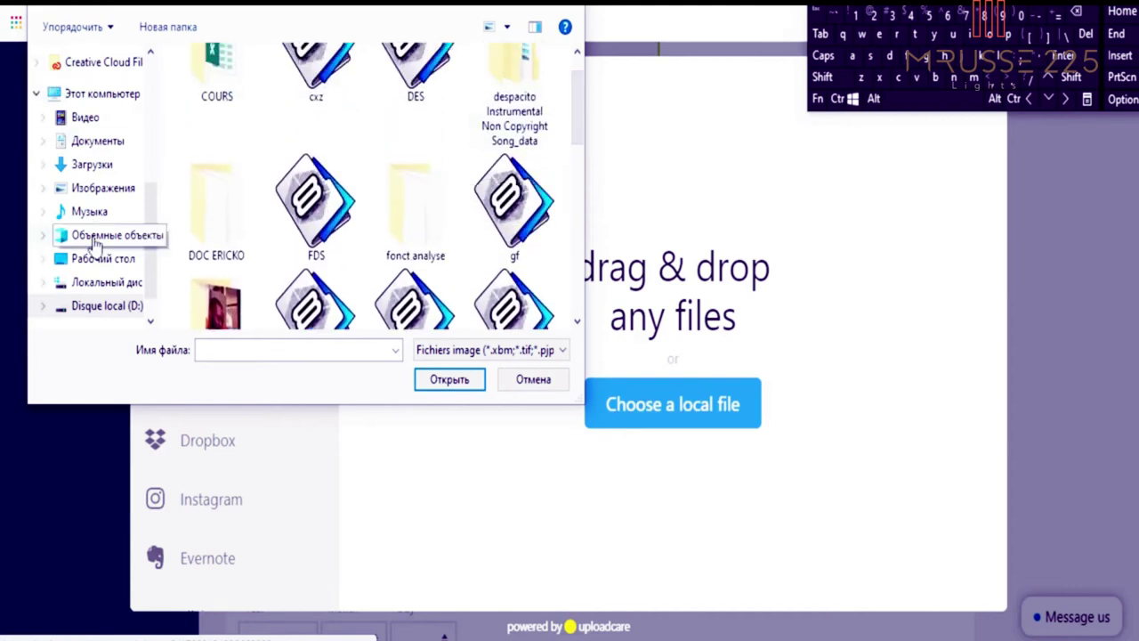
Upload snapshot15.png as the profile photo from the Snapshot folder in Wondershare Filmora 9's User Media, under Documents.
click(99, 142)
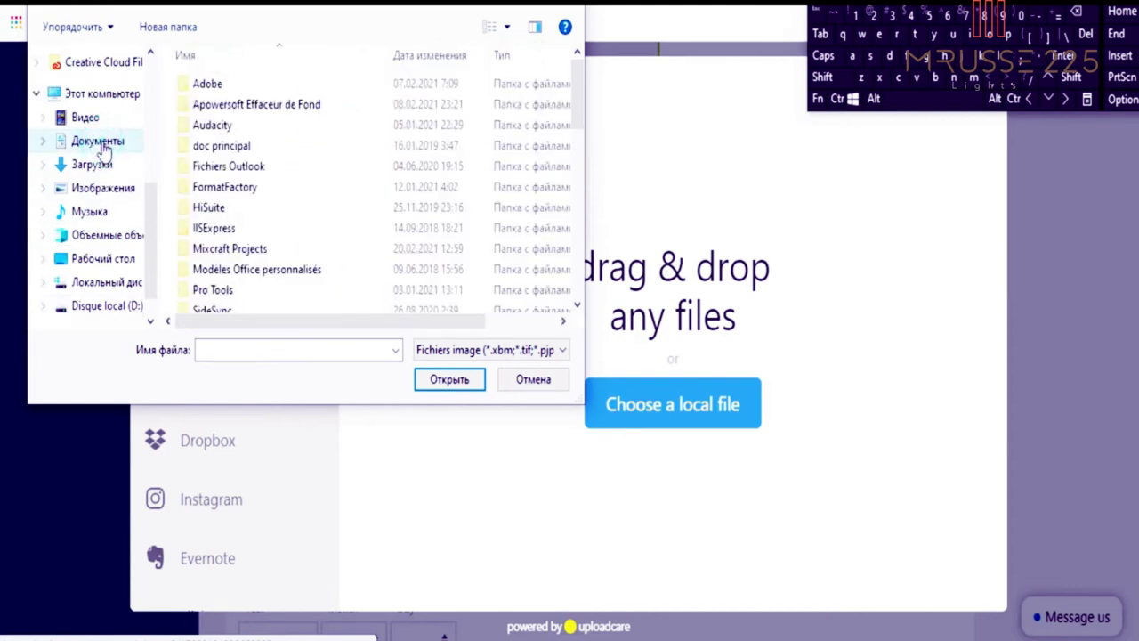
drag(580, 98, 574, 175)
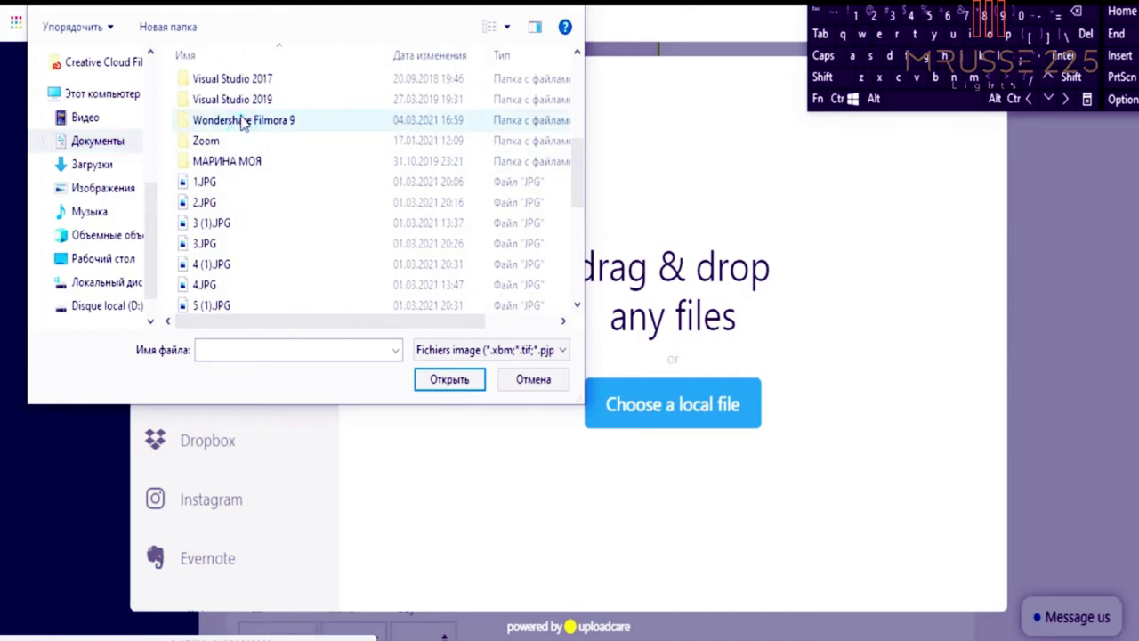
double_click(289, 122)
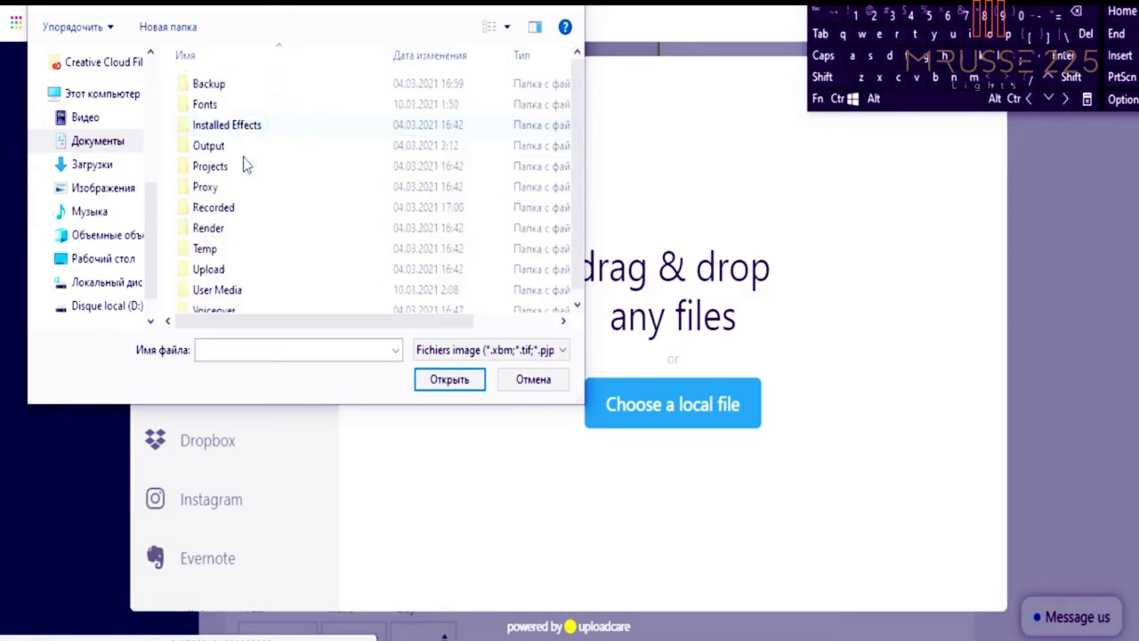
double_click(224, 289)
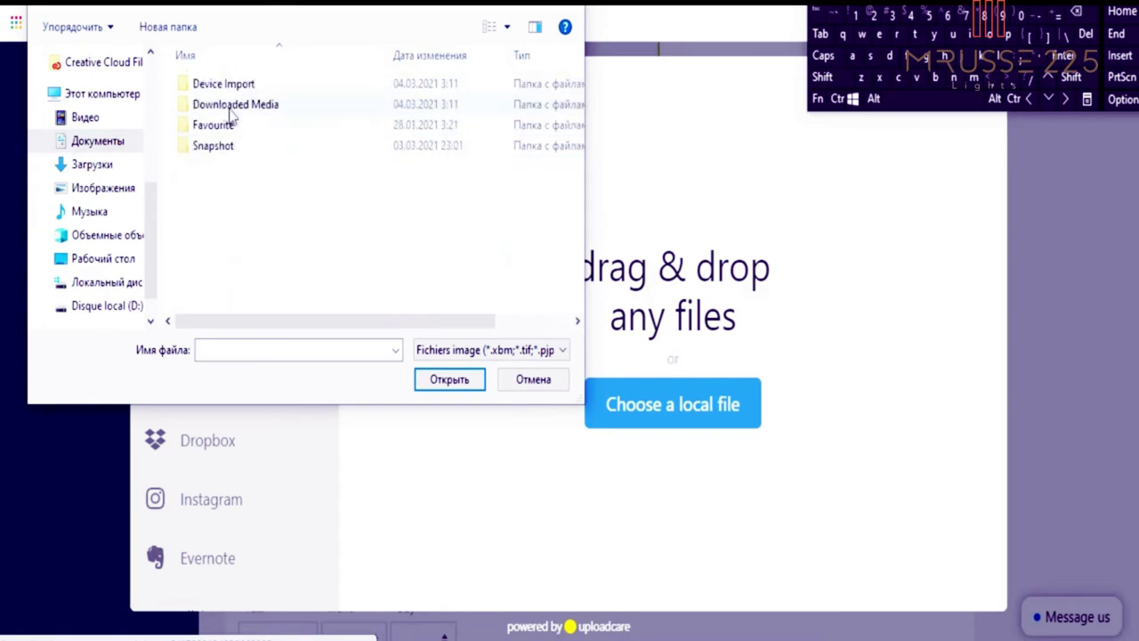
double_click(229, 150)
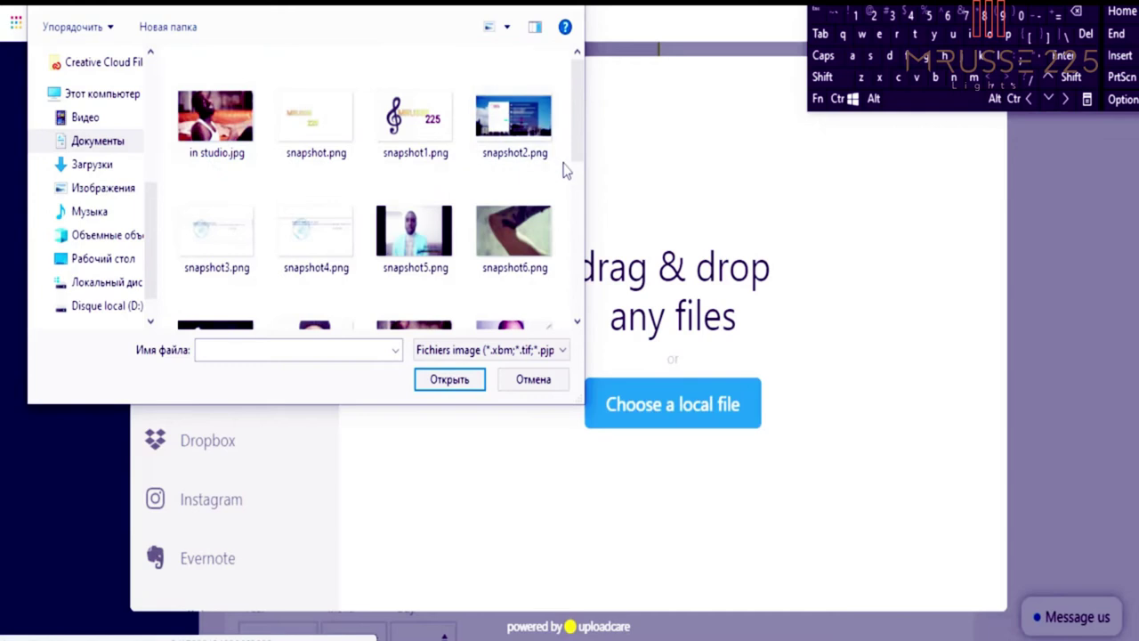
drag(580, 131, 580, 230)
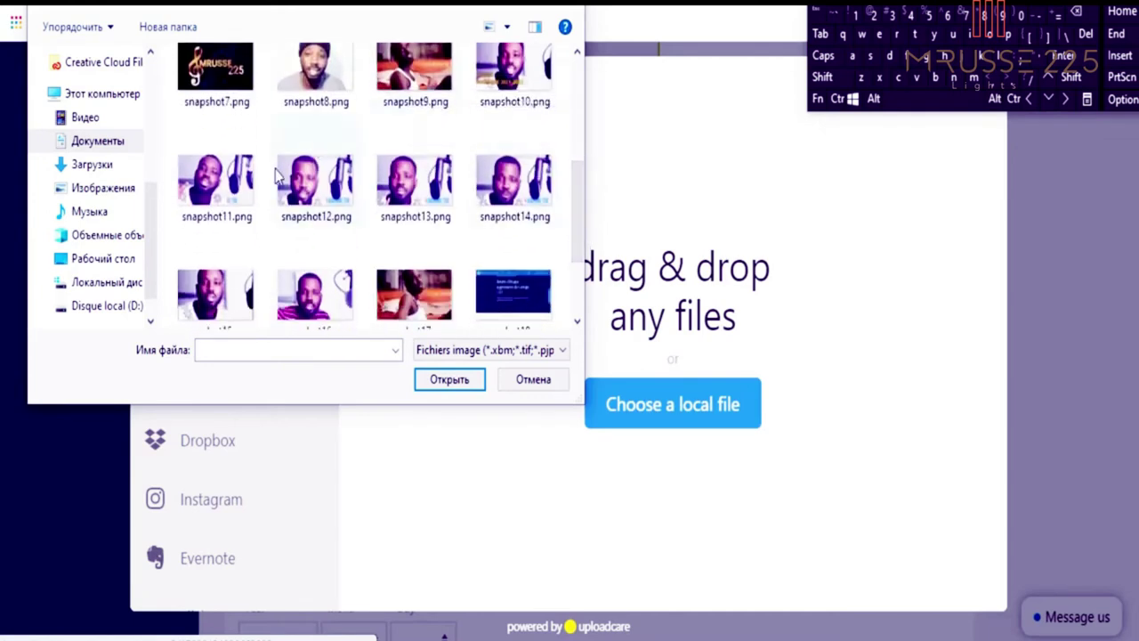
double_click(198, 294)
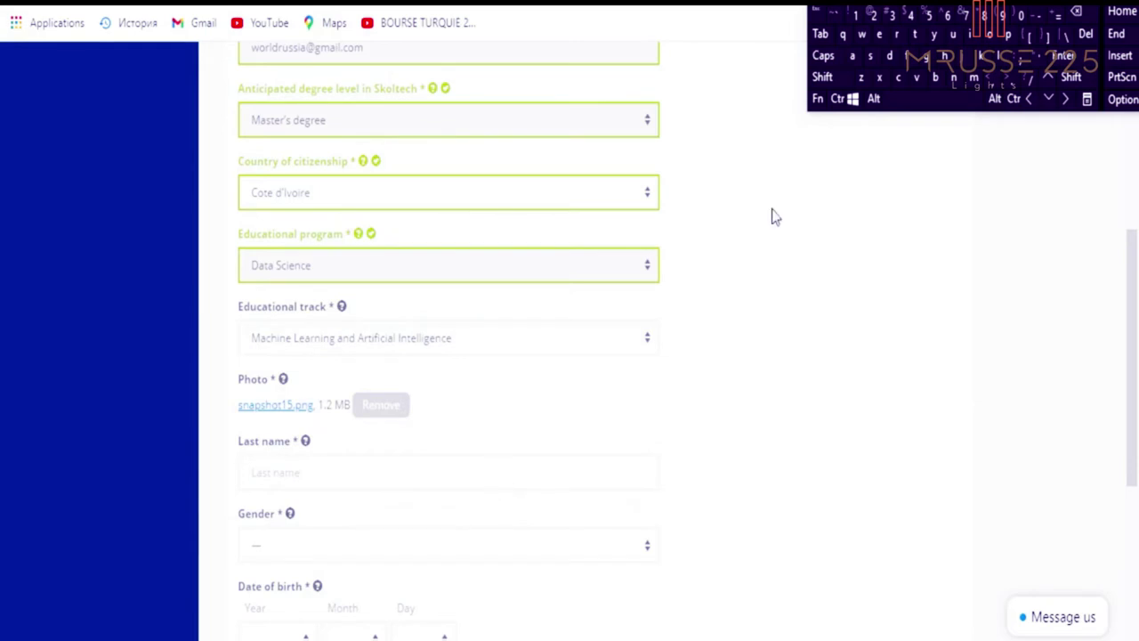
Move the on-screen keyboard beside the form's lower fields and translate the page into French.
drag(956, 3, 860, 302)
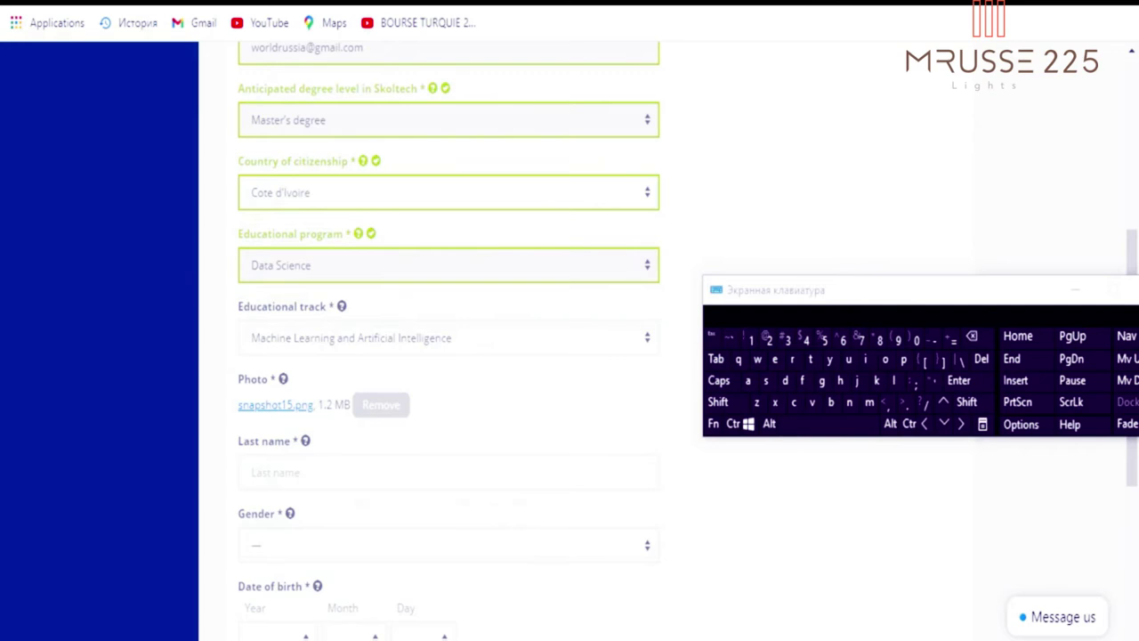
click(933, 28)
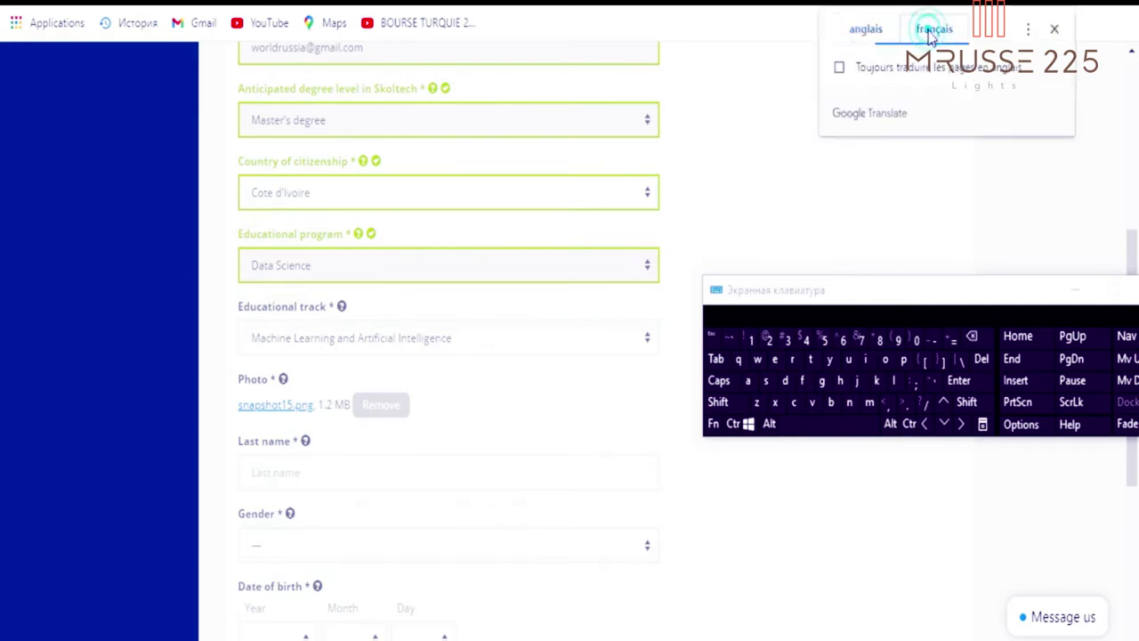
Enter the applicant's last name with the on-screen keyboard and set the gender to Homme.
click(307, 476)
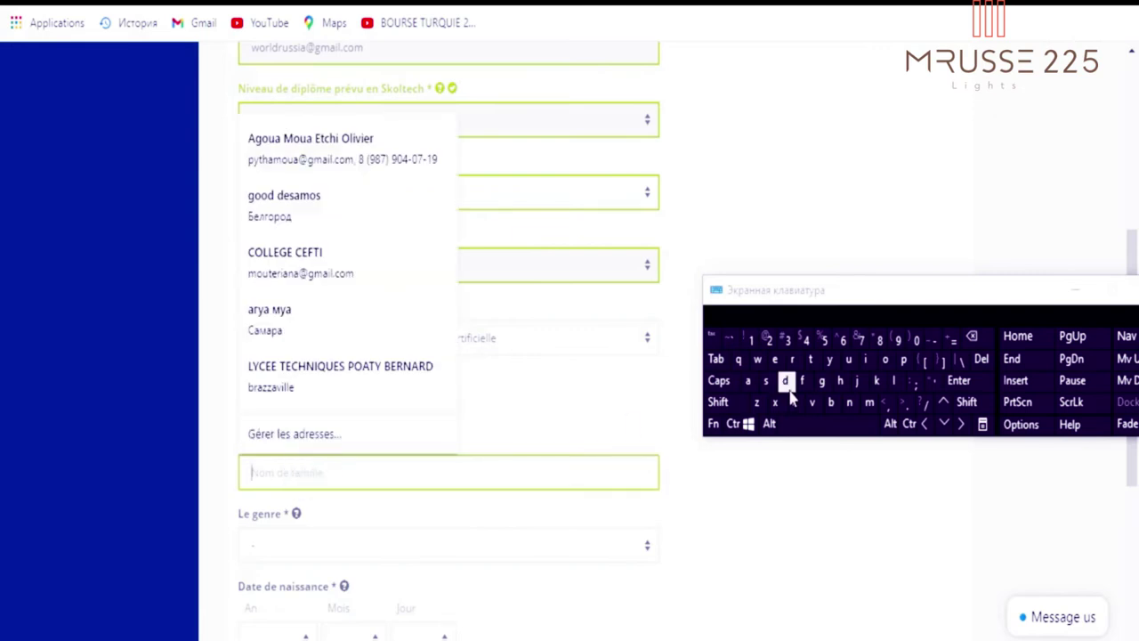
click(723, 384)
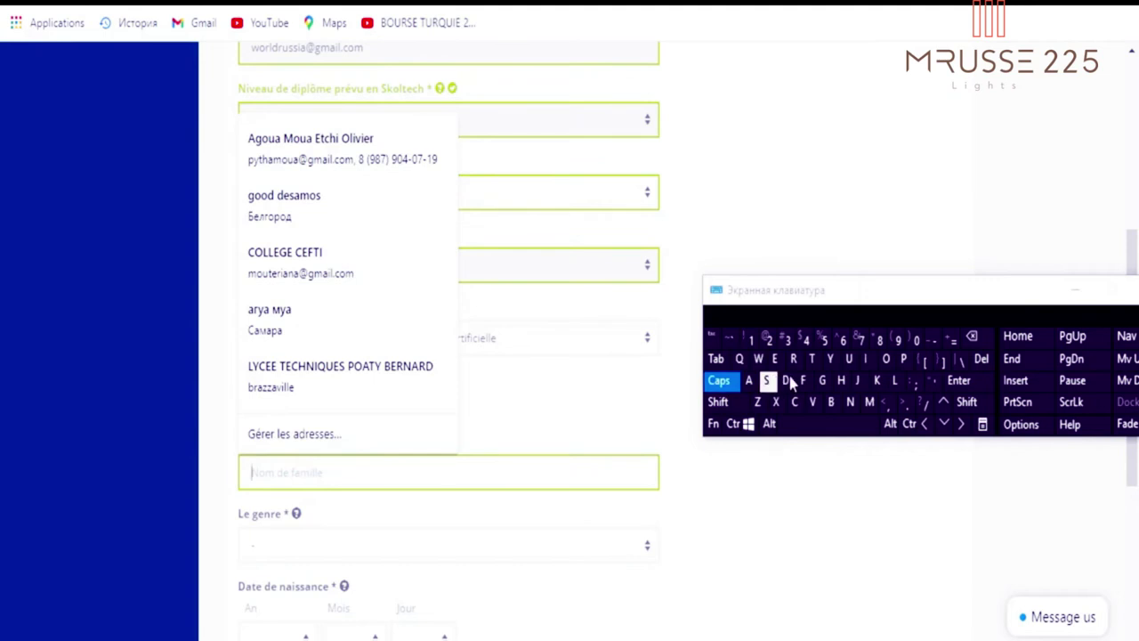
click(784, 380)
click(717, 383)
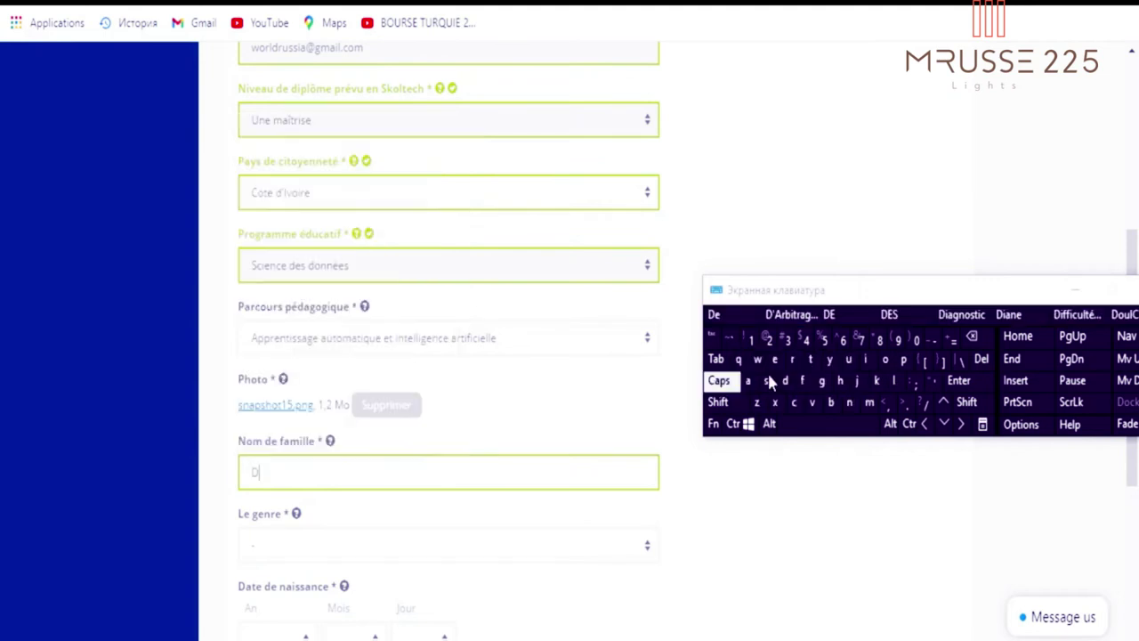
click(867, 358)
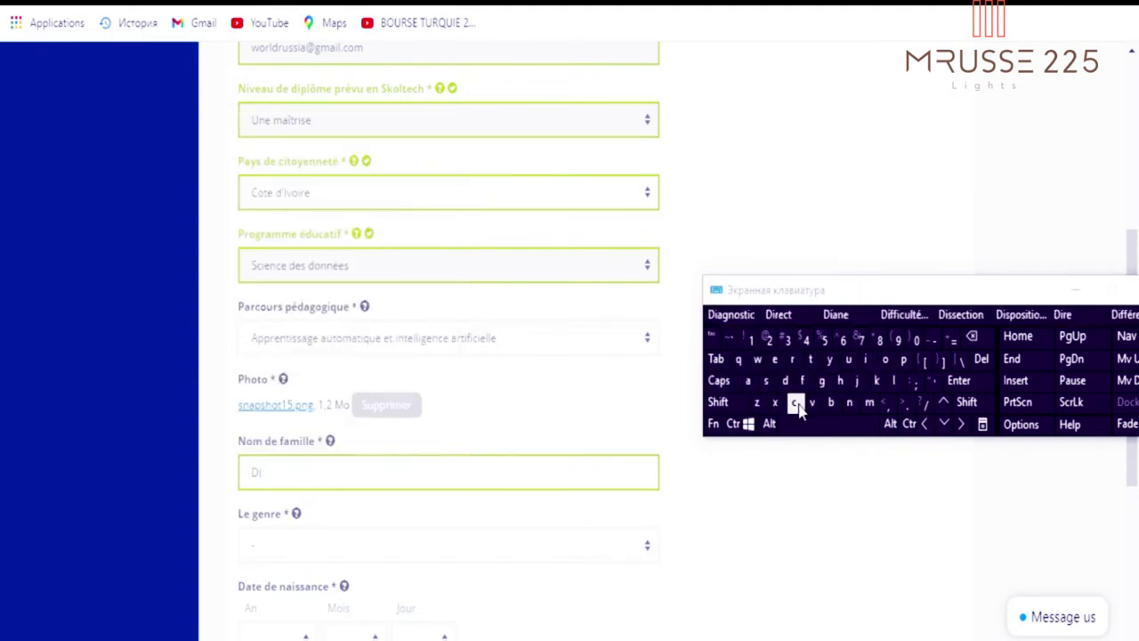
click(795, 401)
click(885, 360)
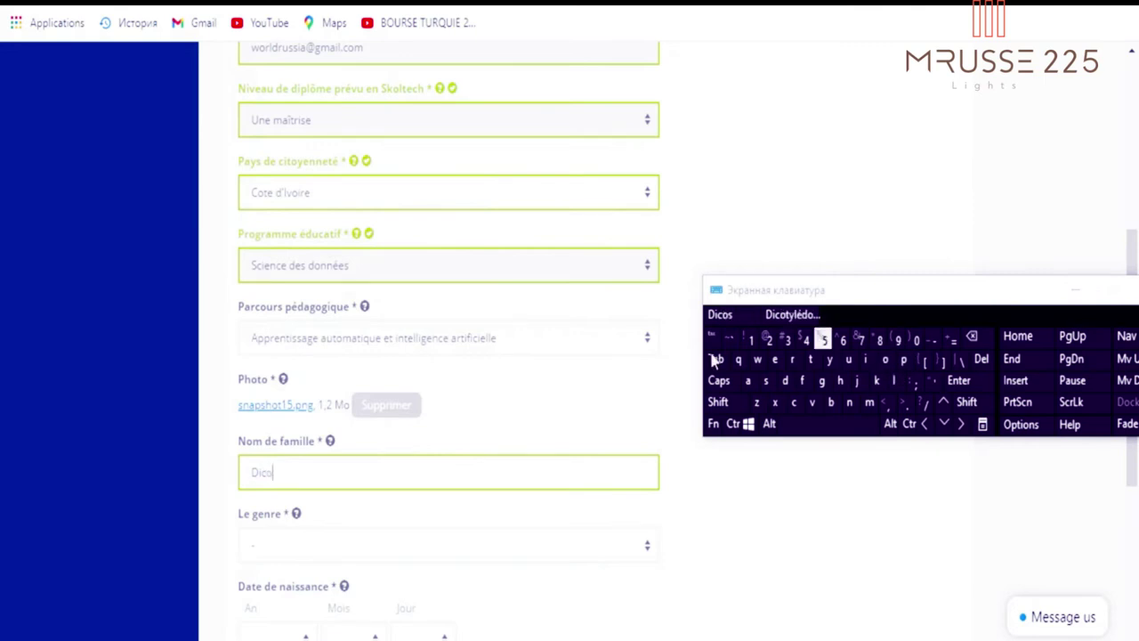
click(400, 545)
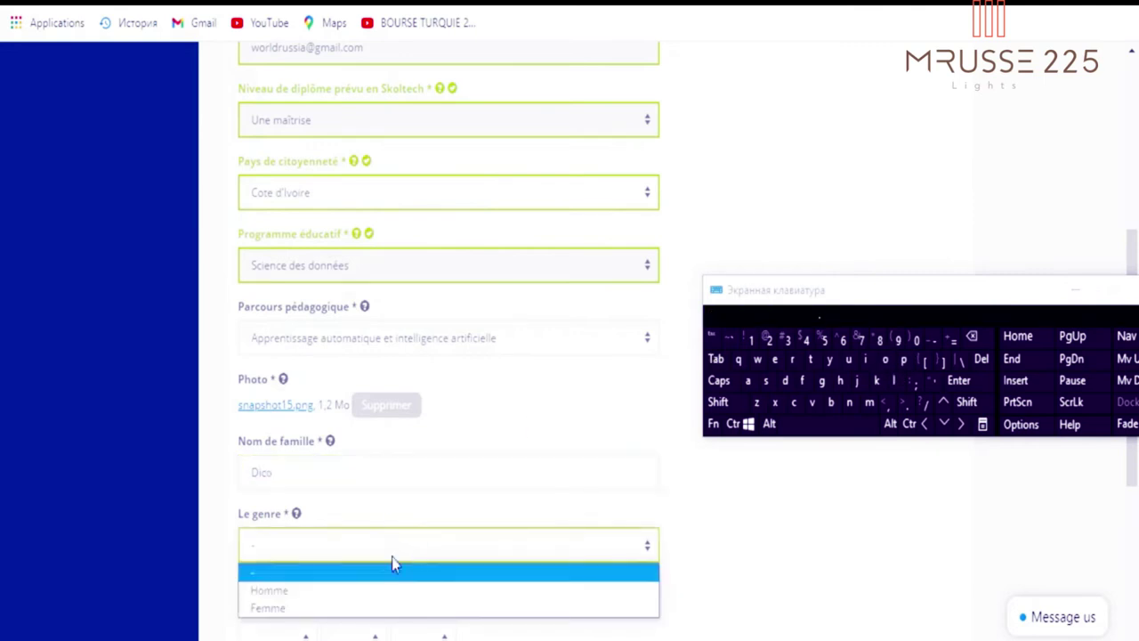
click(377, 593)
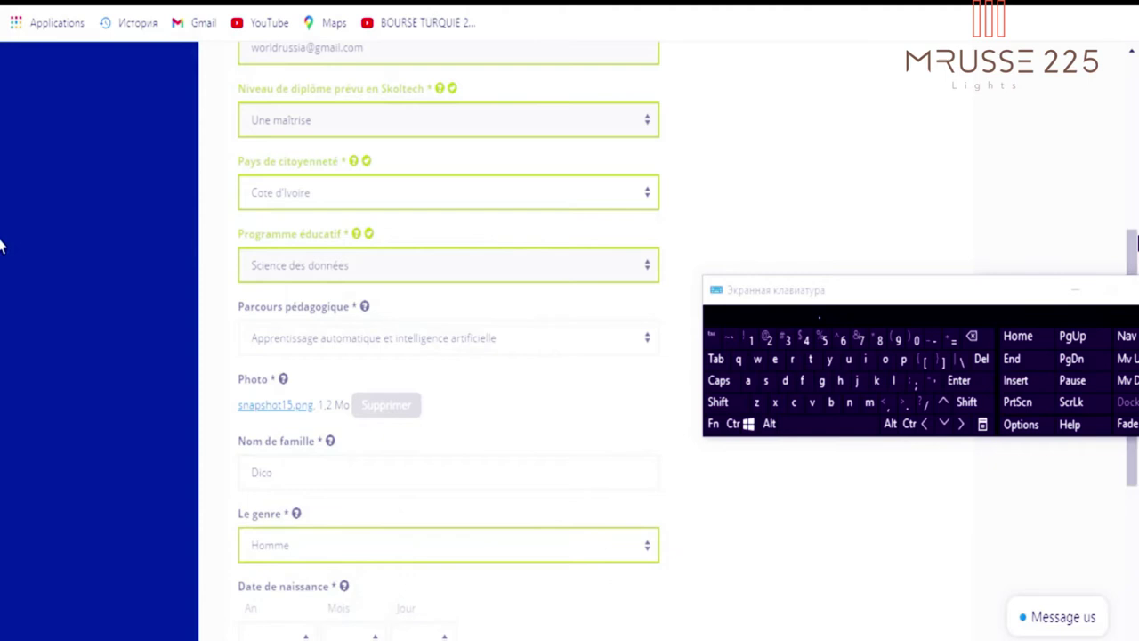
Fill in the applicant's date of birth by choosing the year, month and day.
drag(1135, 246, 1132, 343)
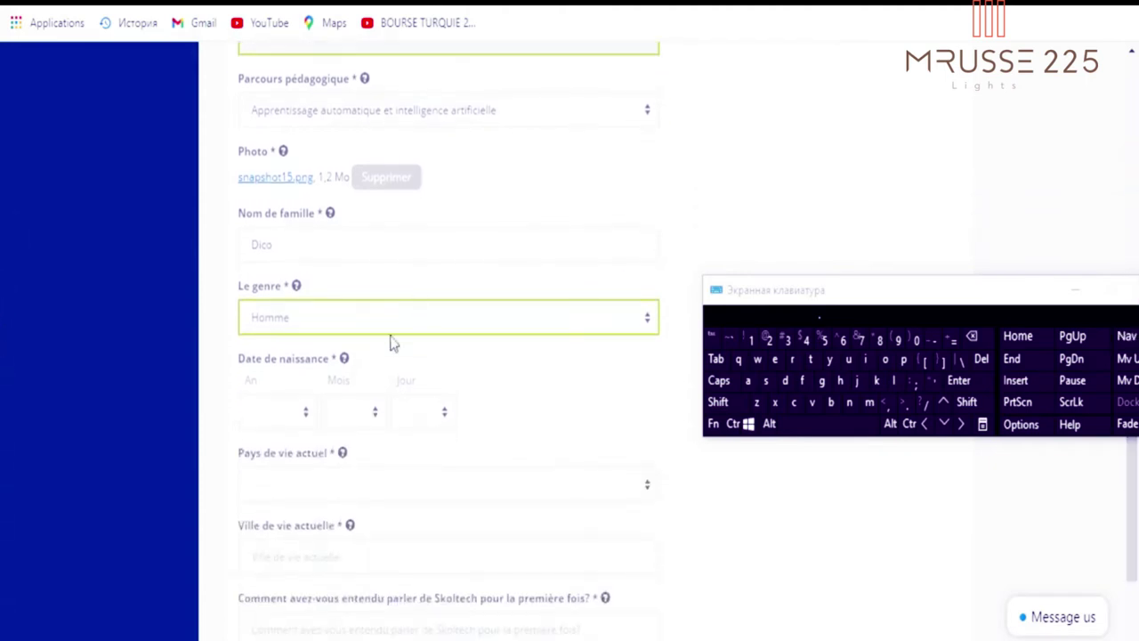
click(303, 412)
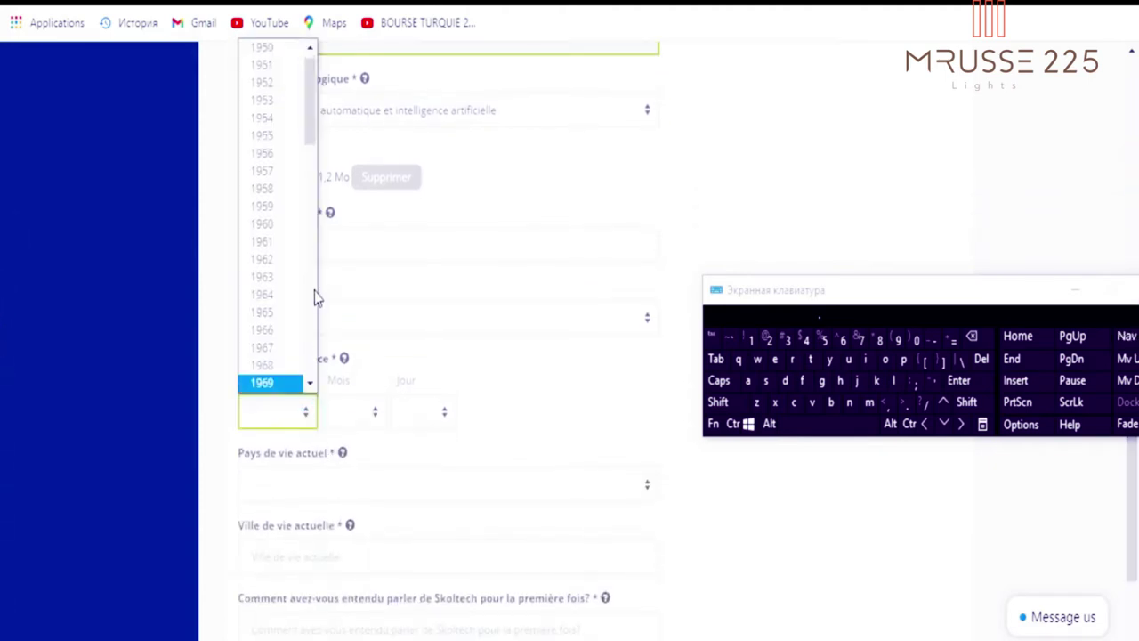
scroll(316, 295, down, 10)
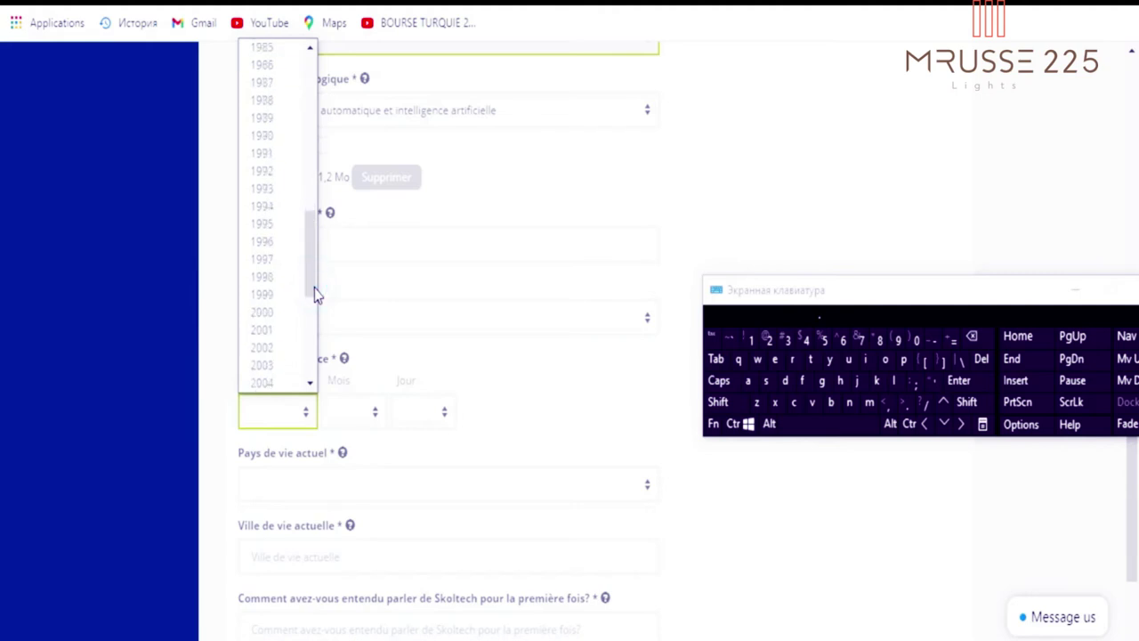
click(281, 329)
click(370, 415)
click(354, 329)
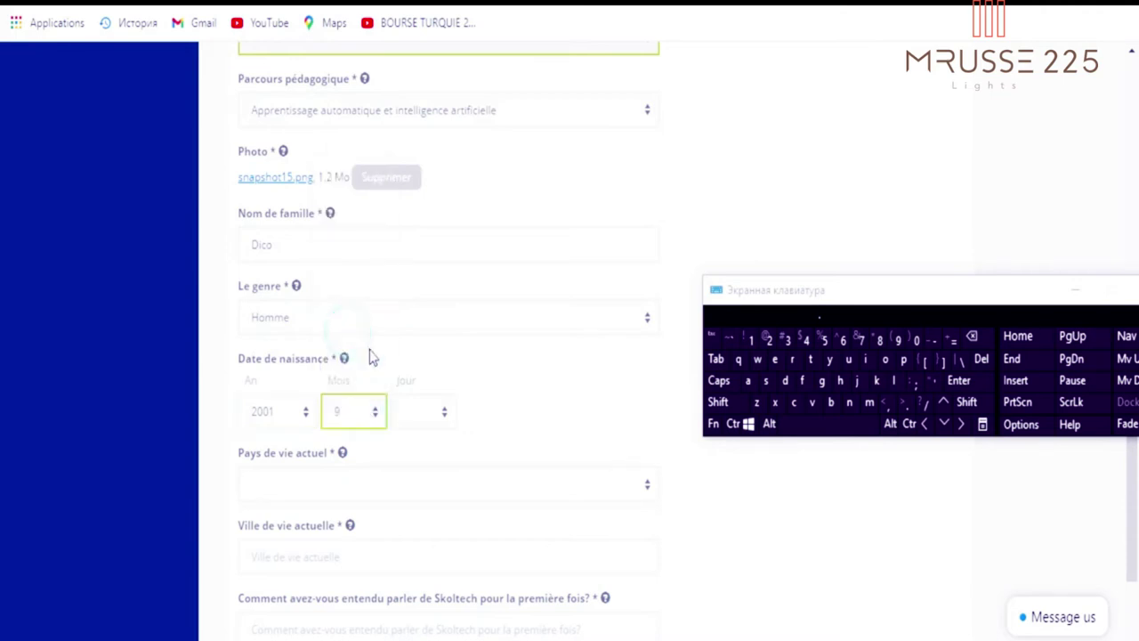
click(427, 427)
scroll(430, 283, down, 1)
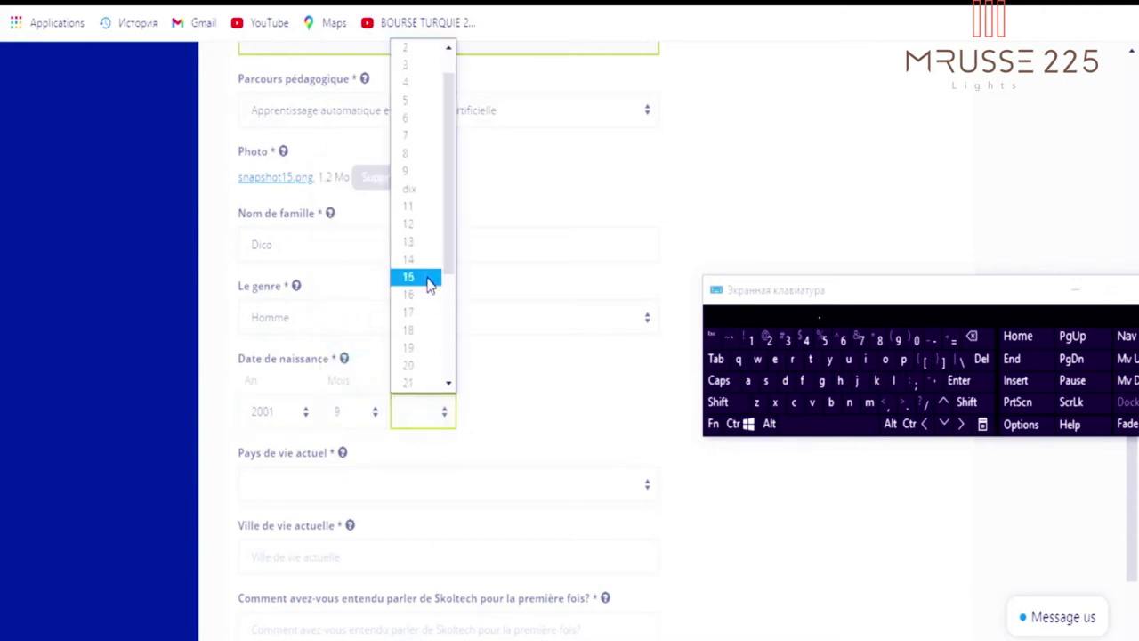
click(427, 281)
Set the current country of residence (Pays de vie actuel) to Russian Federation.
click(392, 483)
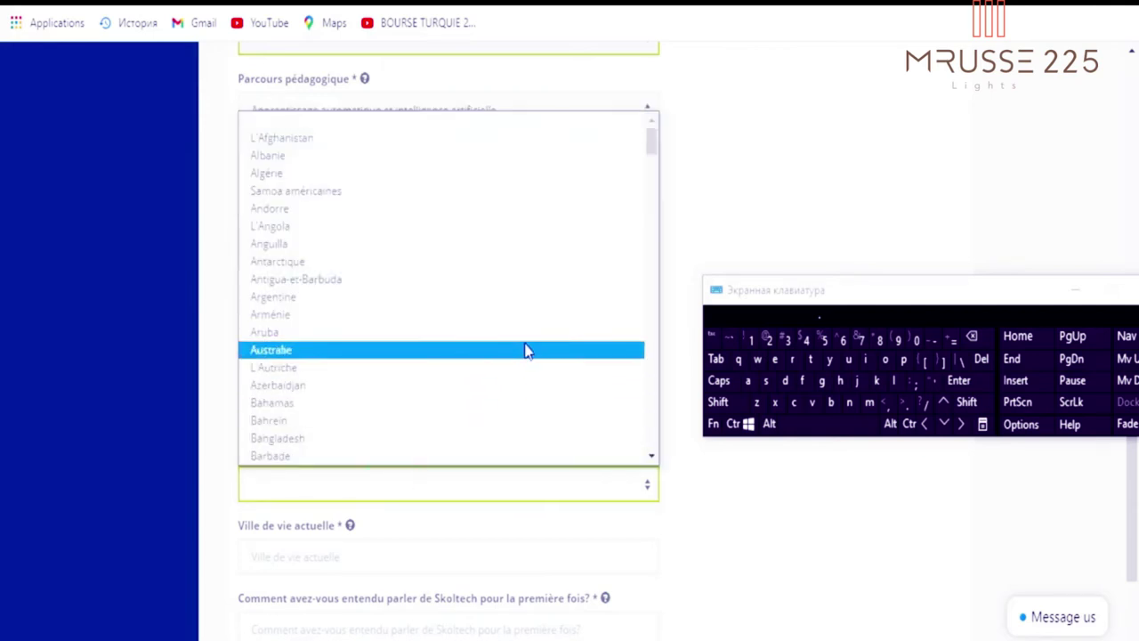
click(496, 497)
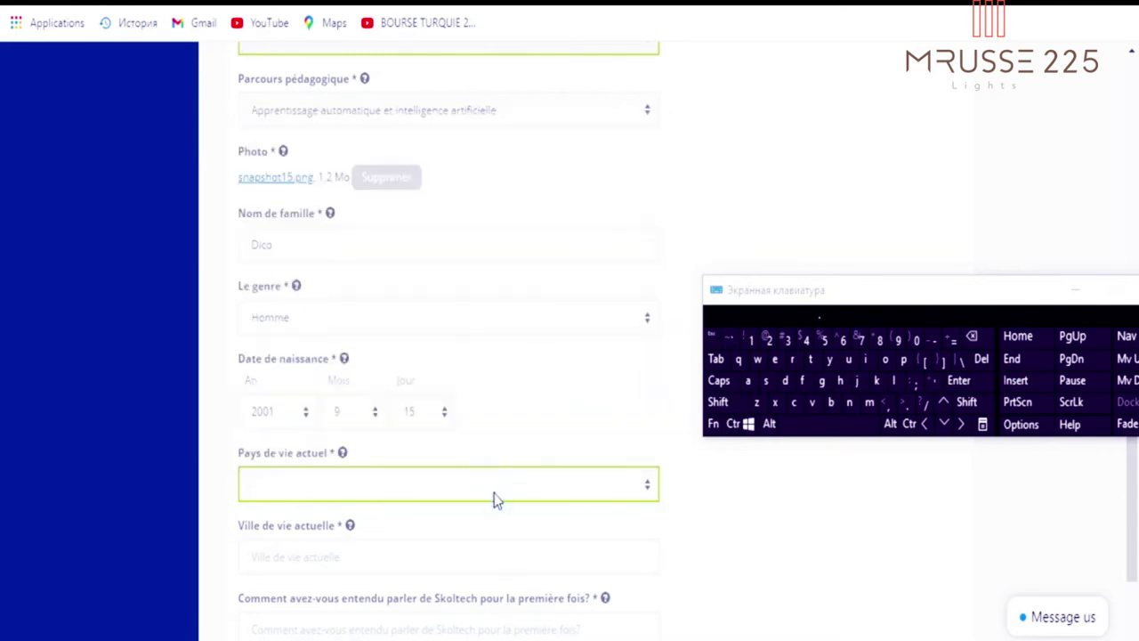
click(499, 485)
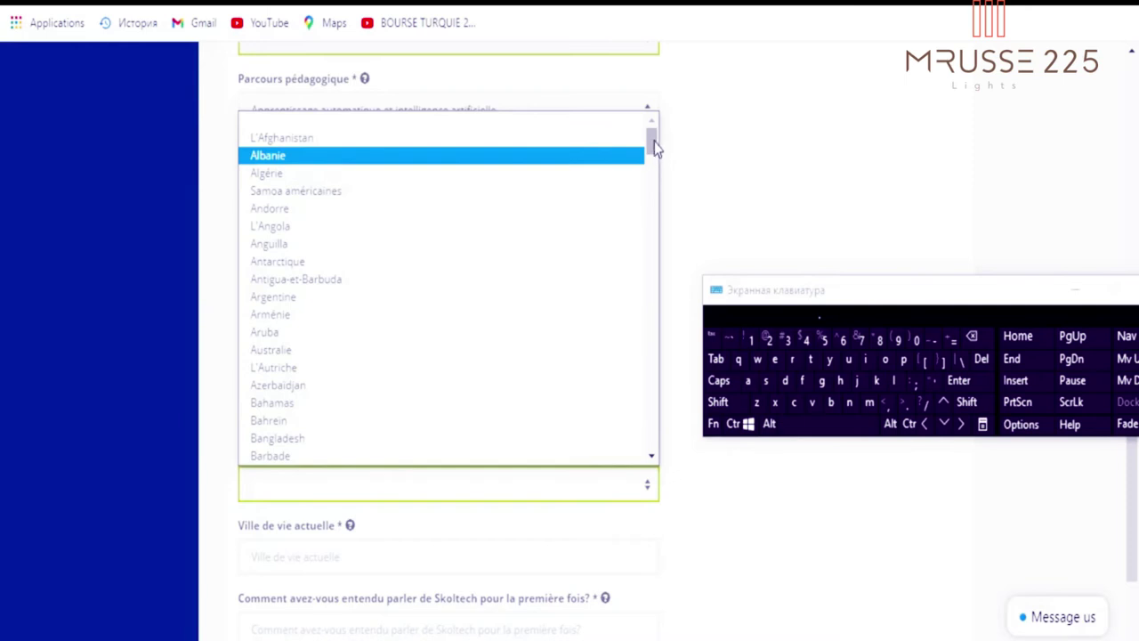
drag(654, 147, 655, 216)
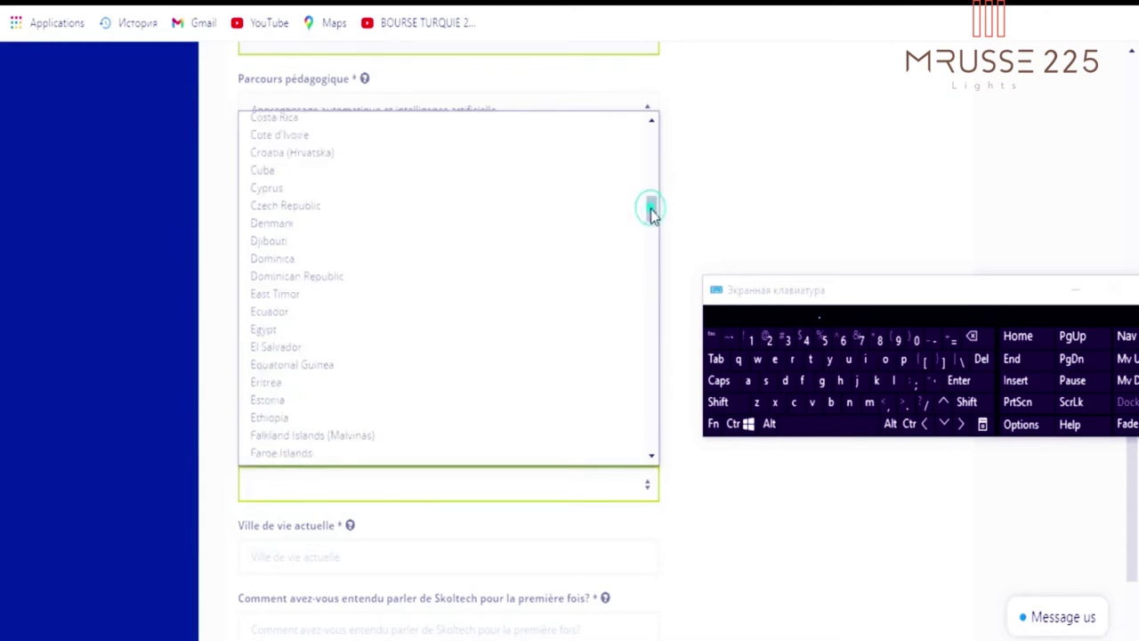
click(651, 242)
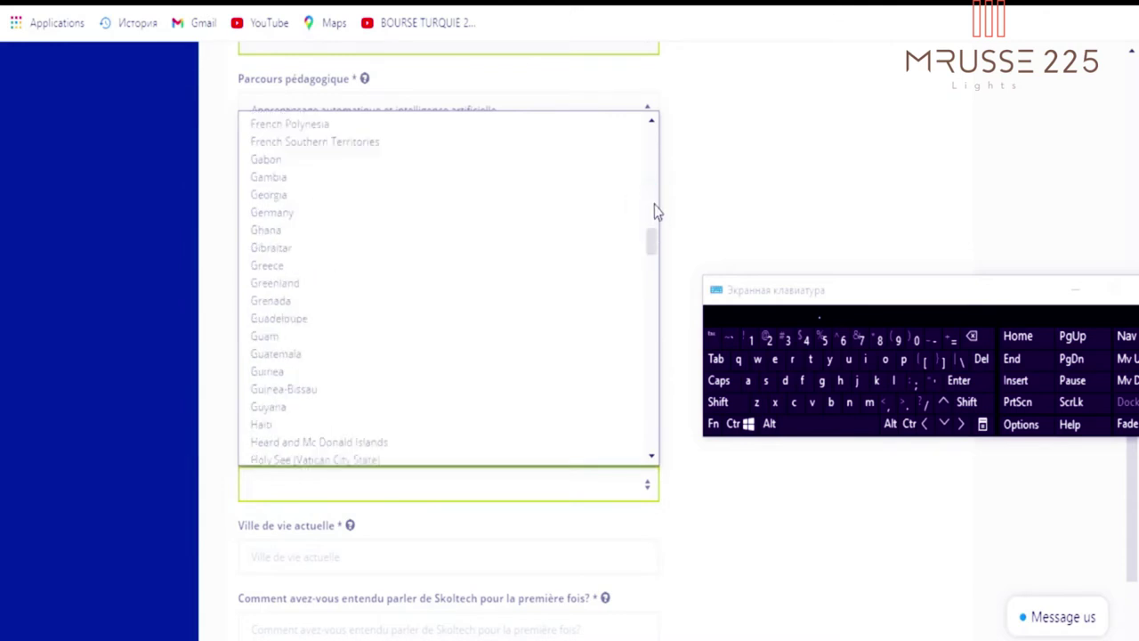
click(653, 282)
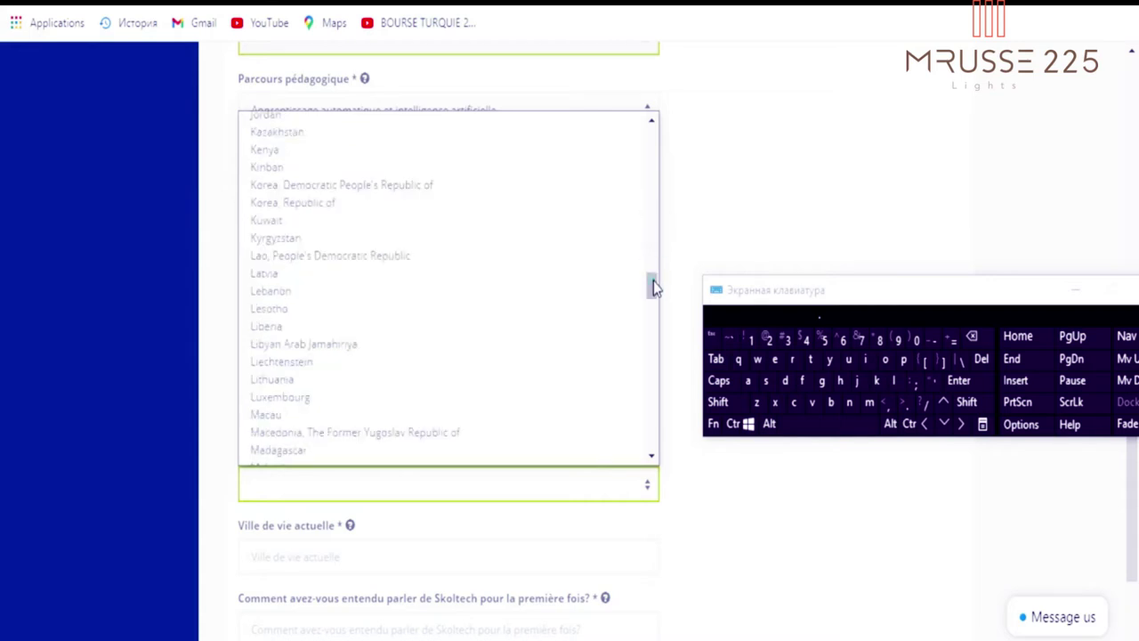
click(650, 354)
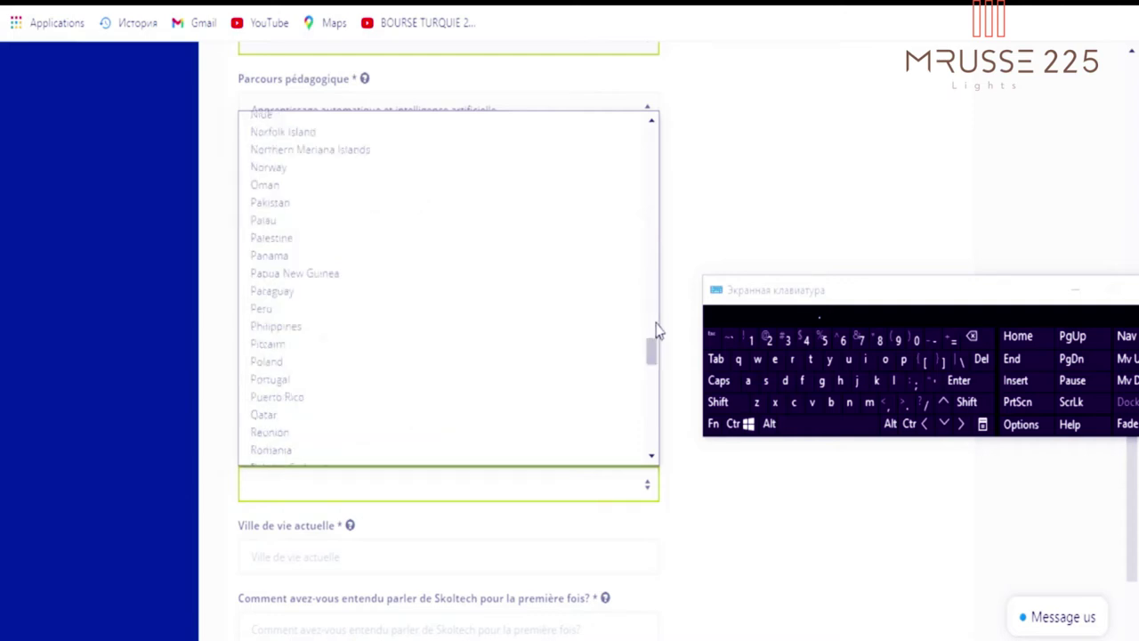
drag(650, 352, 651, 305)
click(651, 379)
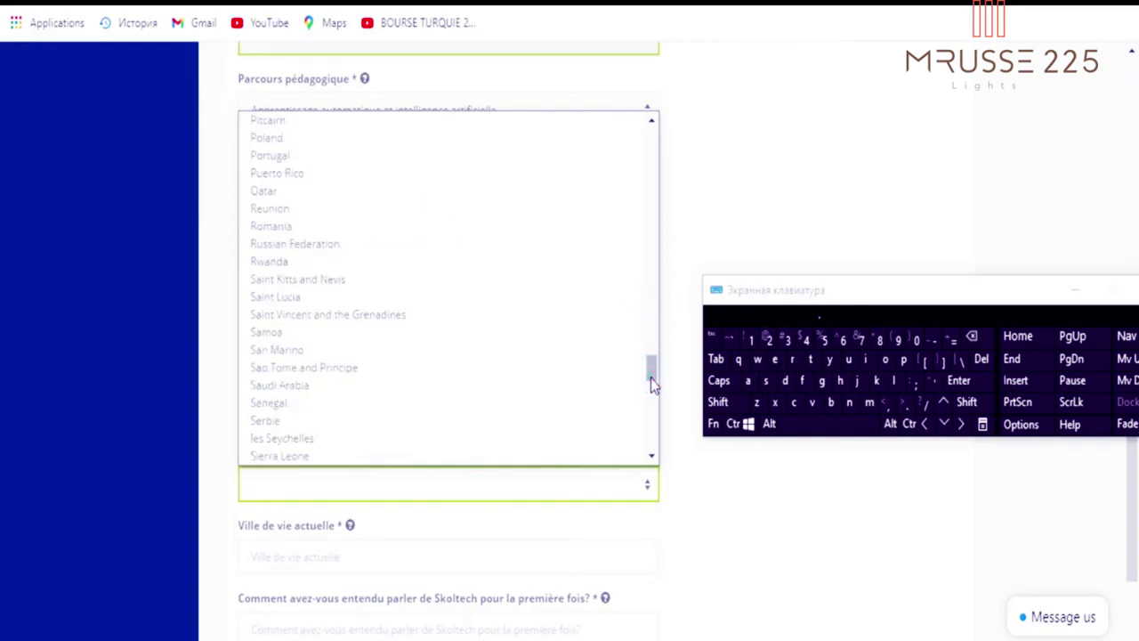
mouse_move(650, 378)
mouse_down()
mouse_move(651, 398)
mouse_move(651, 380)
mouse_up()
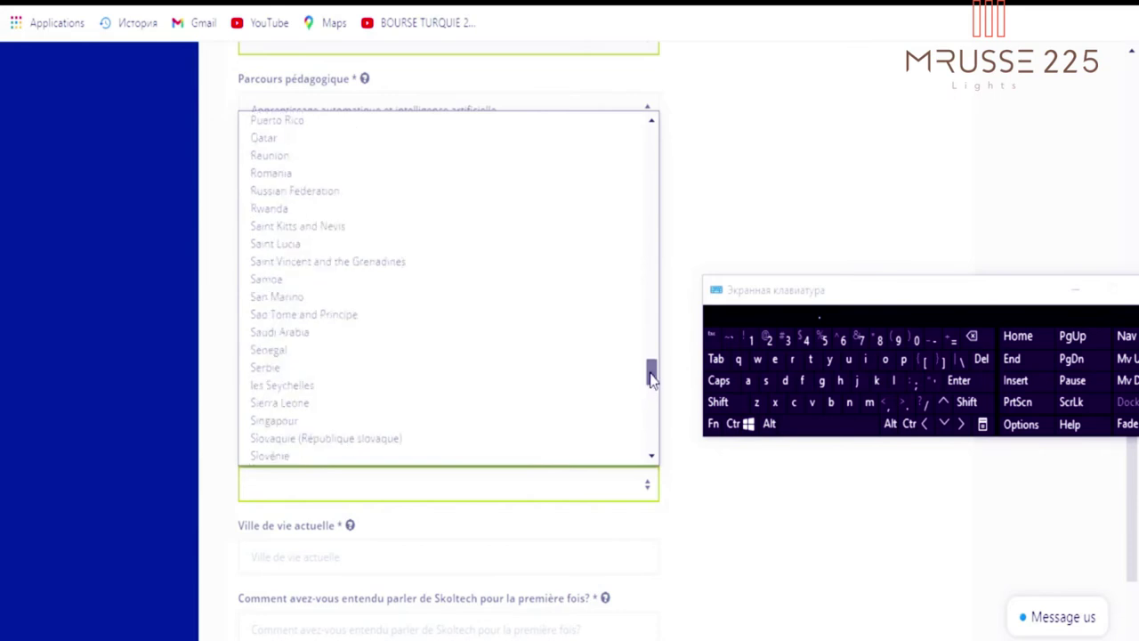
scroll(282, 229, up, 2)
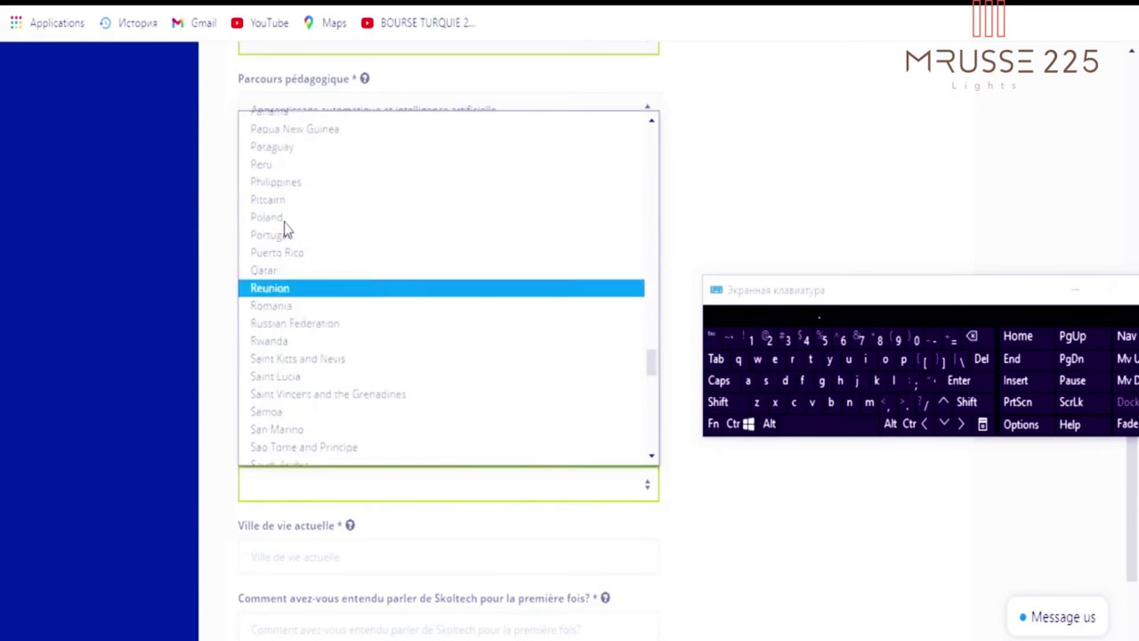
click(282, 322)
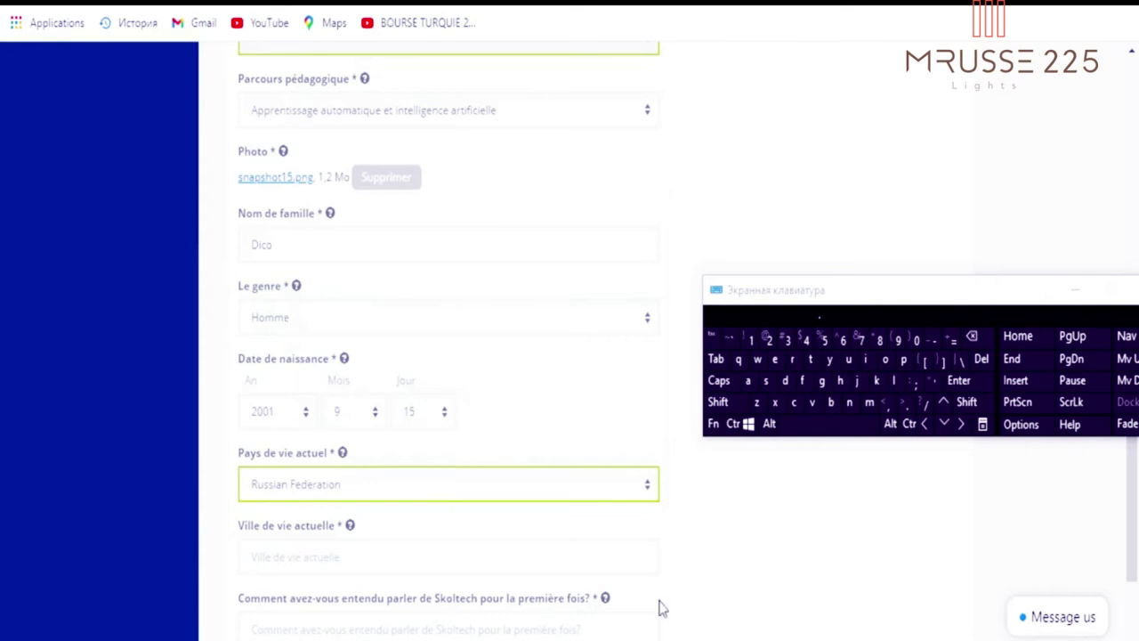
Enter samara as the current city of residence using the on-screen keyboard.
click(572, 561)
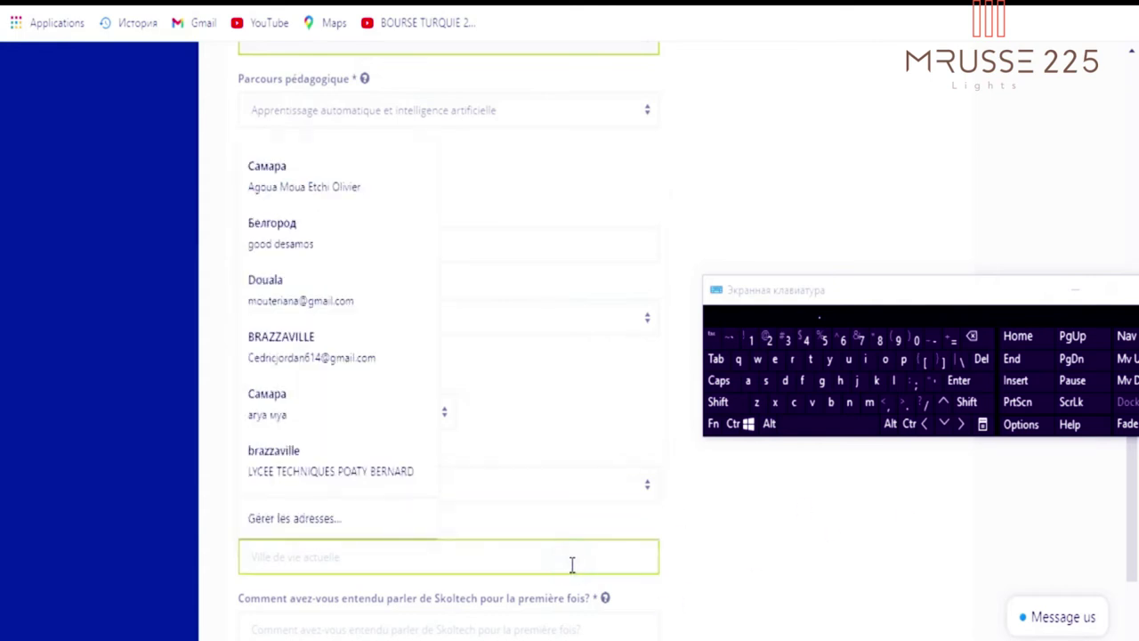
click(765, 381)
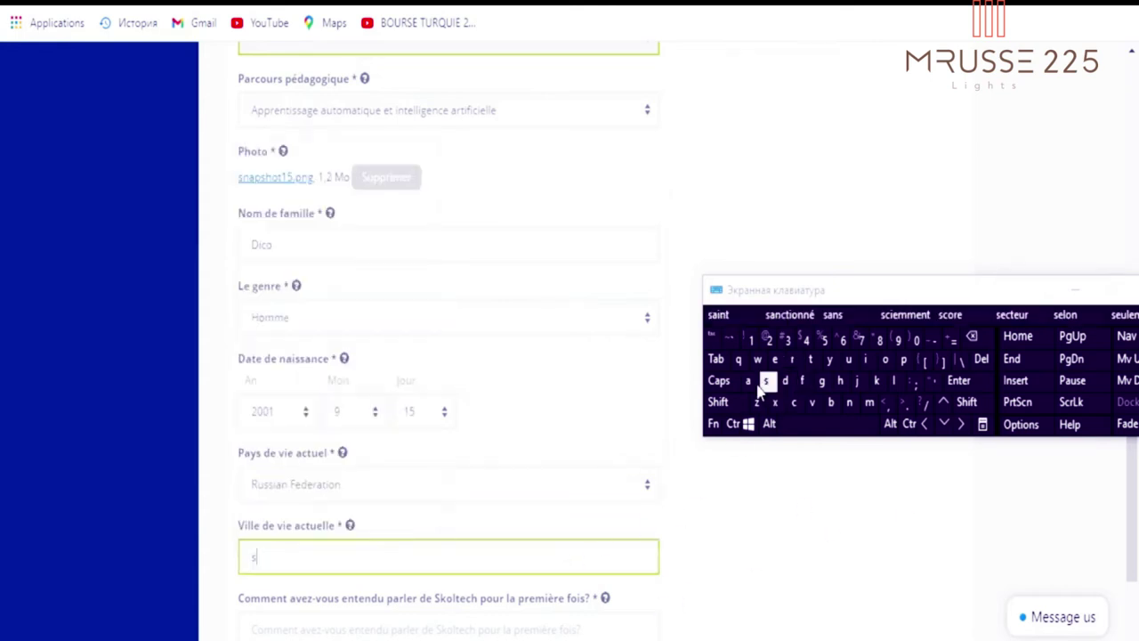
click(748, 381)
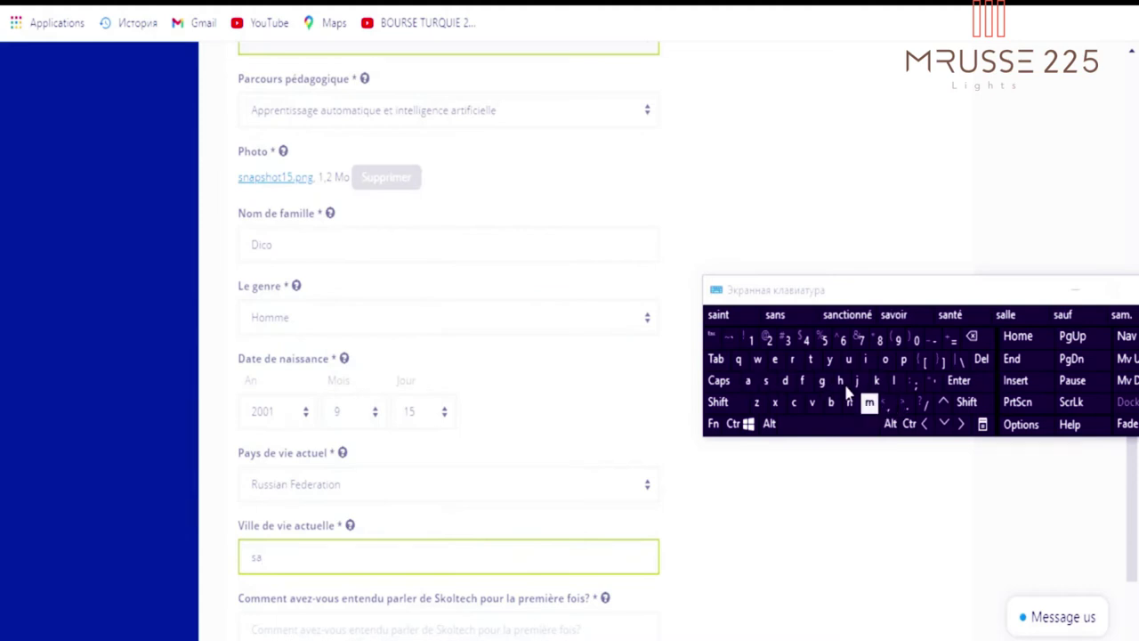
click(869, 402)
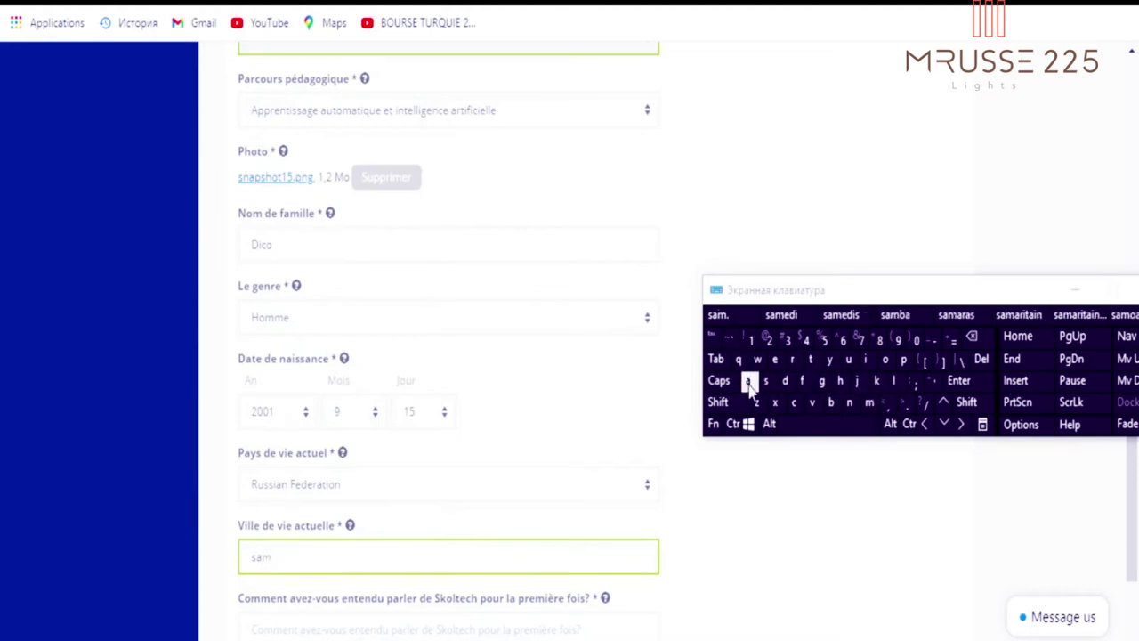
click(748, 381)
click(792, 359)
click(750, 381)
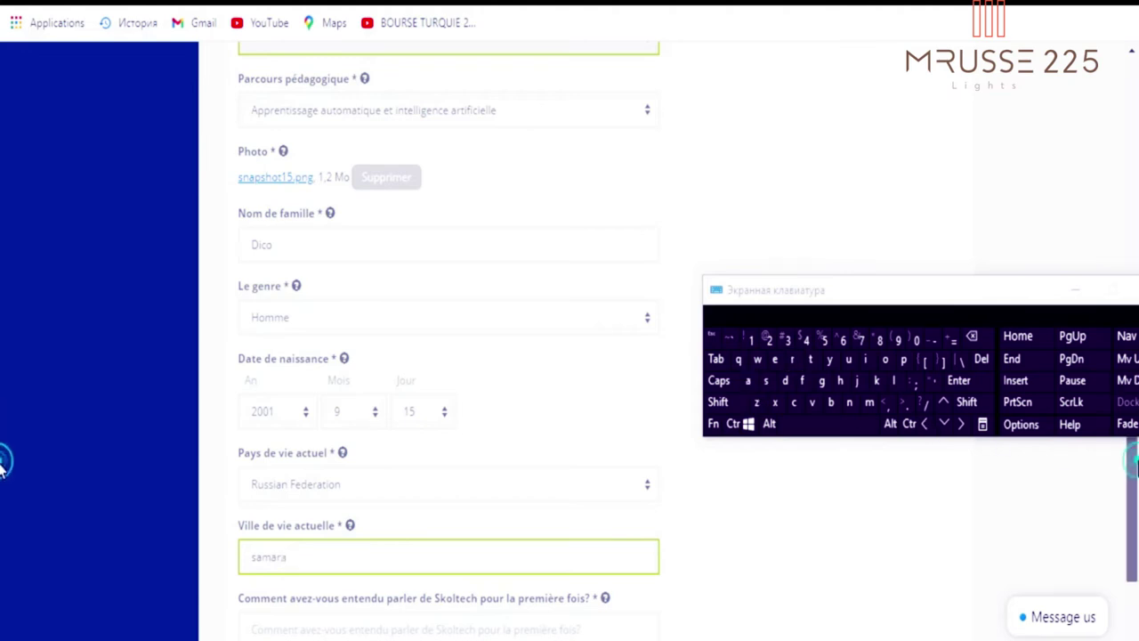
Answer how Skoltech was first heard of with Social Media and Internet, and save the profile, continuing to the following section.
scroll(4, 498, down, 2)
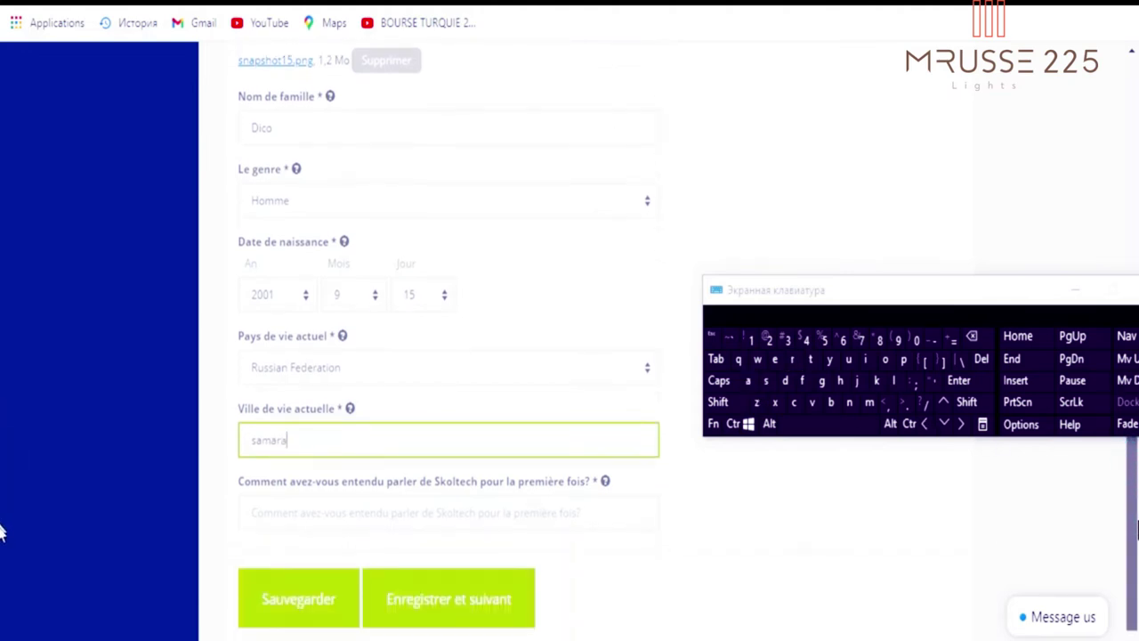
click(539, 489)
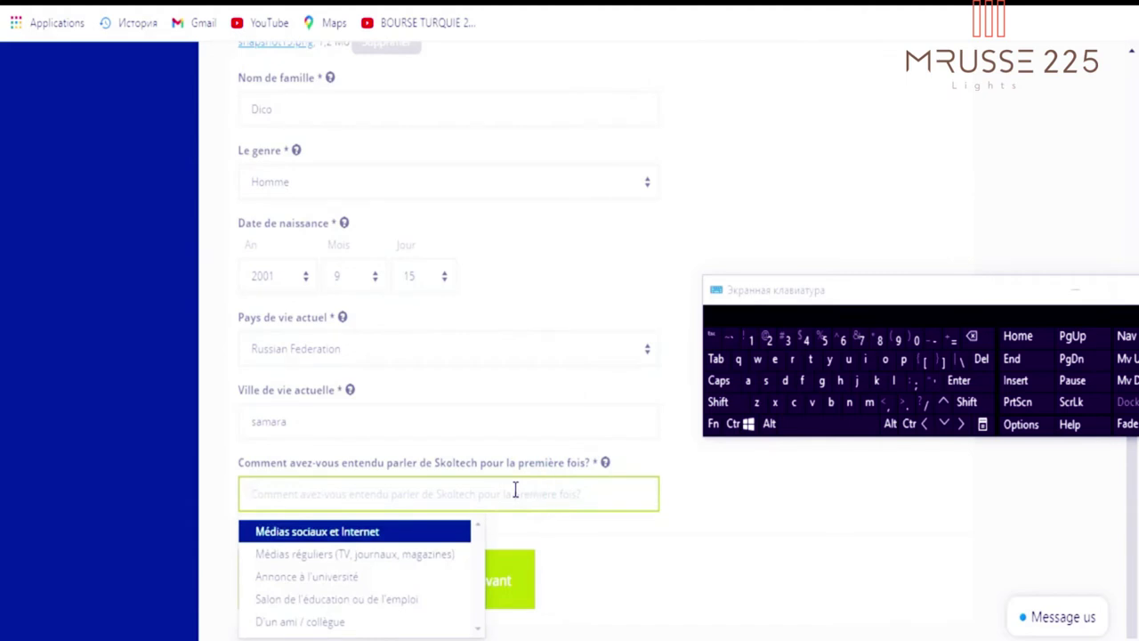
click(385, 533)
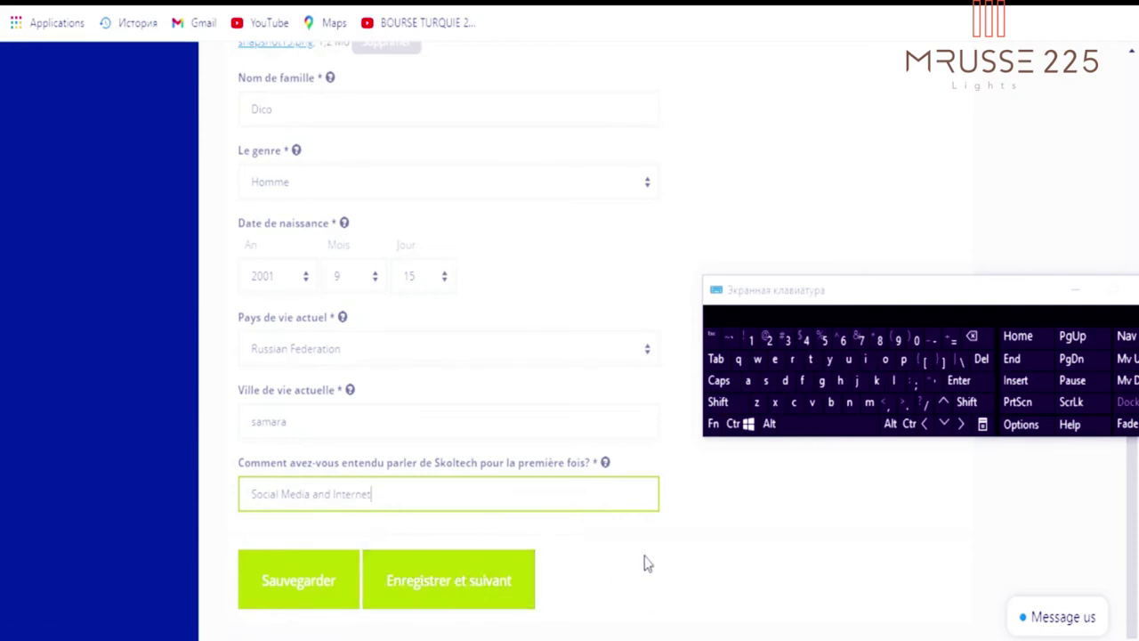
click(486, 602)
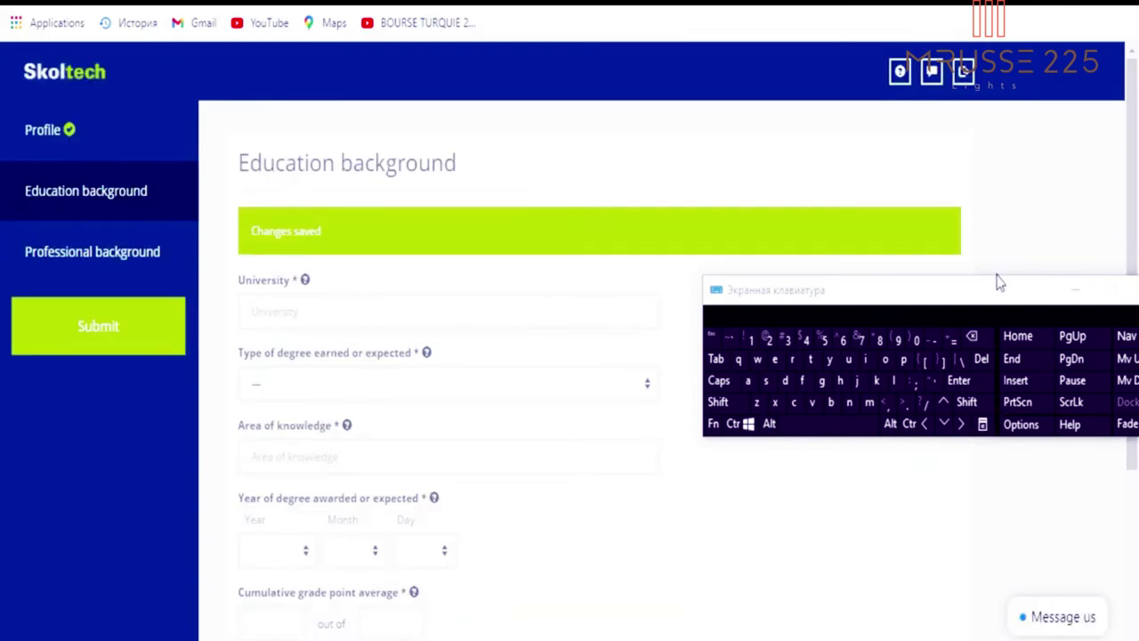
Move the on-screen keyboard up, clear of the Education background form's fields.
drag(1001, 298, 1009, 72)
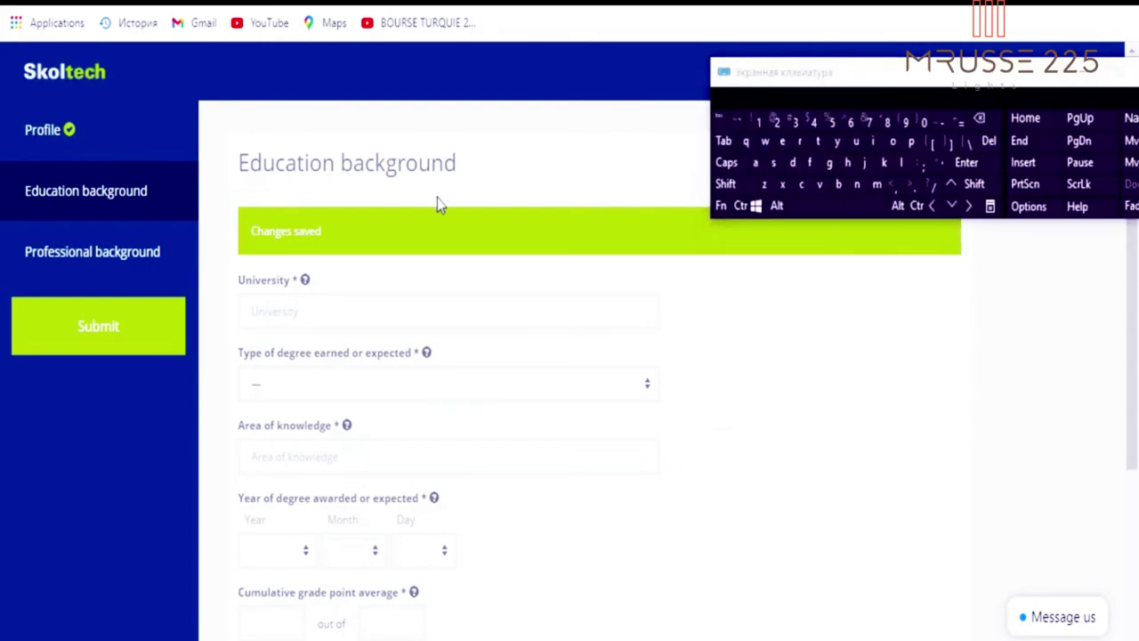
Translate the Education background form into French and enter samgy as the university with the on-screen keyboard.
click(358, 313)
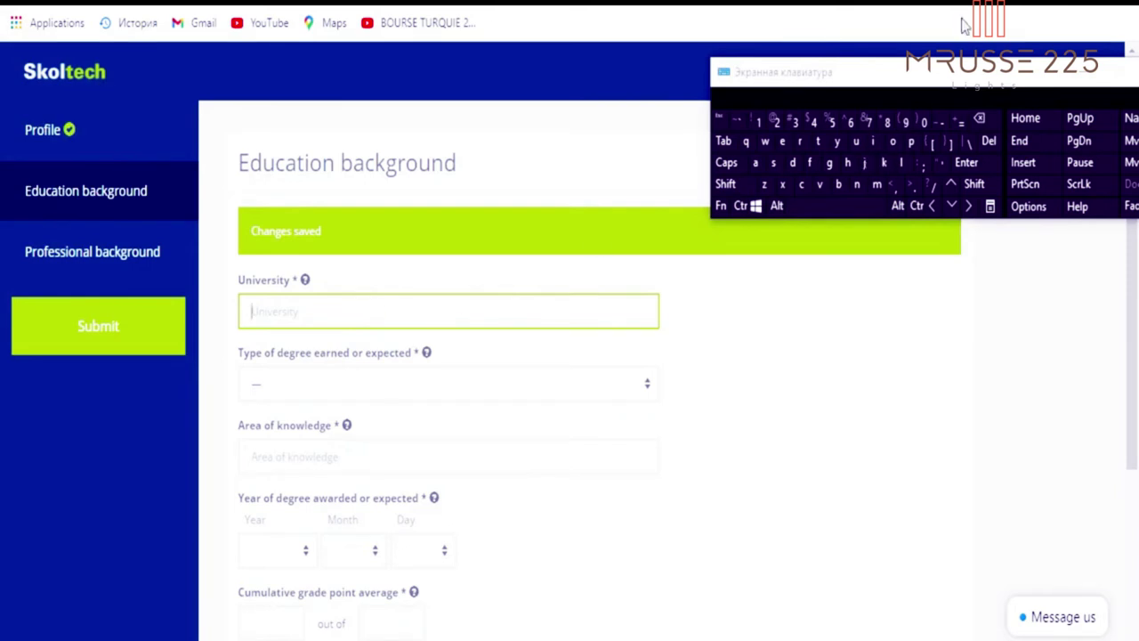
click(934, 29)
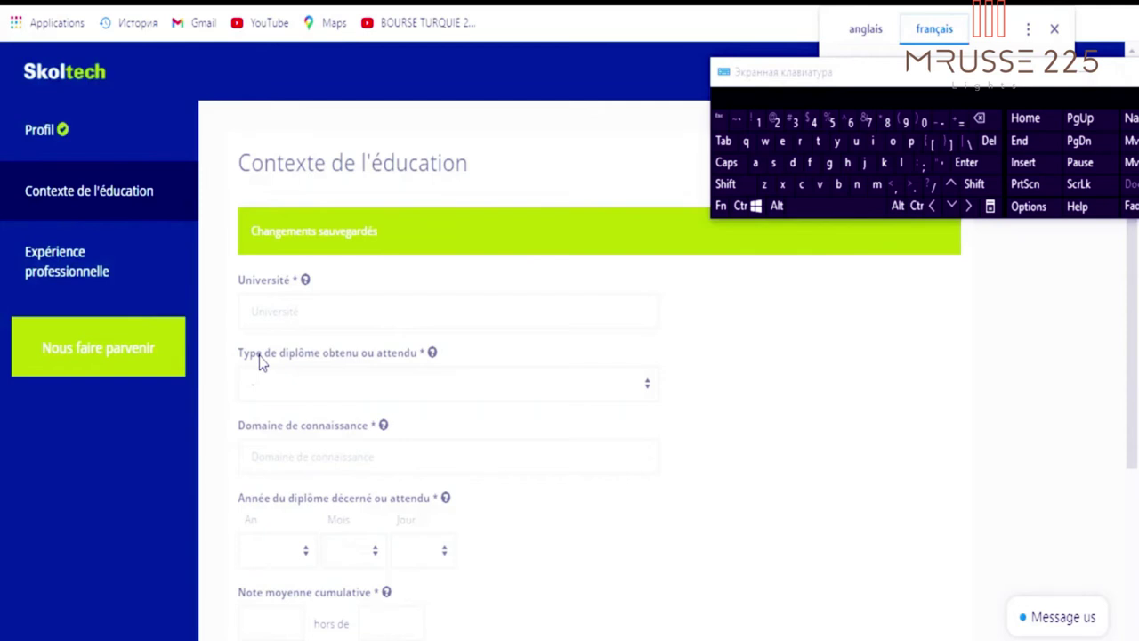
click(321, 319)
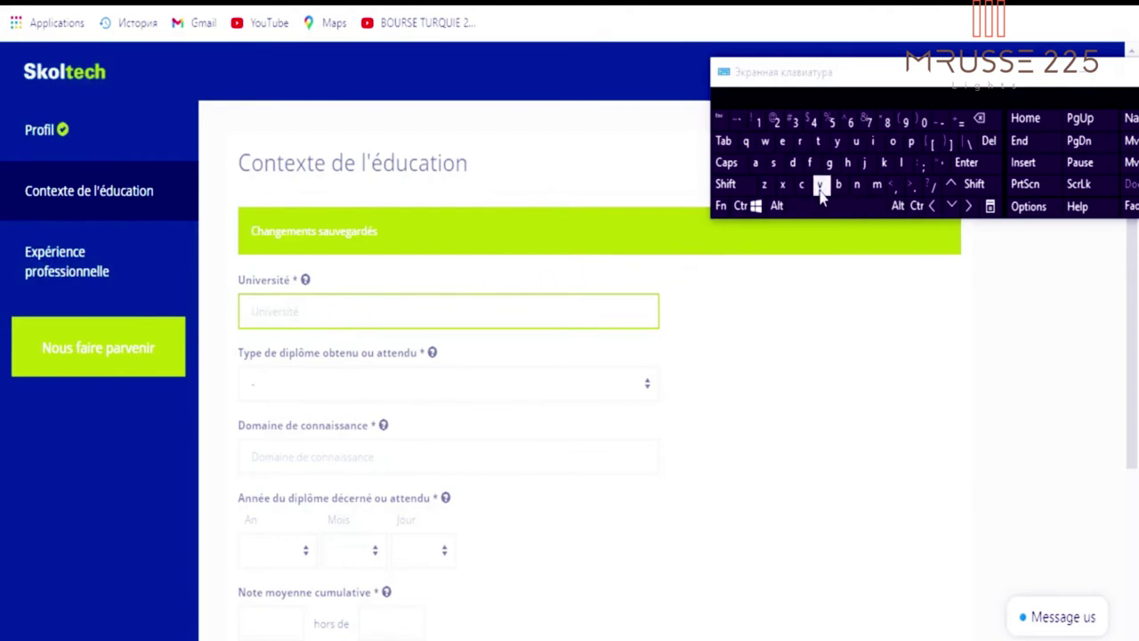
click(774, 164)
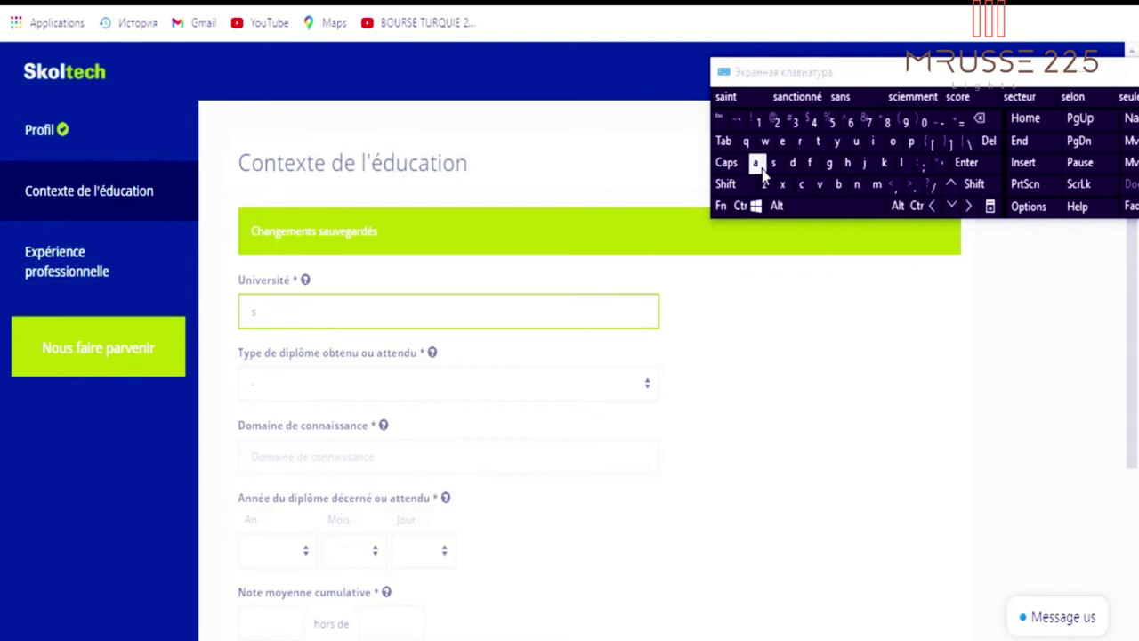
click(756, 163)
click(876, 185)
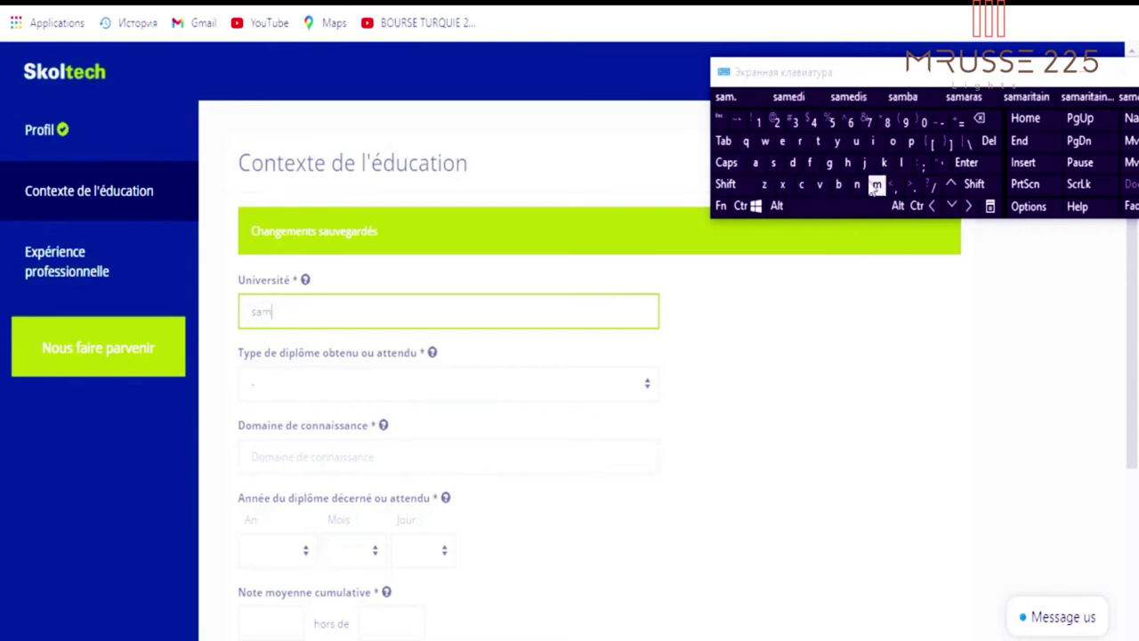
click(829, 166)
click(837, 143)
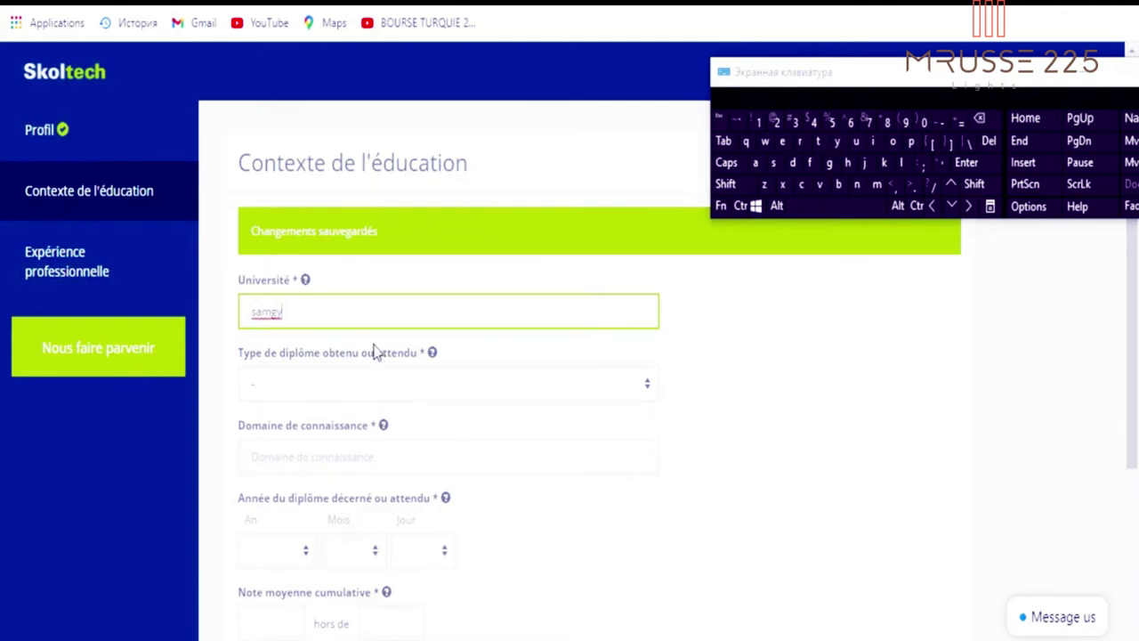
Set the type of degree to licence and the area of knowledge to Physical Sciences and Engineering.
click(340, 384)
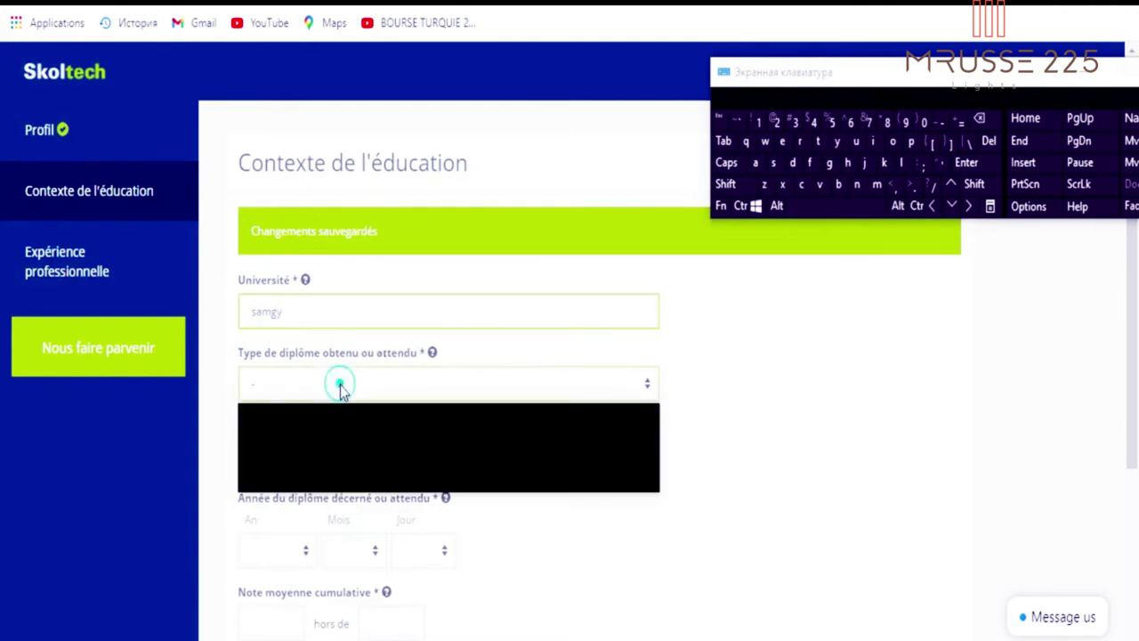
click(303, 311)
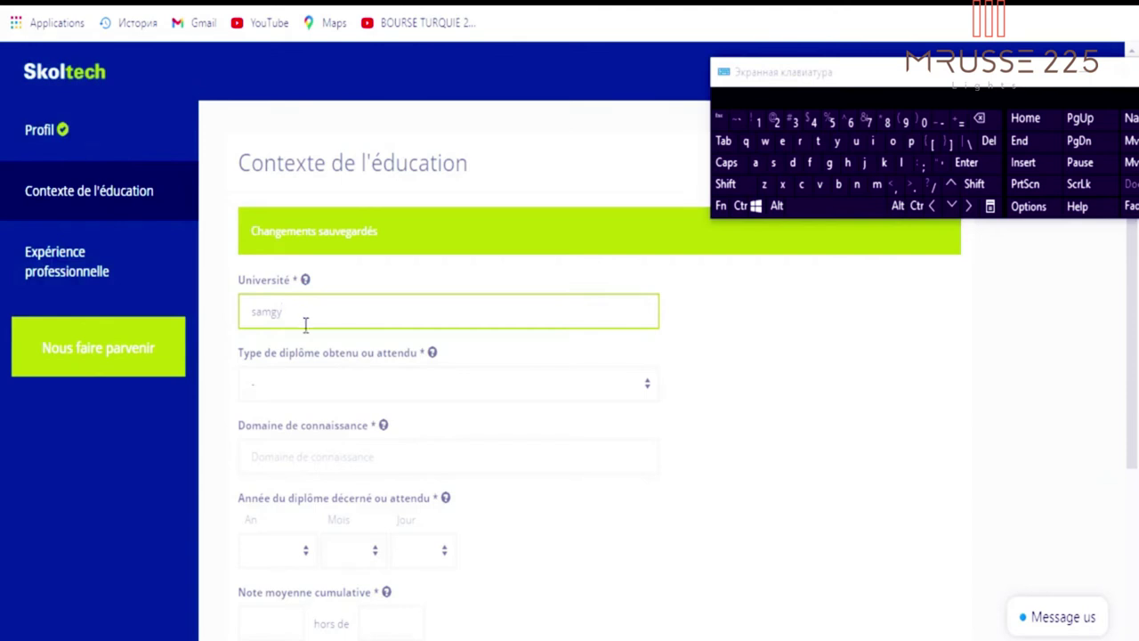
click(313, 386)
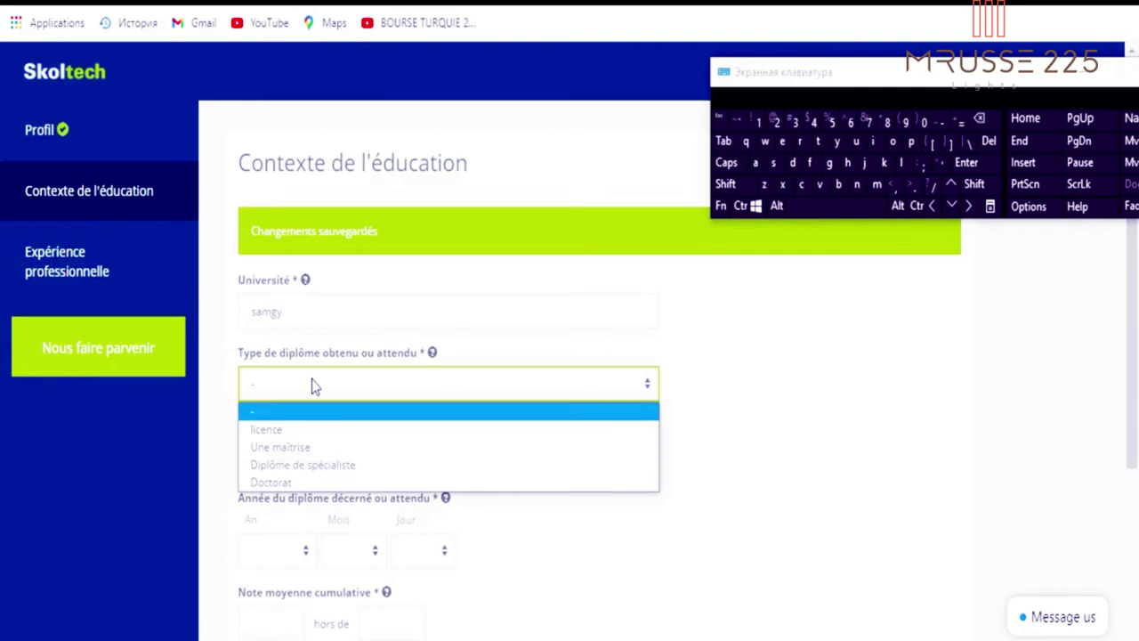
click(299, 431)
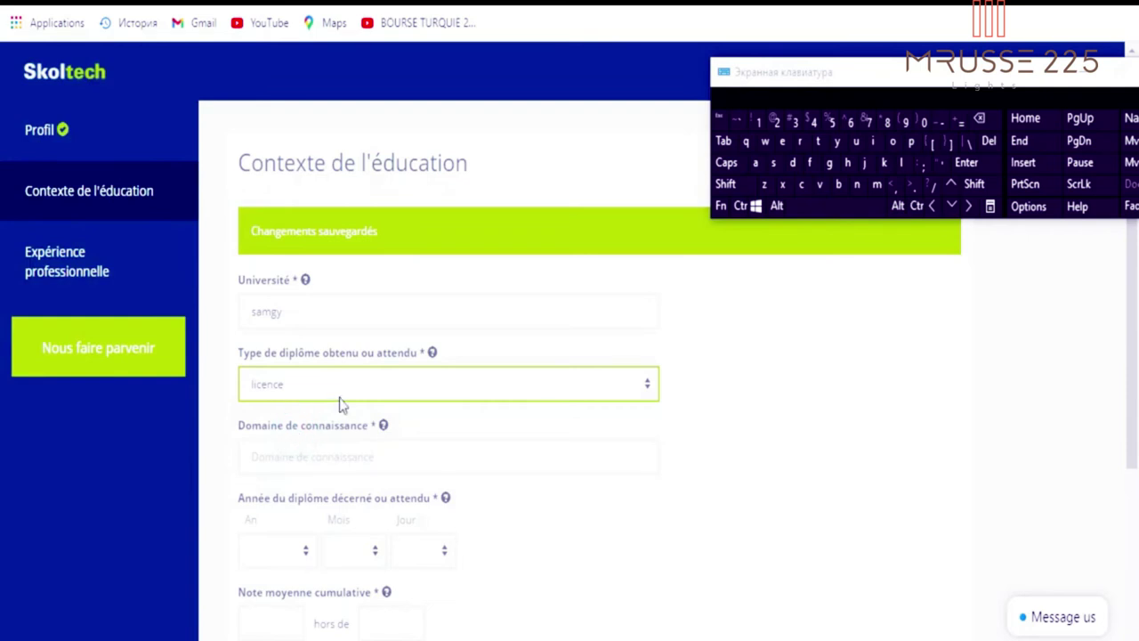
click(394, 454)
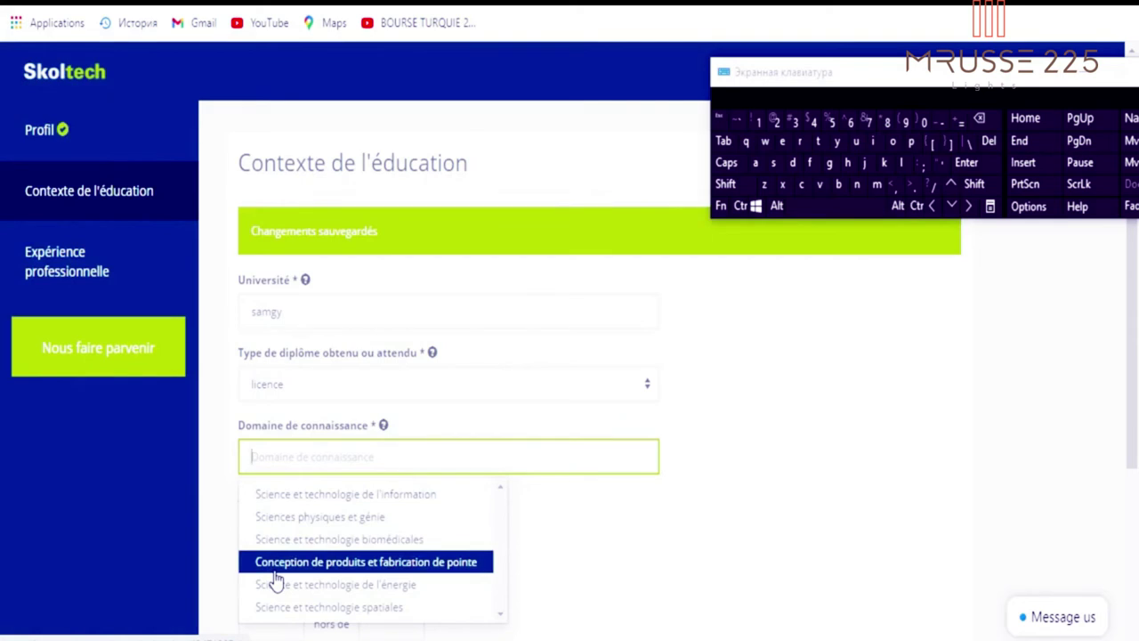
click(319, 517)
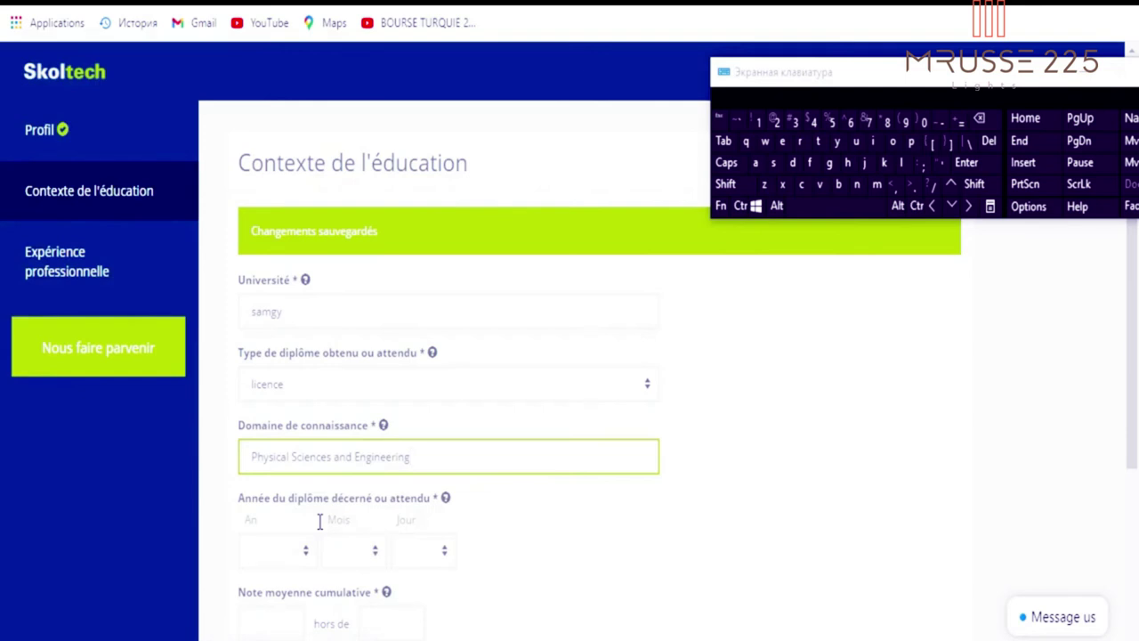
Set the date the degree was awarded or expected to year 2020, month 7, day 8.
click(285, 559)
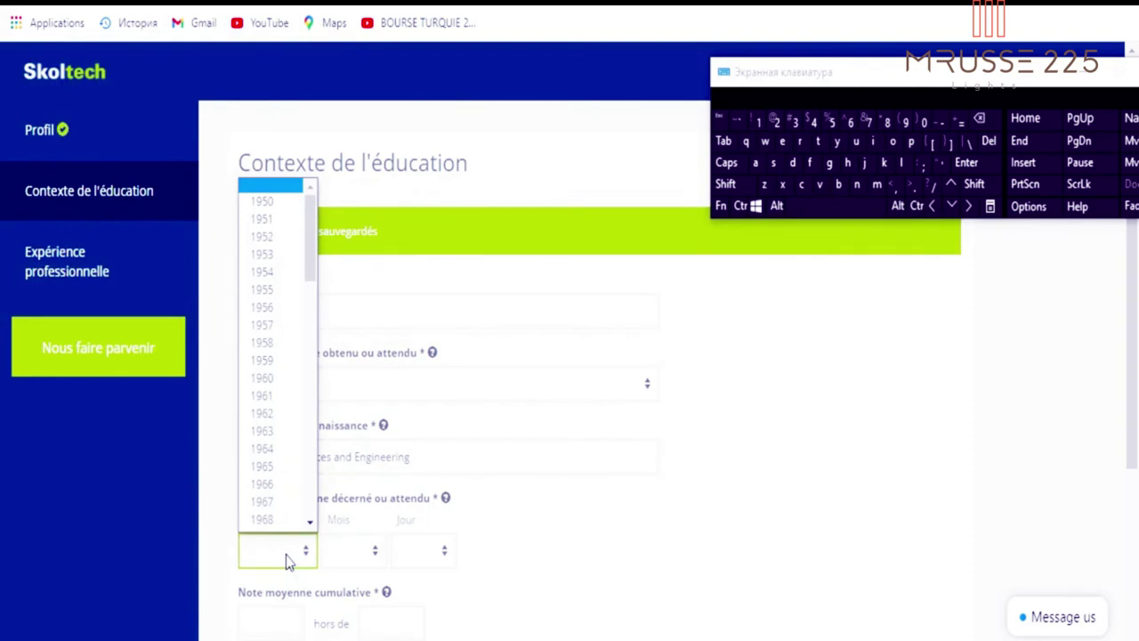
click(286, 559)
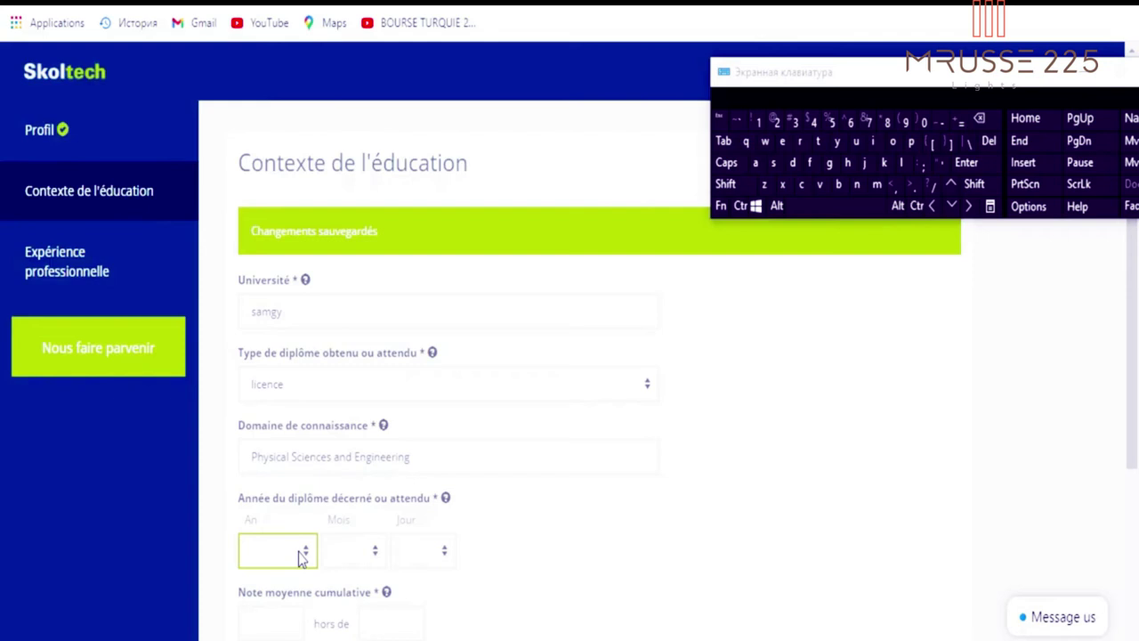
click(307, 549)
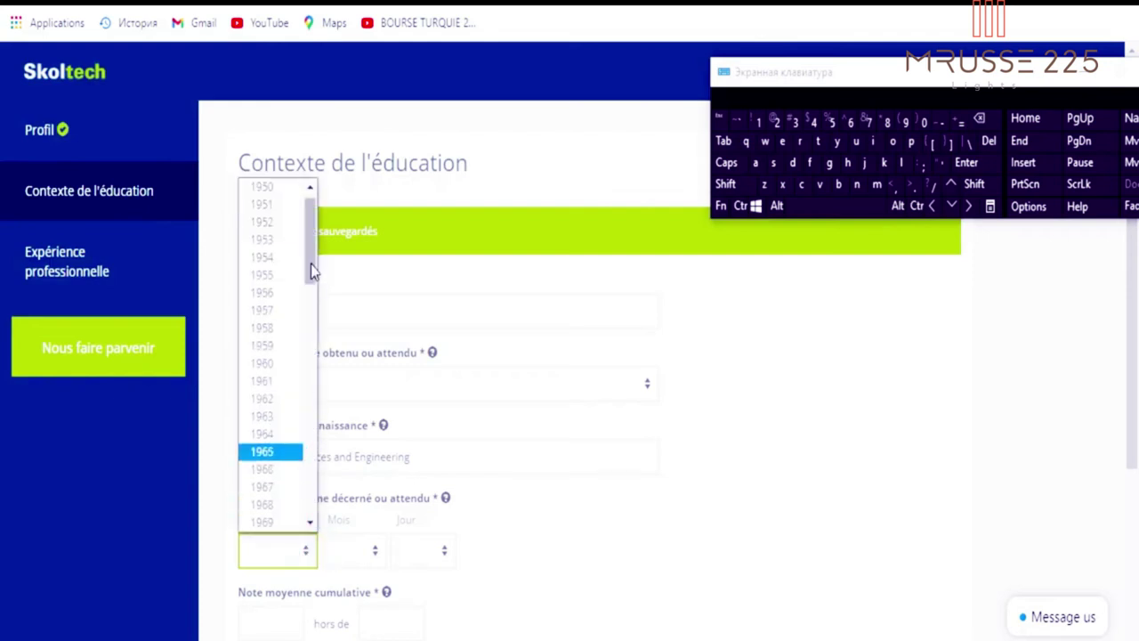
drag(311, 271, 310, 247)
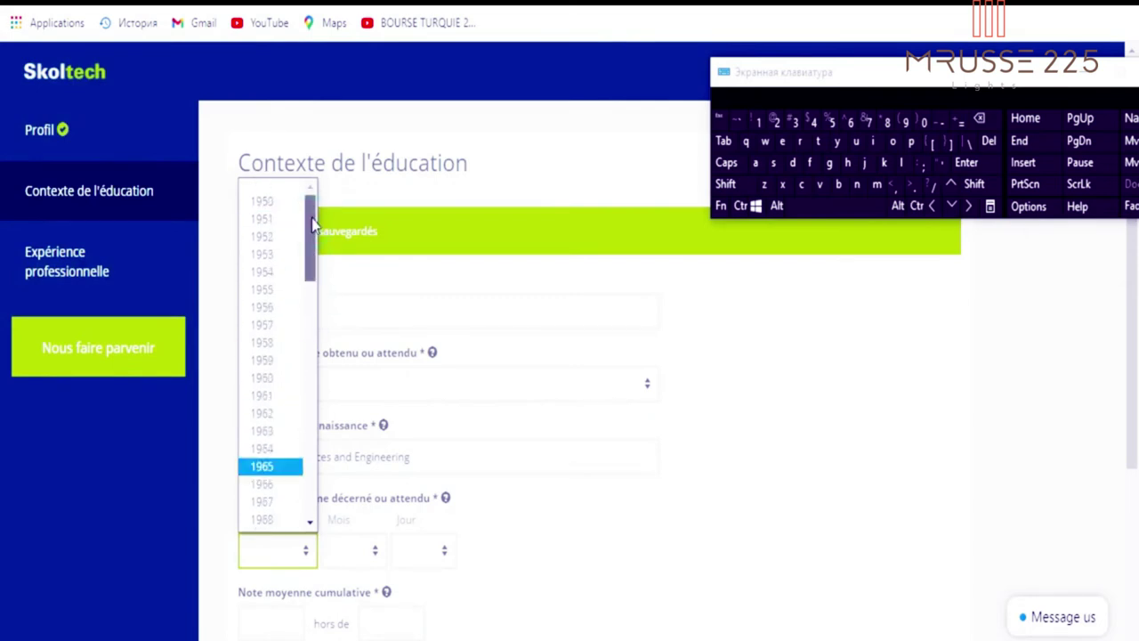
scroll(284, 527, down, 7)
scroll(284, 526, down, 3)
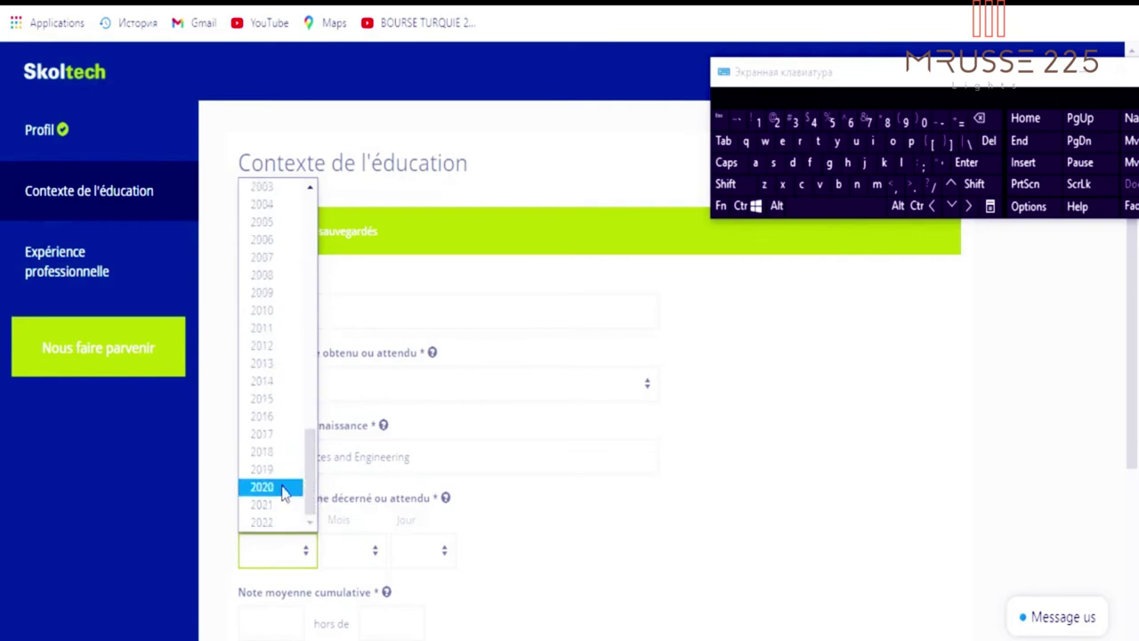
click(273, 488)
click(375, 553)
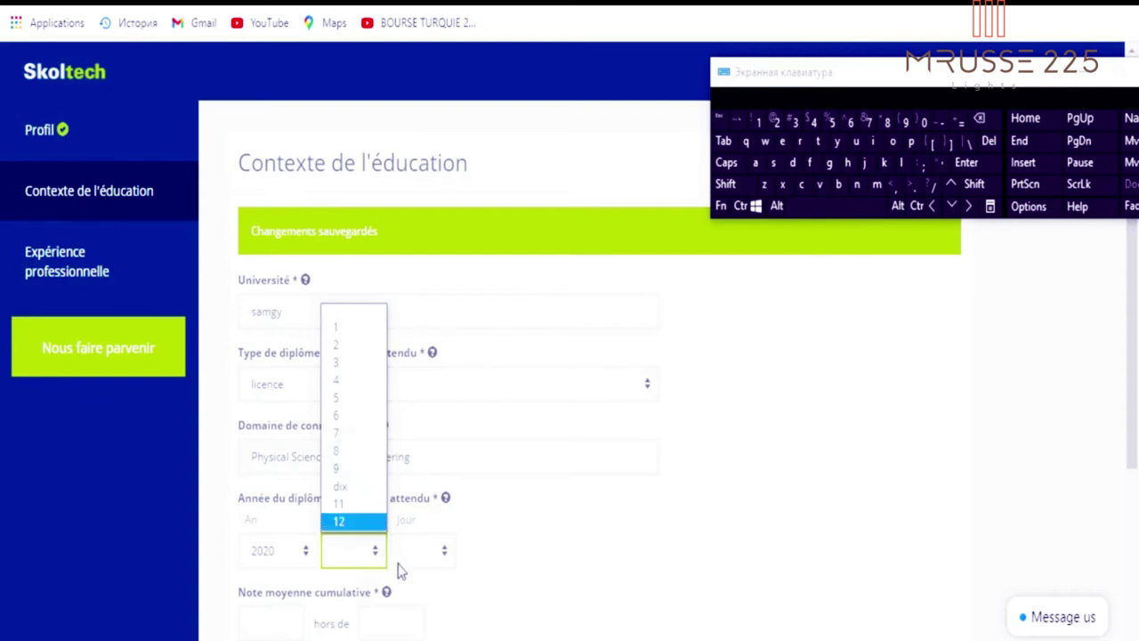
click(344, 438)
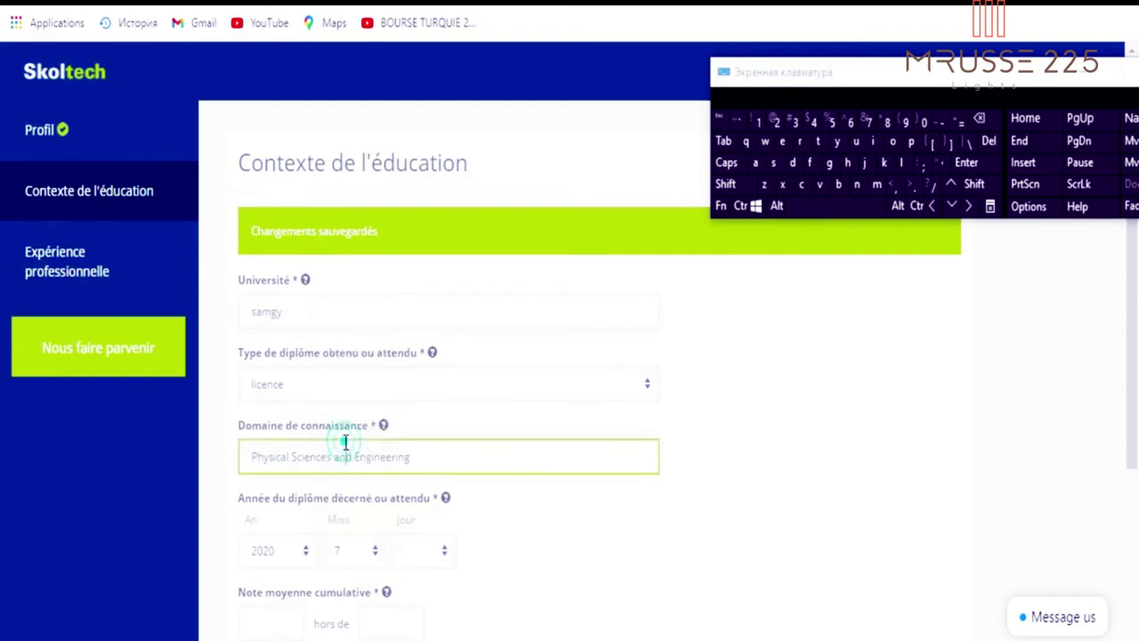
click(441, 560)
click(417, 327)
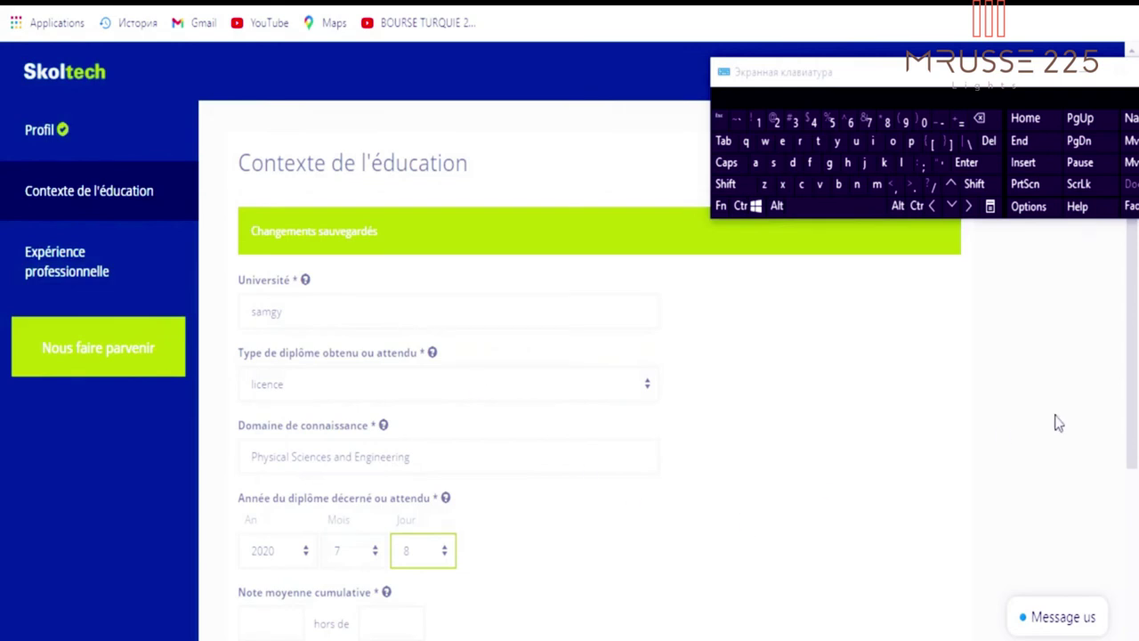
Check the original English wording around the cumulative grade point average fields, and return the form to French.
drag(1131, 405, 1132, 416)
scroll(0, 433, down, 1)
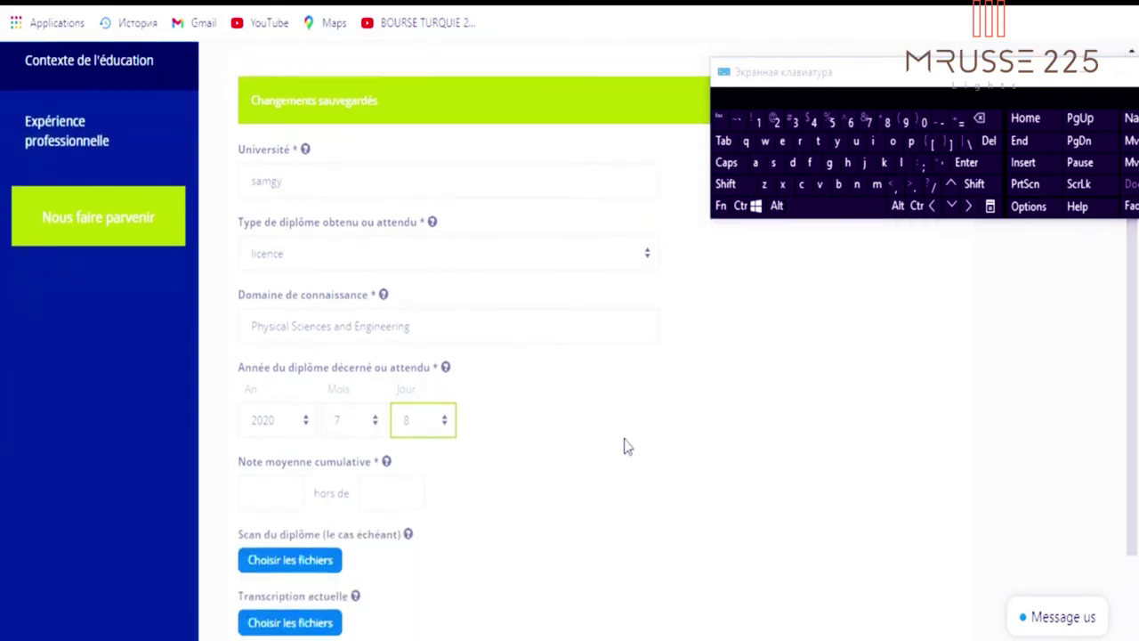
click(276, 492)
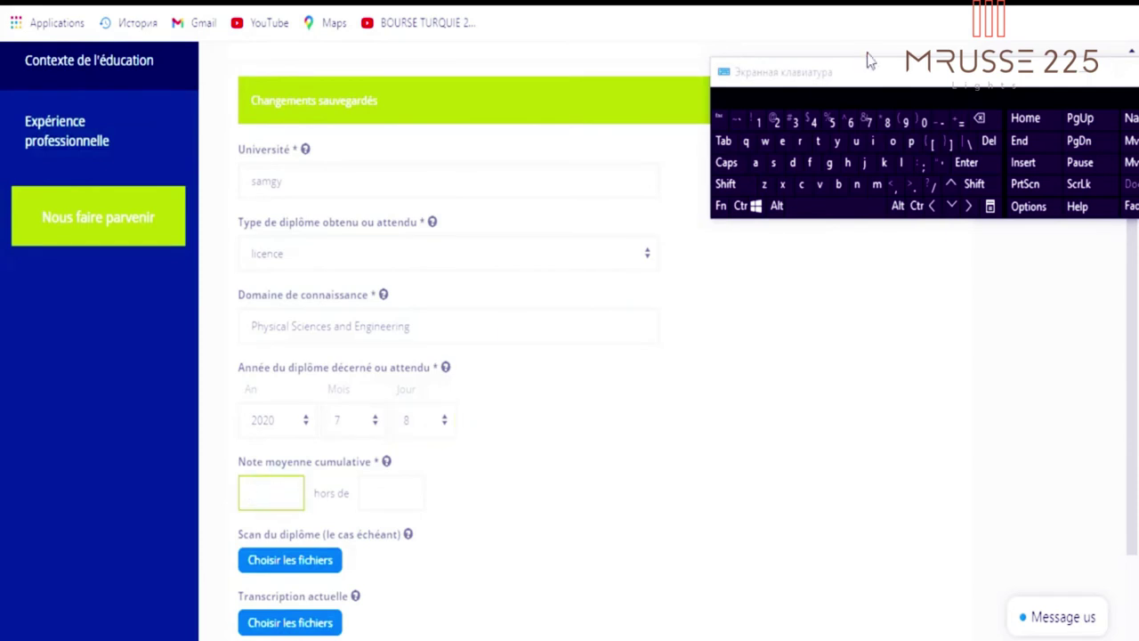
click(1032, 11)
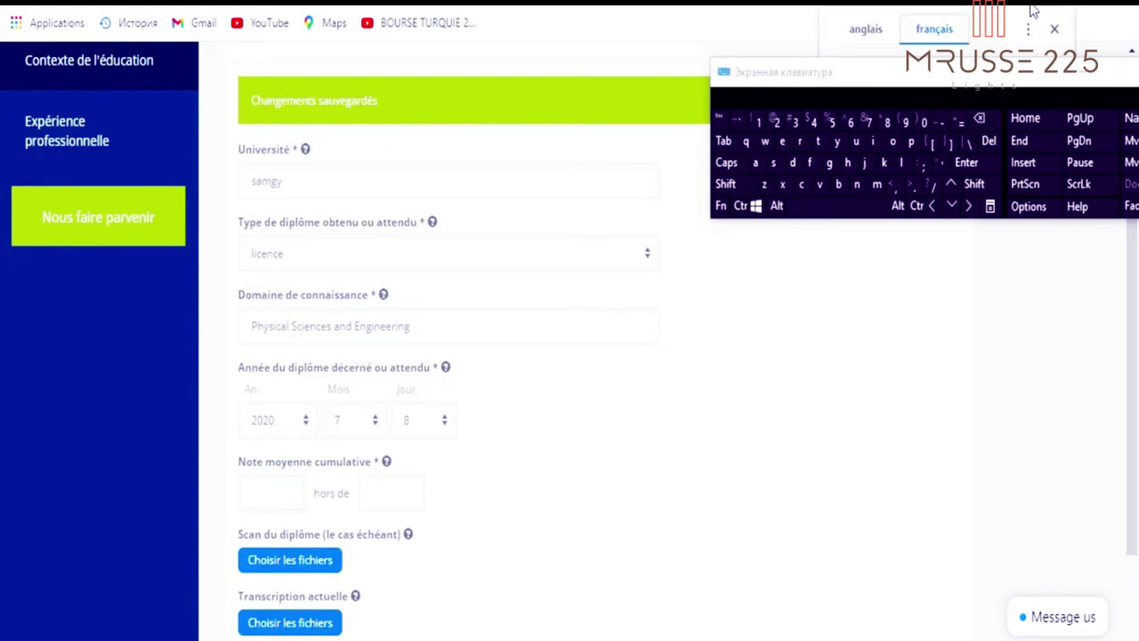
click(865, 29)
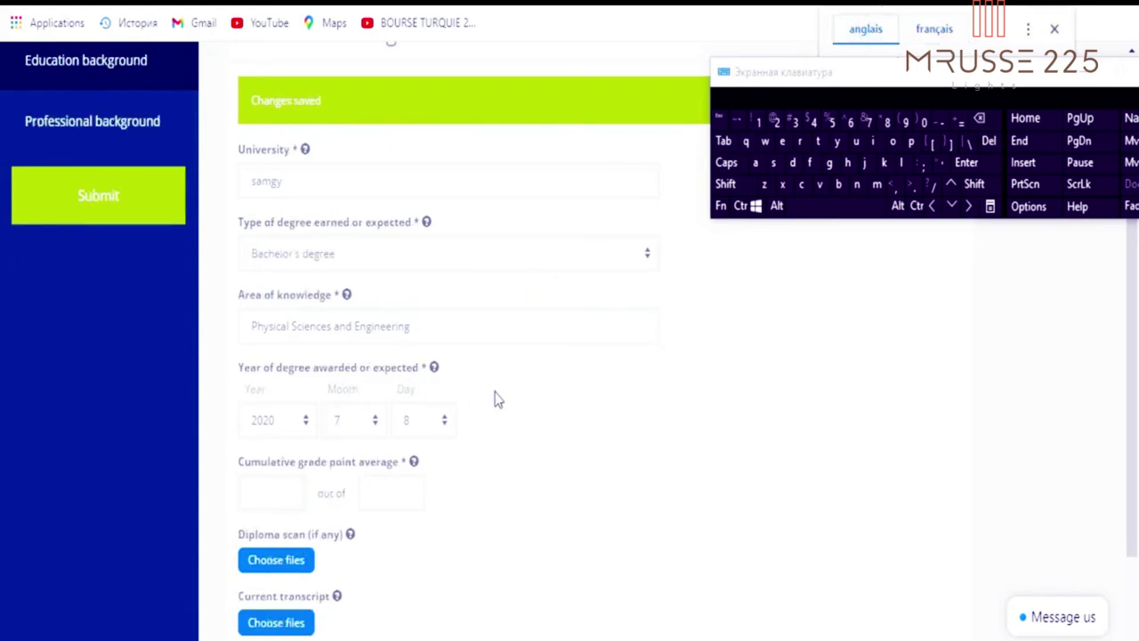
click(936, 30)
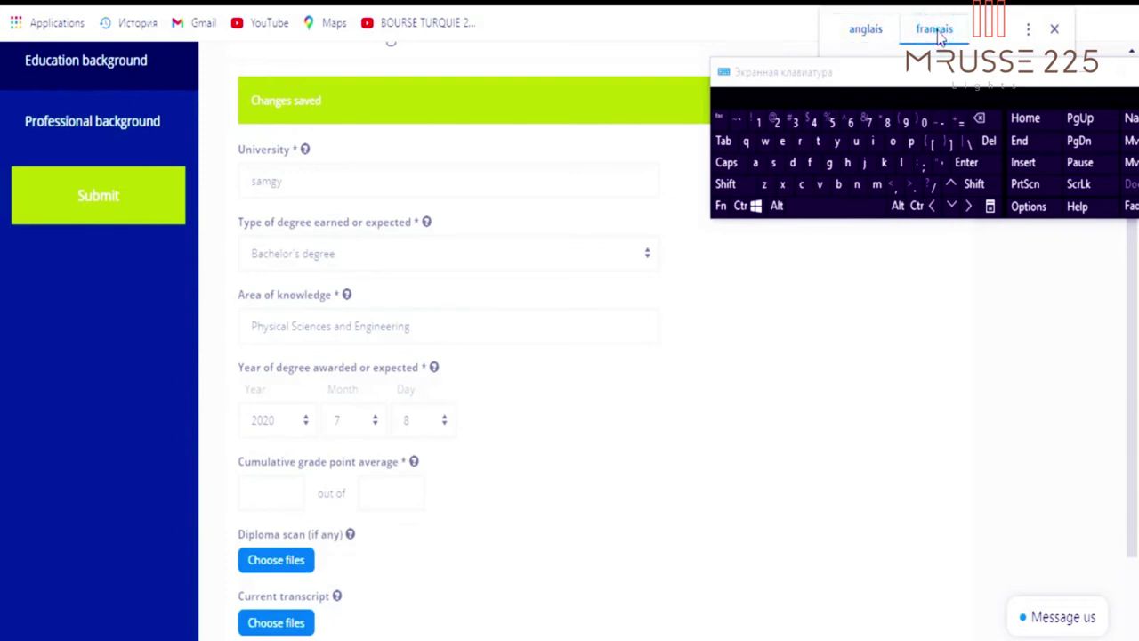
Enter a cumulative grade point average of 14 out of 20 with the on-screen keyboard.
click(273, 492)
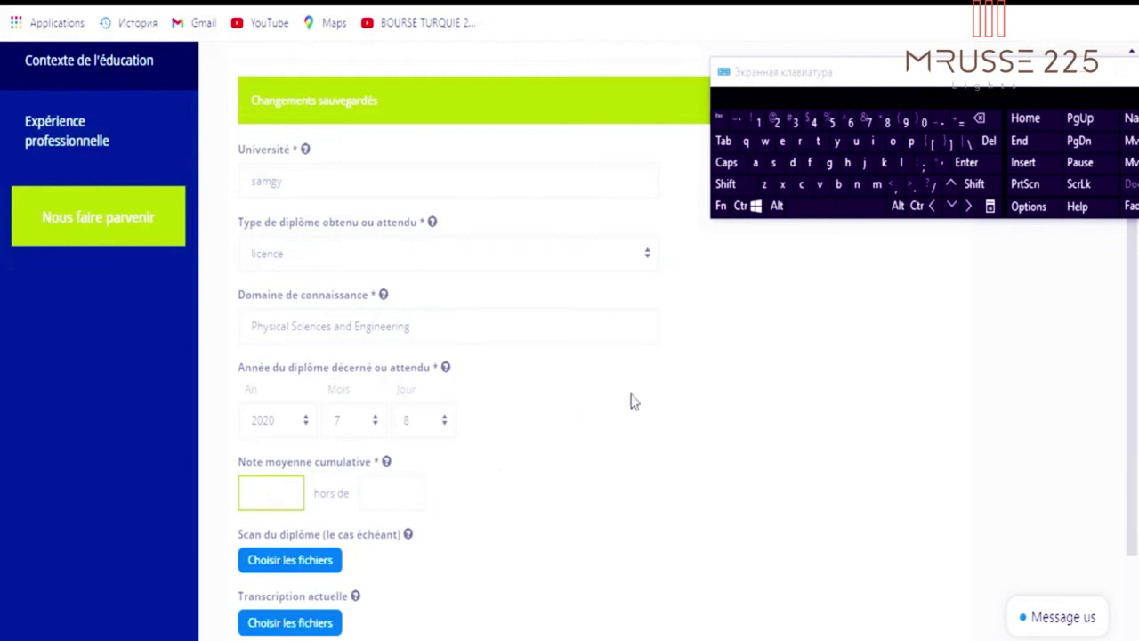
click(758, 121)
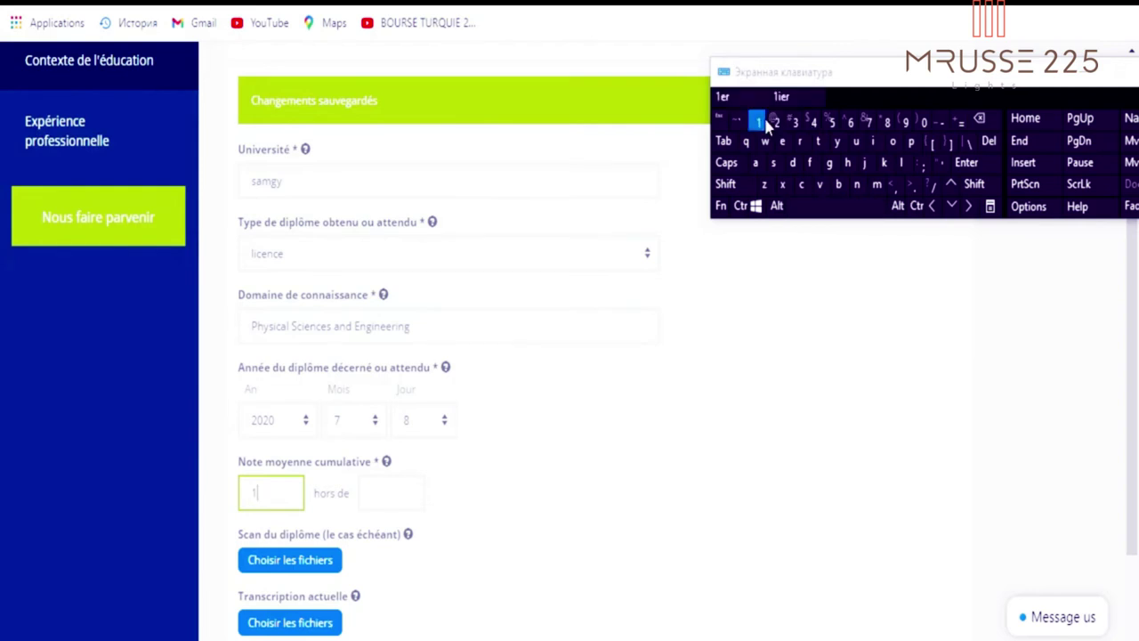
click(813, 121)
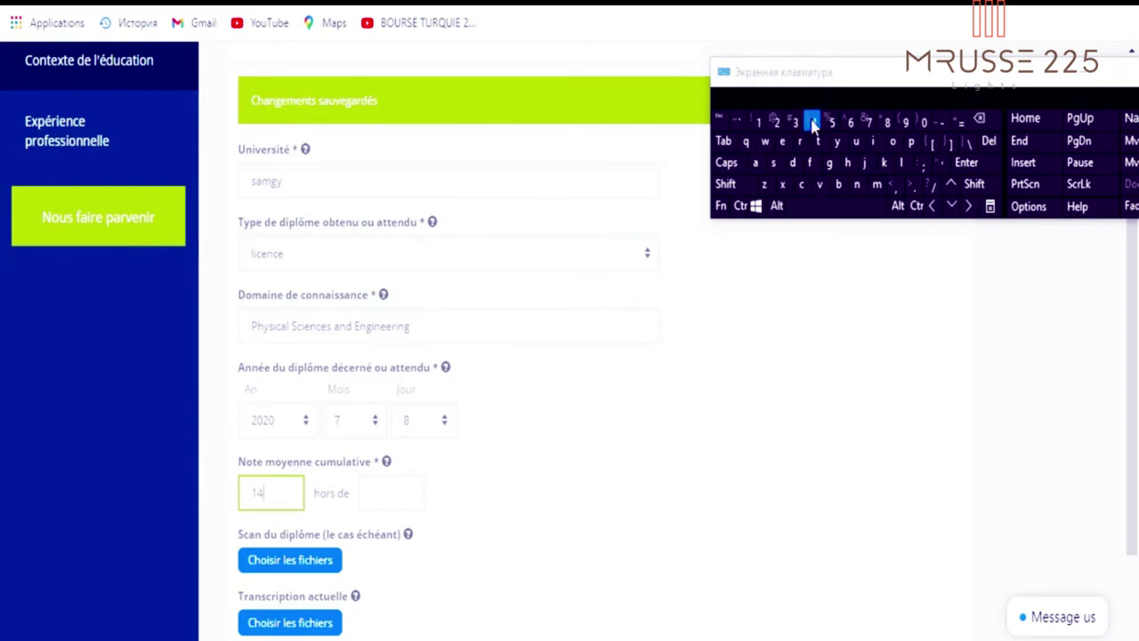
click(404, 496)
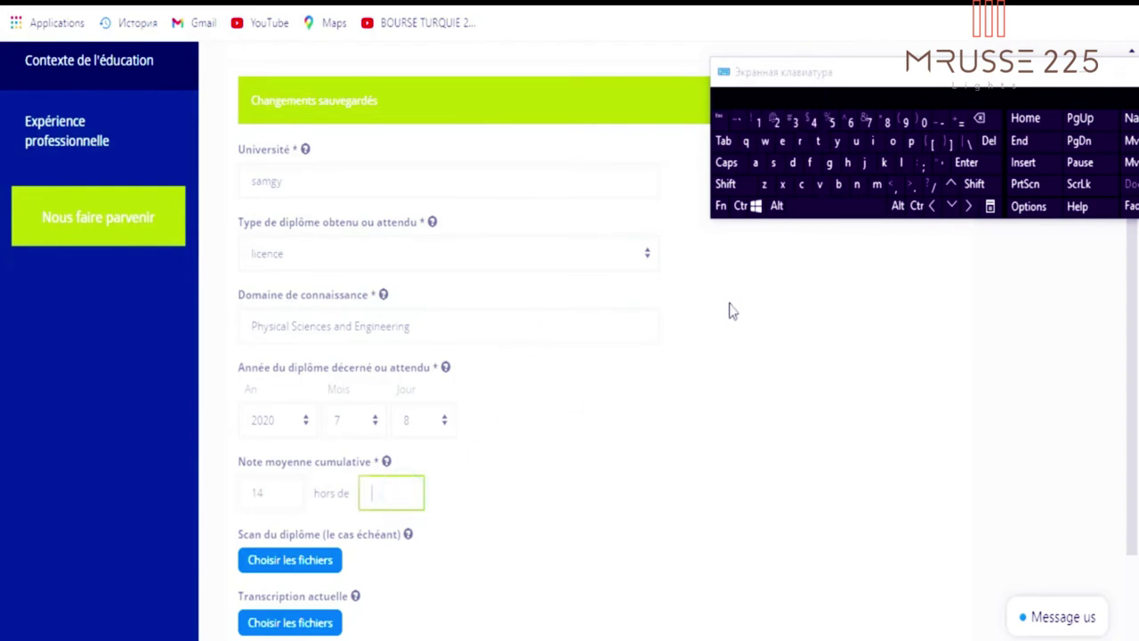
click(776, 121)
click(923, 125)
scroll(0, 419, down, 1)
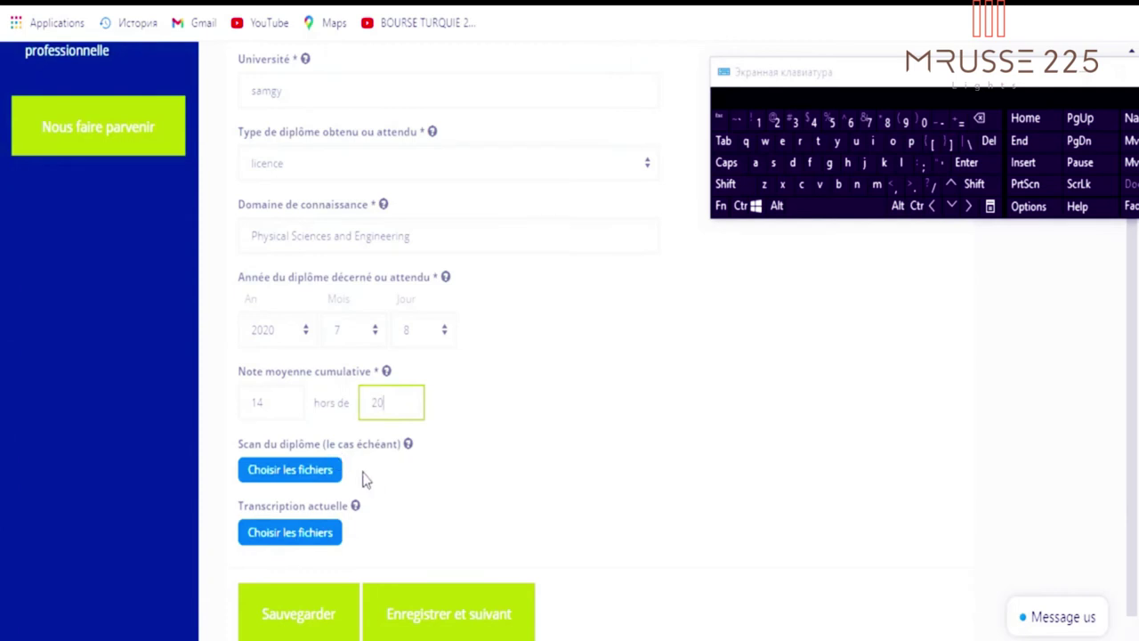
click(302, 481)
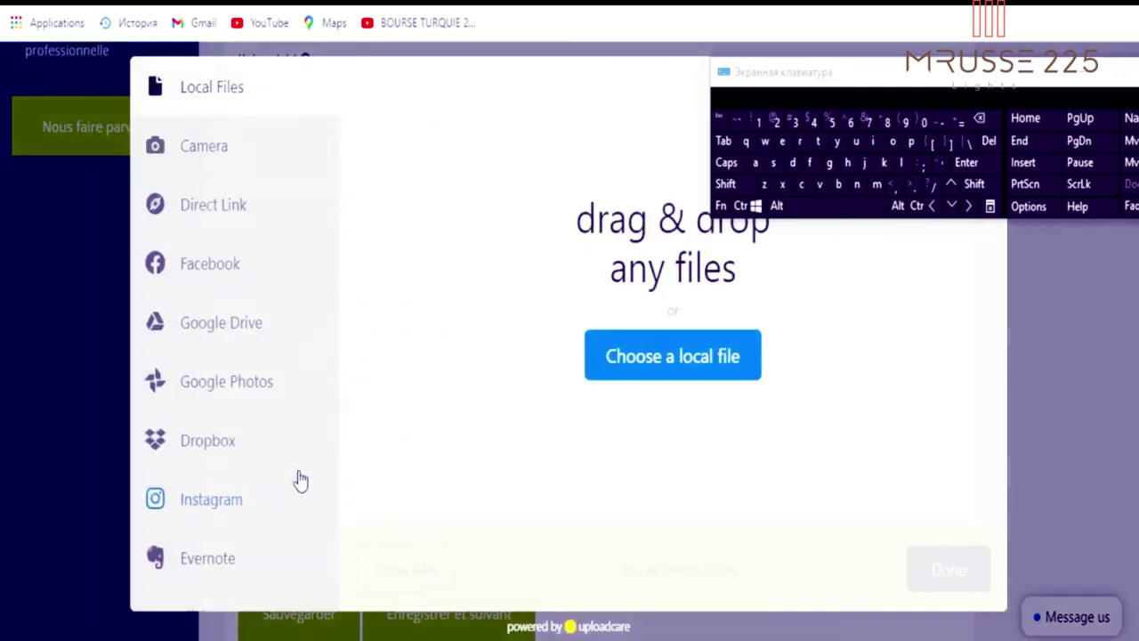
click(620, 369)
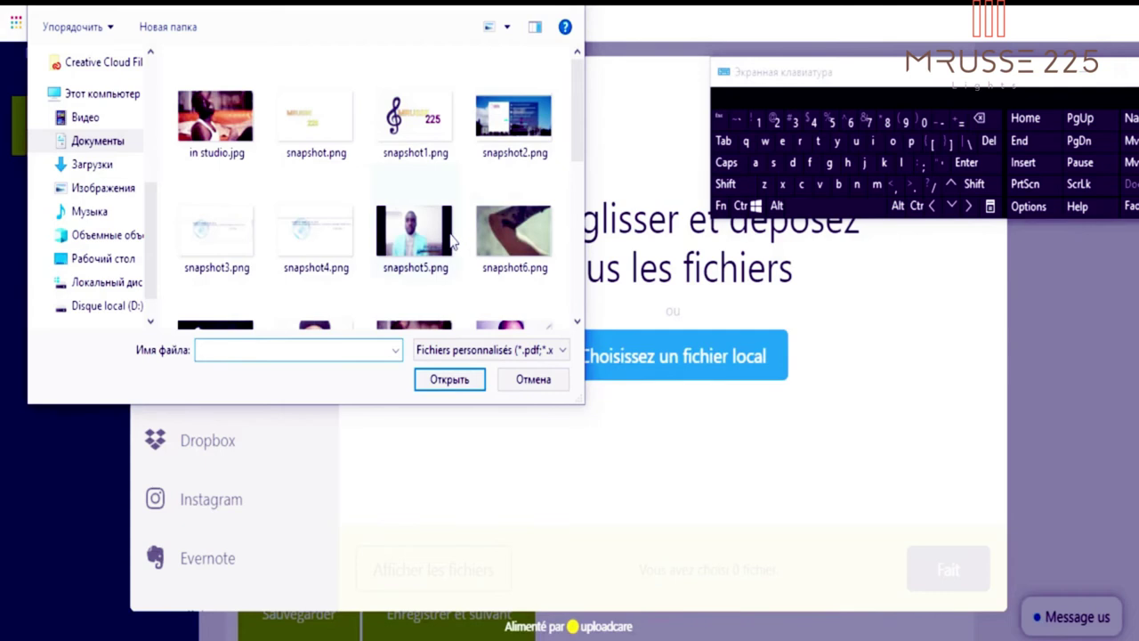
click(98, 169)
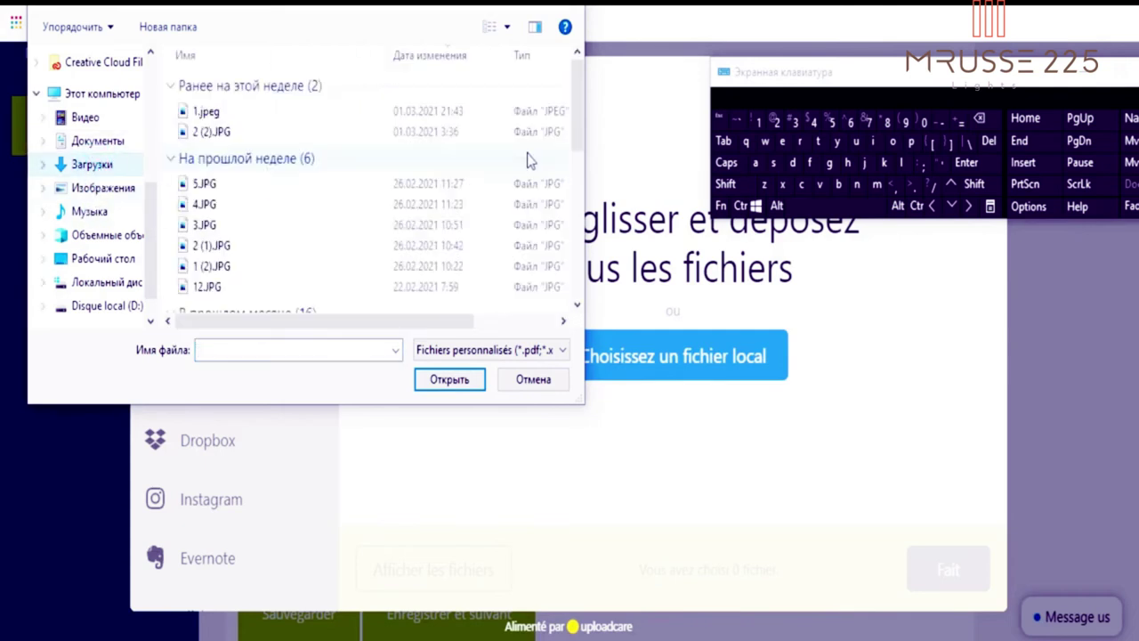
drag(577, 81, 509, 152)
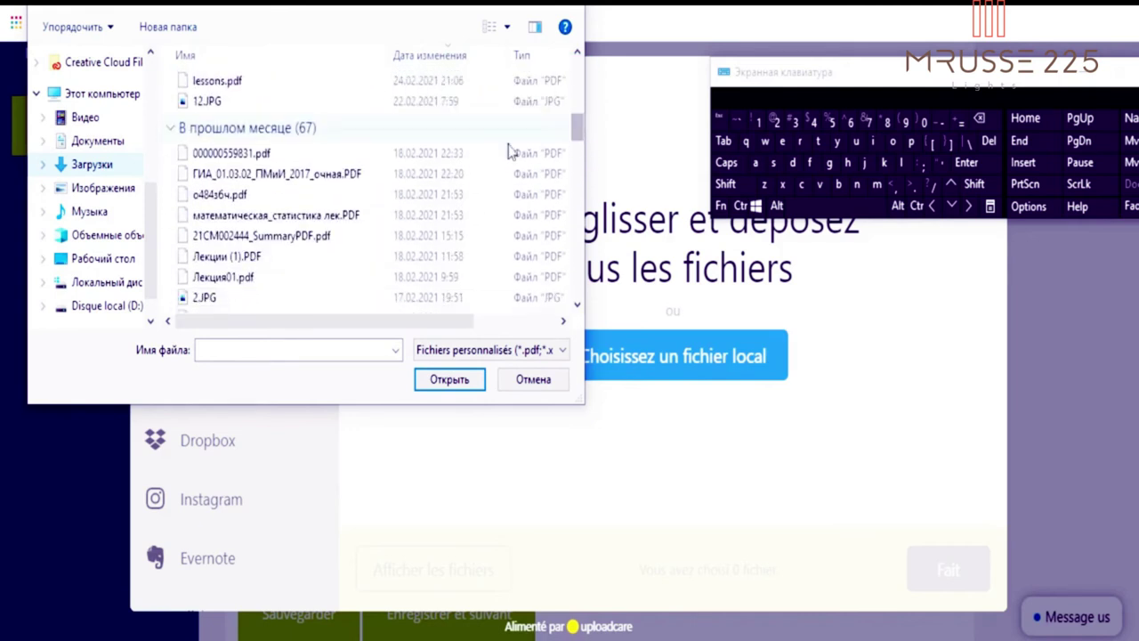
double_click(226, 237)
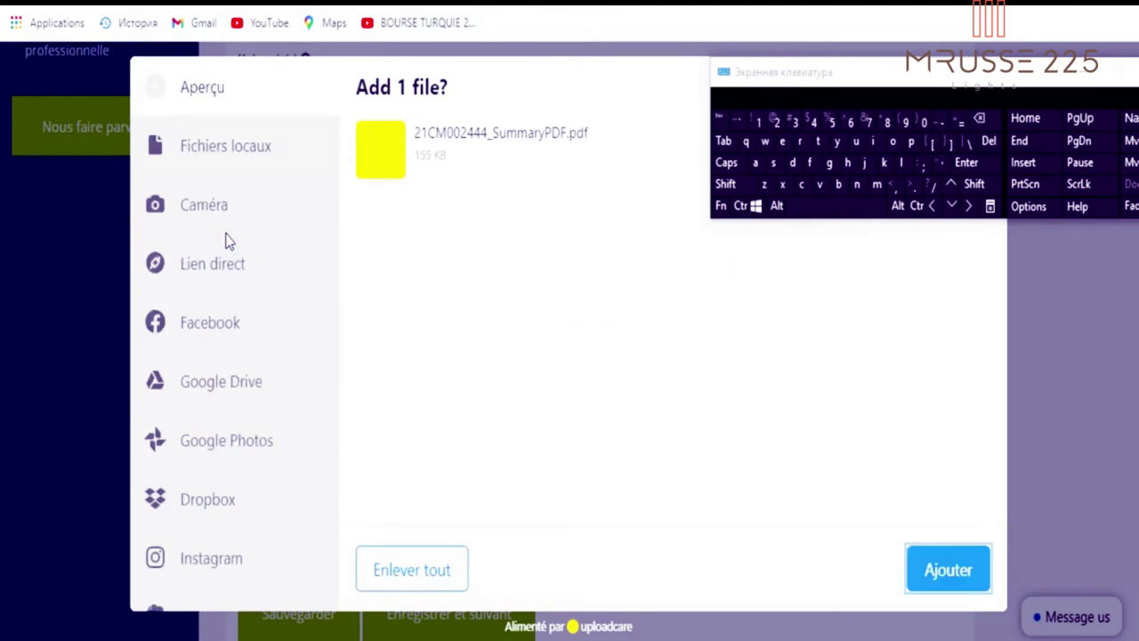
click(945, 569)
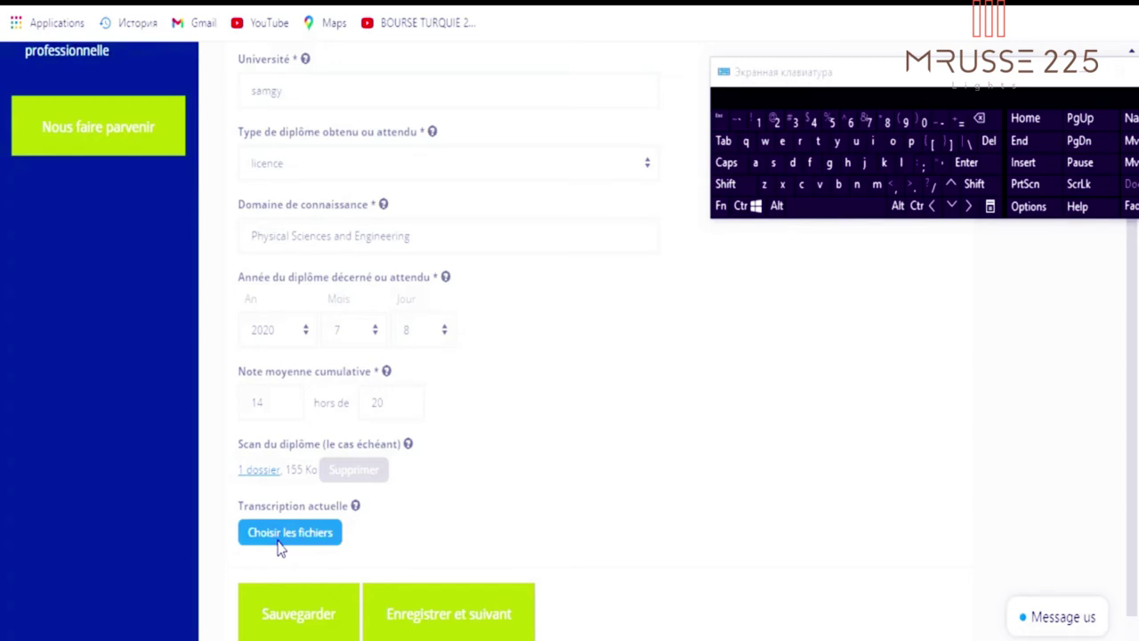
Upload the local PDF ending in "типовой расчет 7 (1).pdf" from the Downloads folder as the current transcript.
click(284, 533)
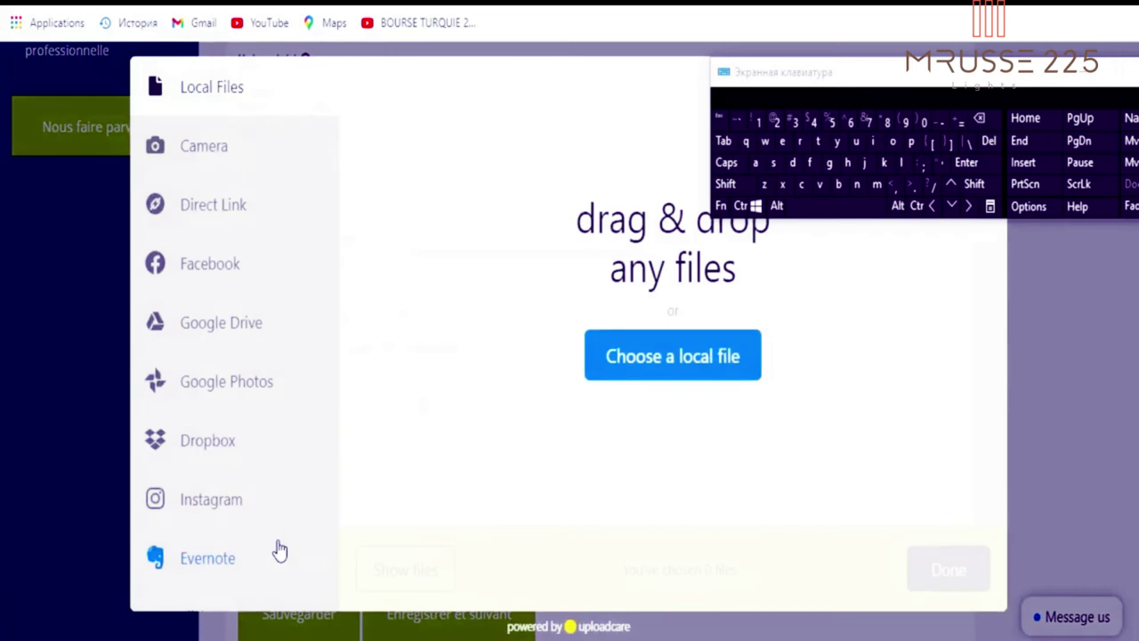
click(662, 356)
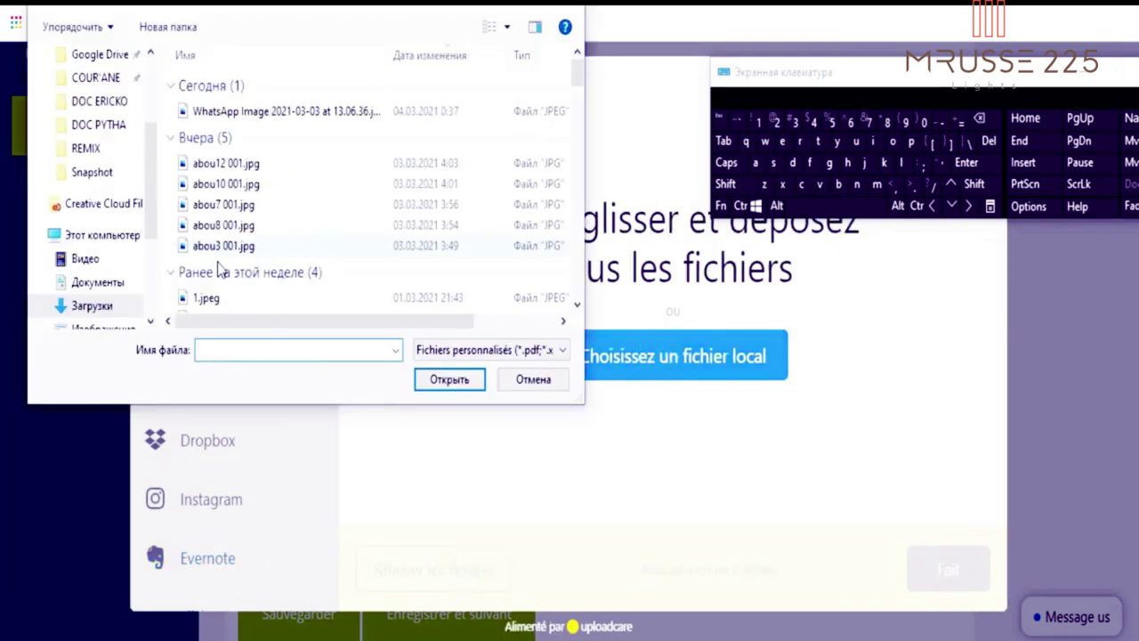
drag(580, 77, 583, 151)
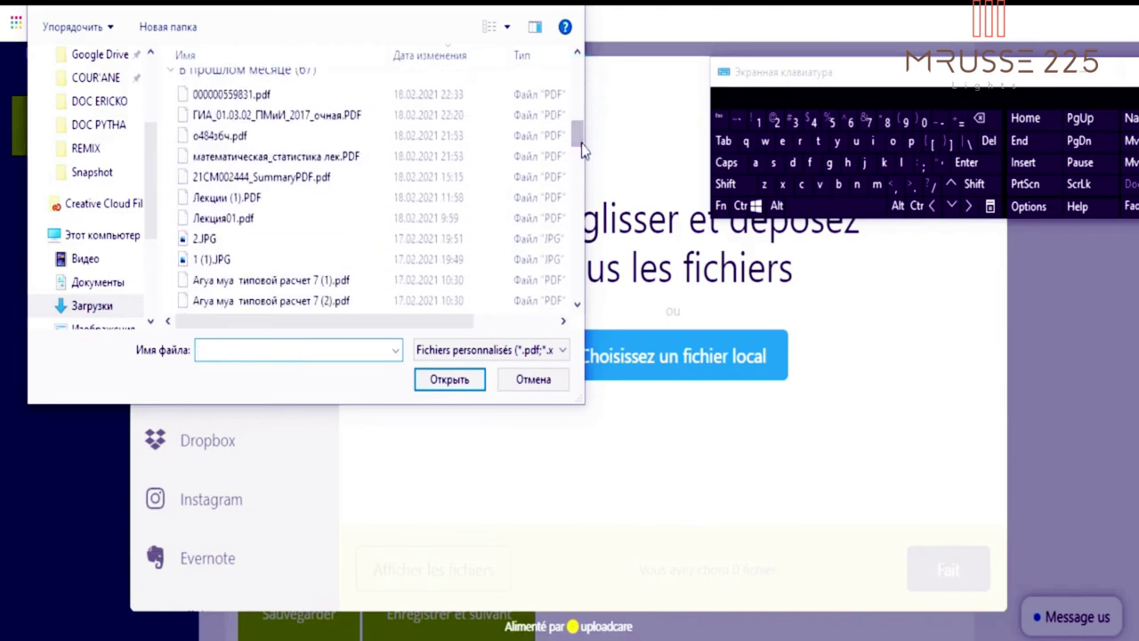
double_click(226, 281)
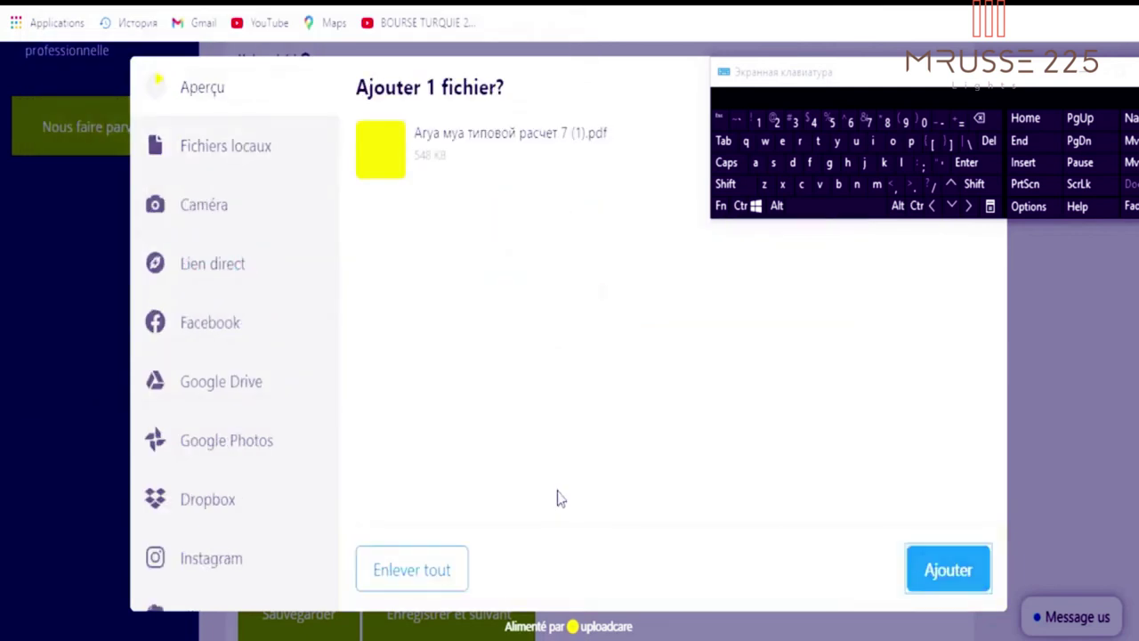
click(934, 572)
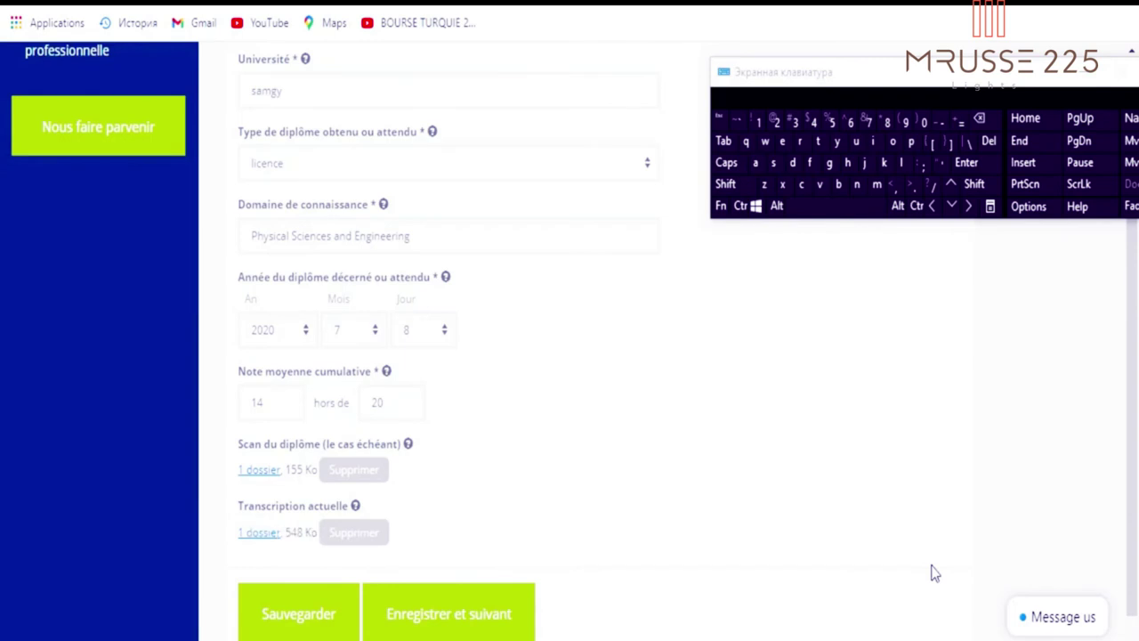
scroll(2, 476, down, 1)
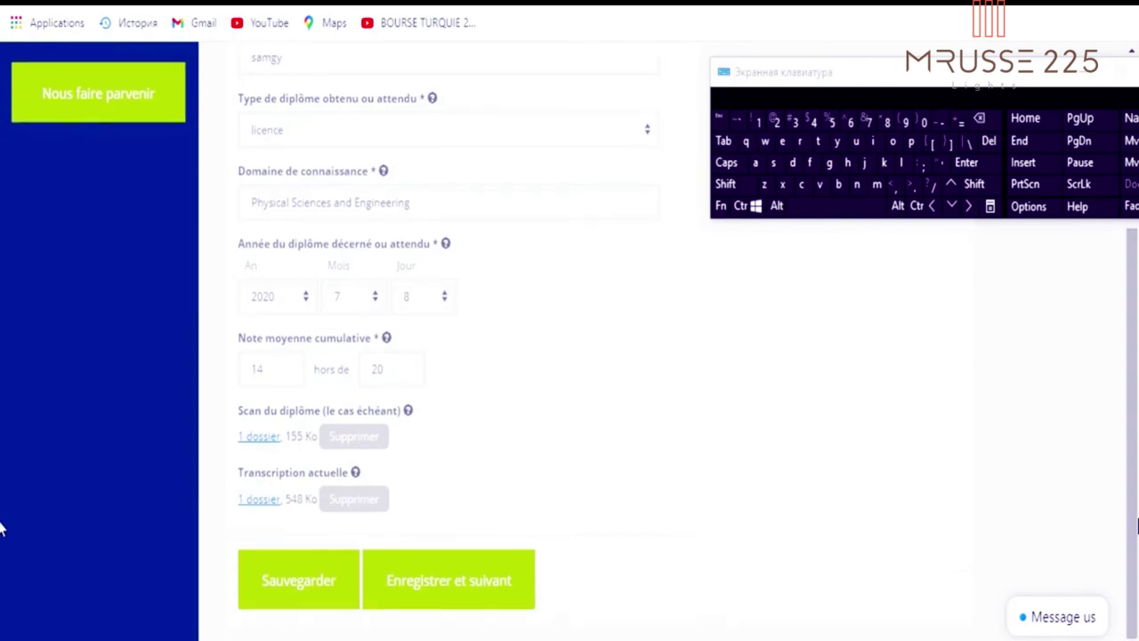
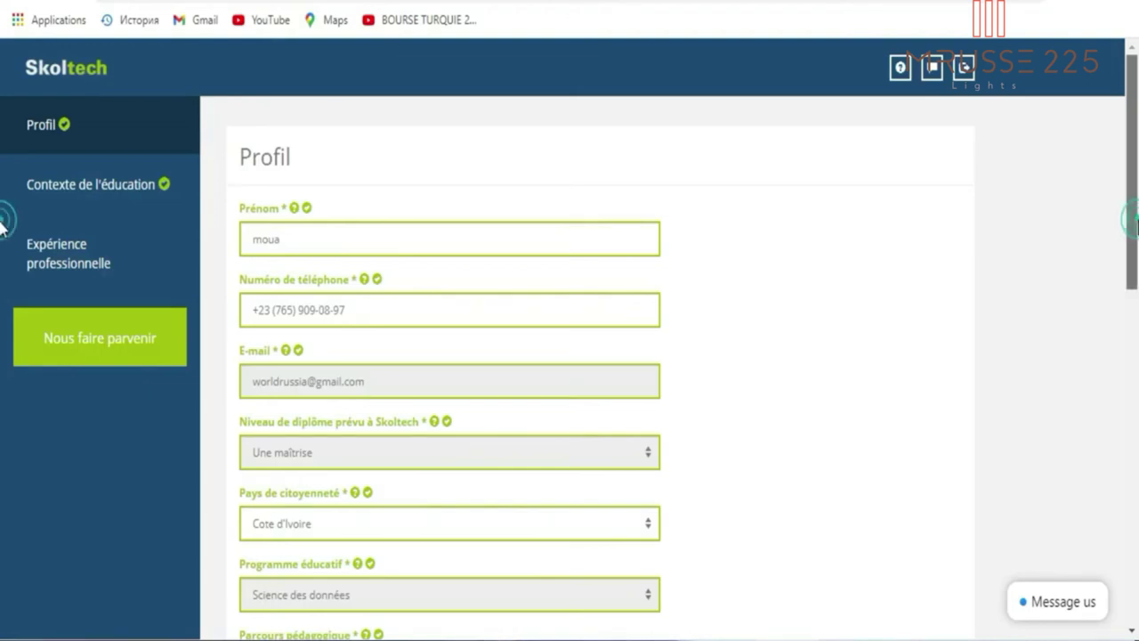
Review the completed profile entries through to the end of the form, and save them to continue to the education background.
scroll(0, 258, down, 2)
scroll(0, 293, down, 2)
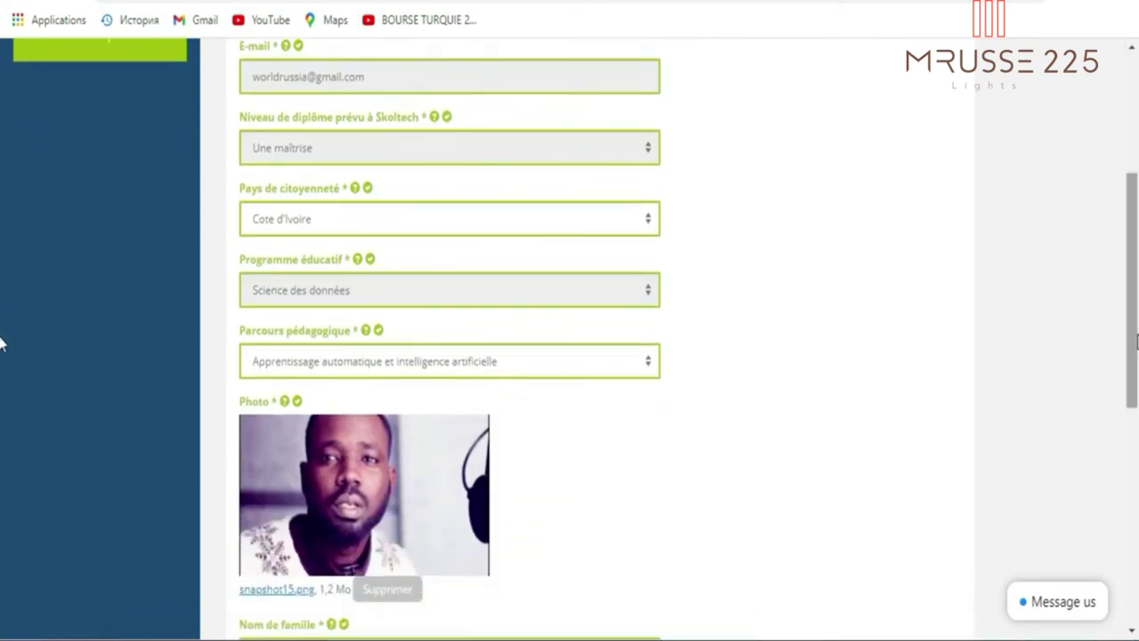
scroll(0, 312, down, 3)
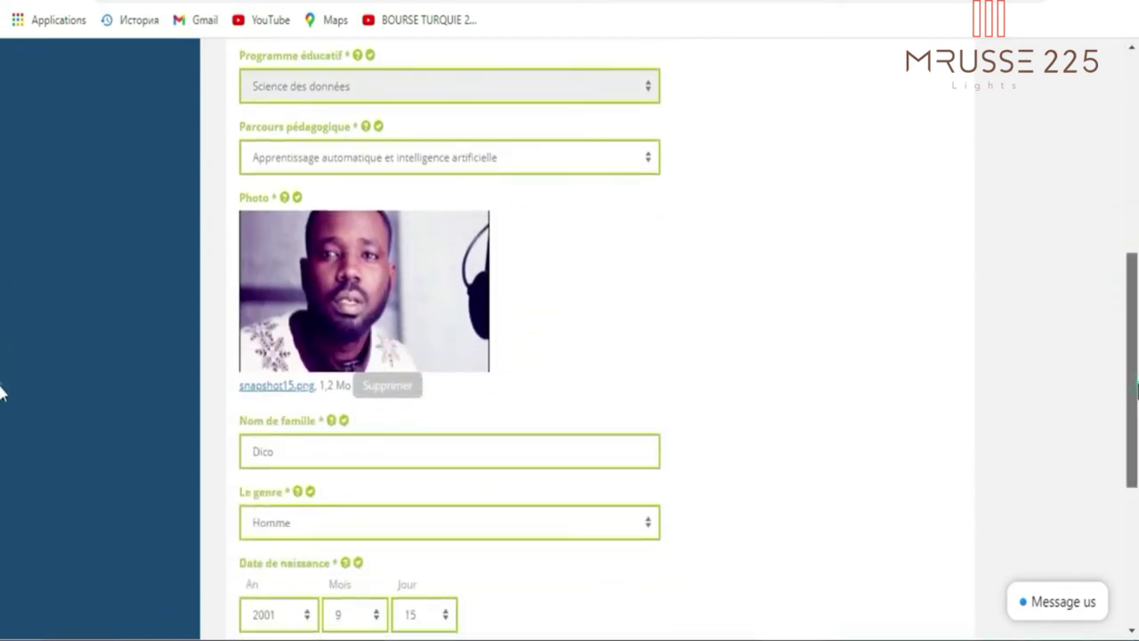
scroll(0, 395, down, 1)
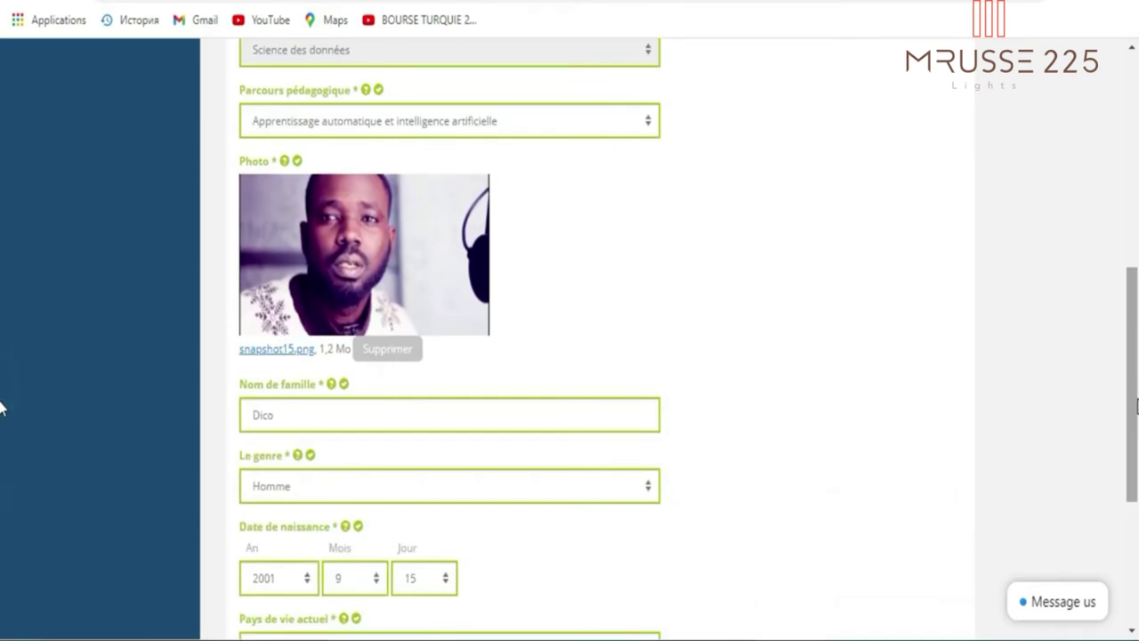
scroll(0, 356, down, 2)
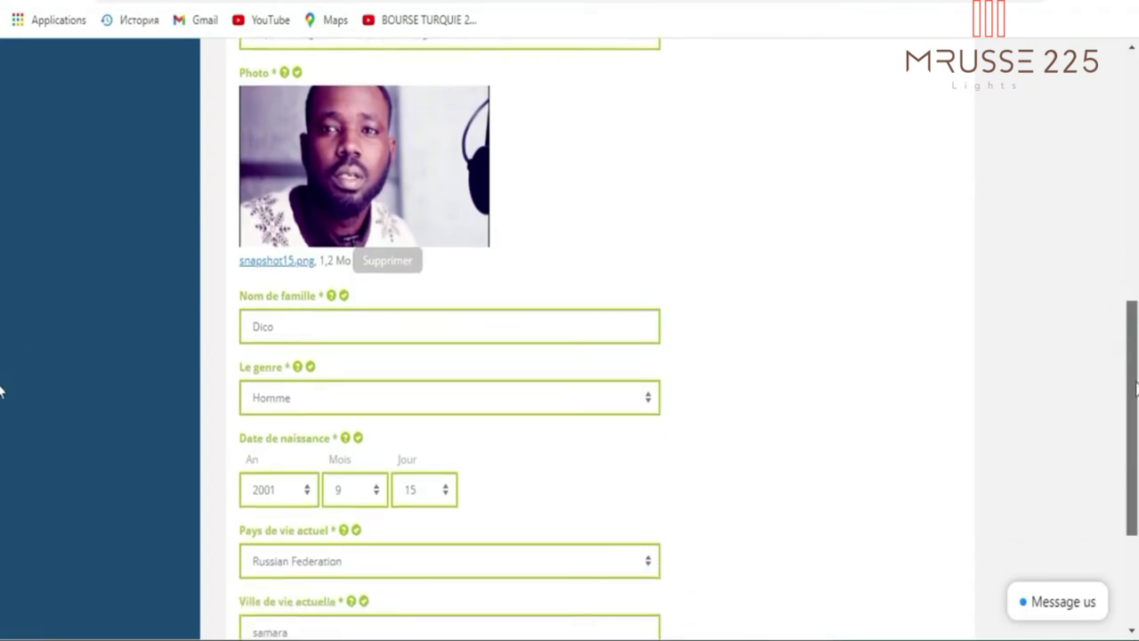
drag(1135, 382, 1134, 501)
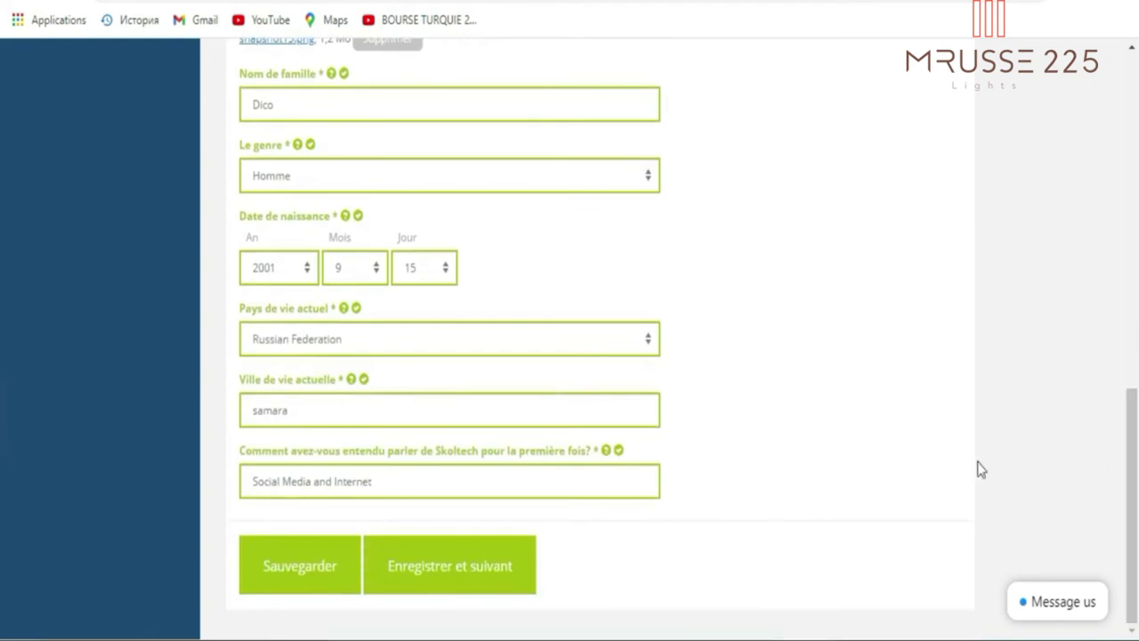
click(486, 580)
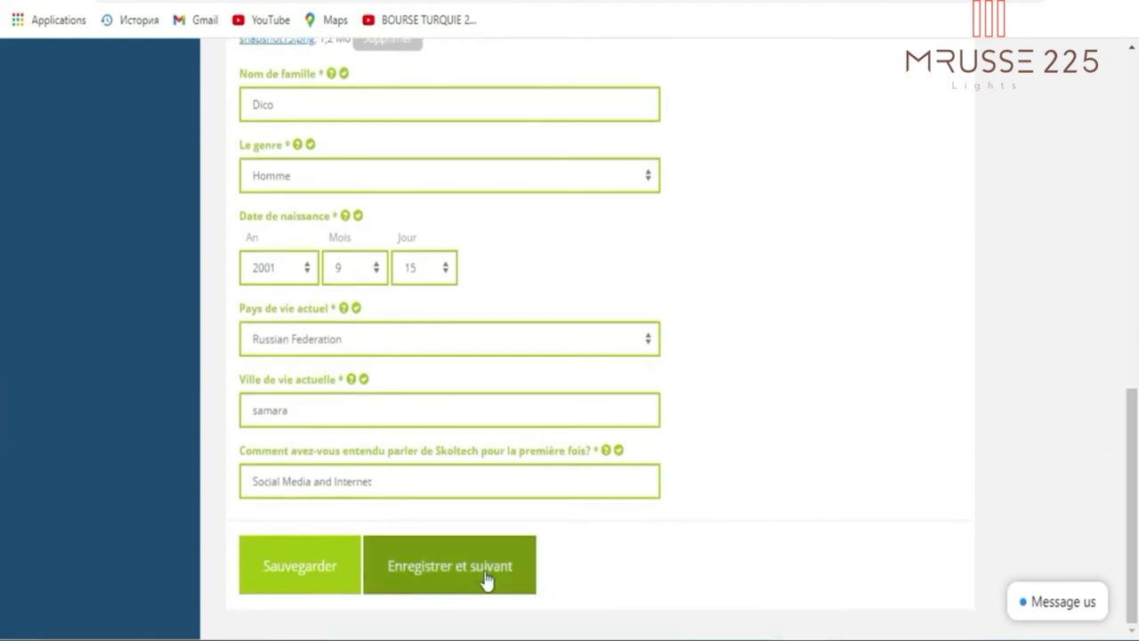
click(486, 580)
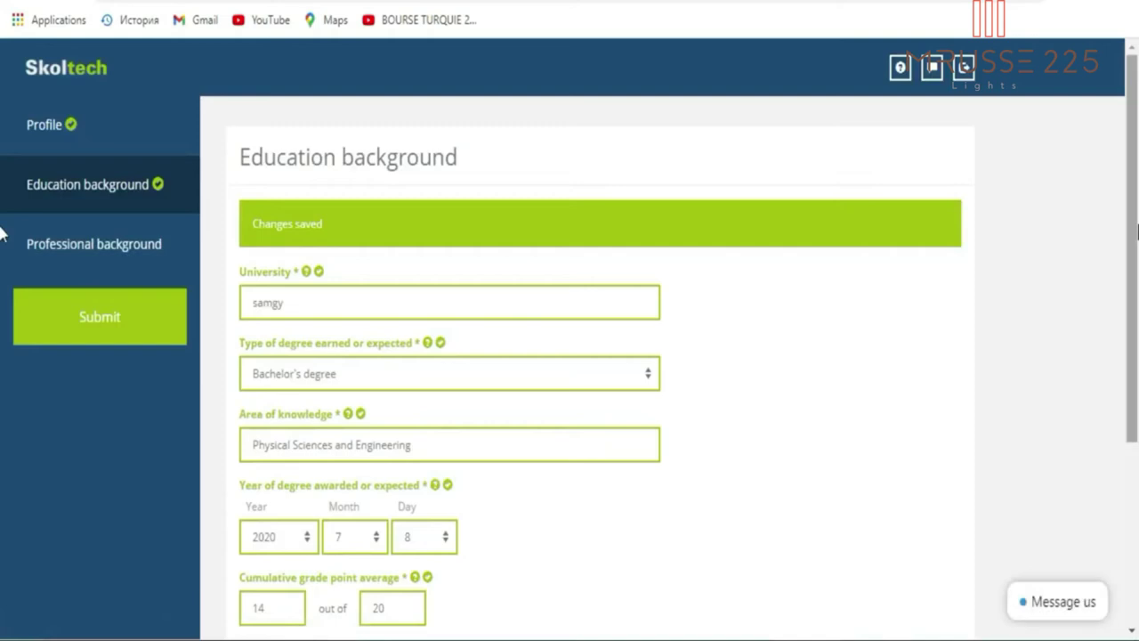
Review the education background entries and uploaded files, and save them to continue to the professional background.
drag(1131, 231, 1132, 301)
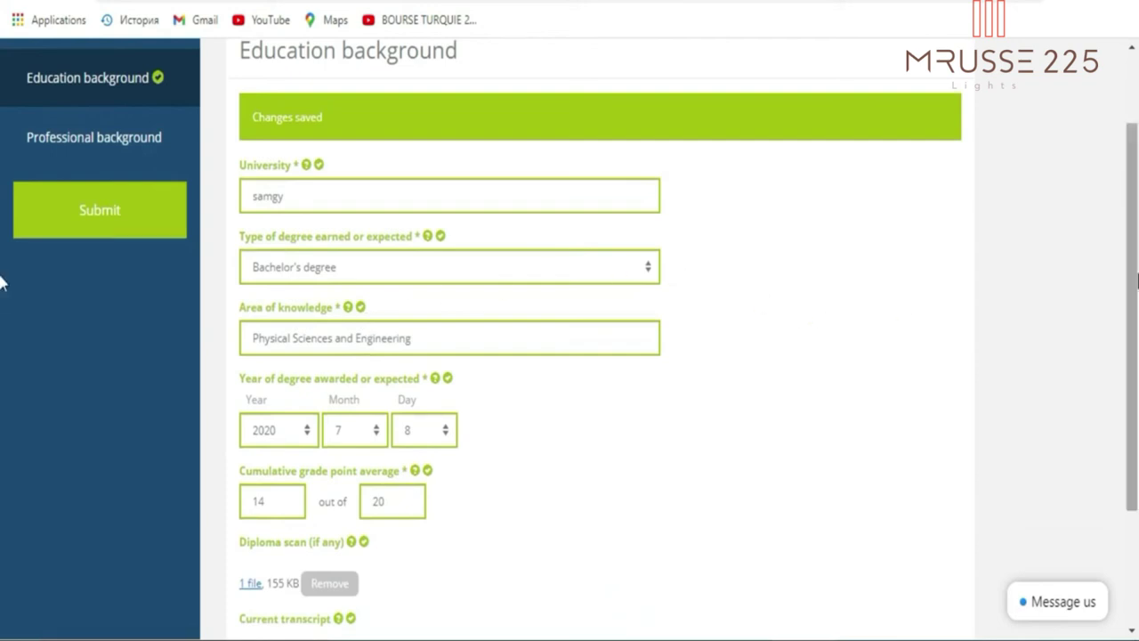
scroll(3, 341, down, 1)
scroll(3, 341, down, 2)
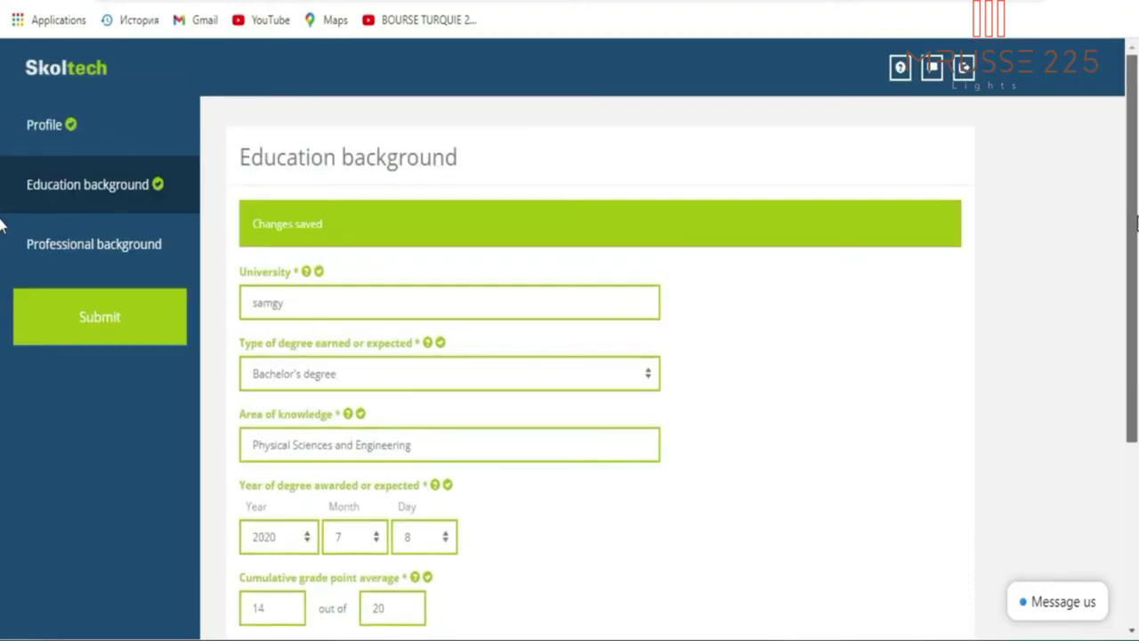
scroll(1, 350, down, 3)
scroll(1, 437, down, 1)
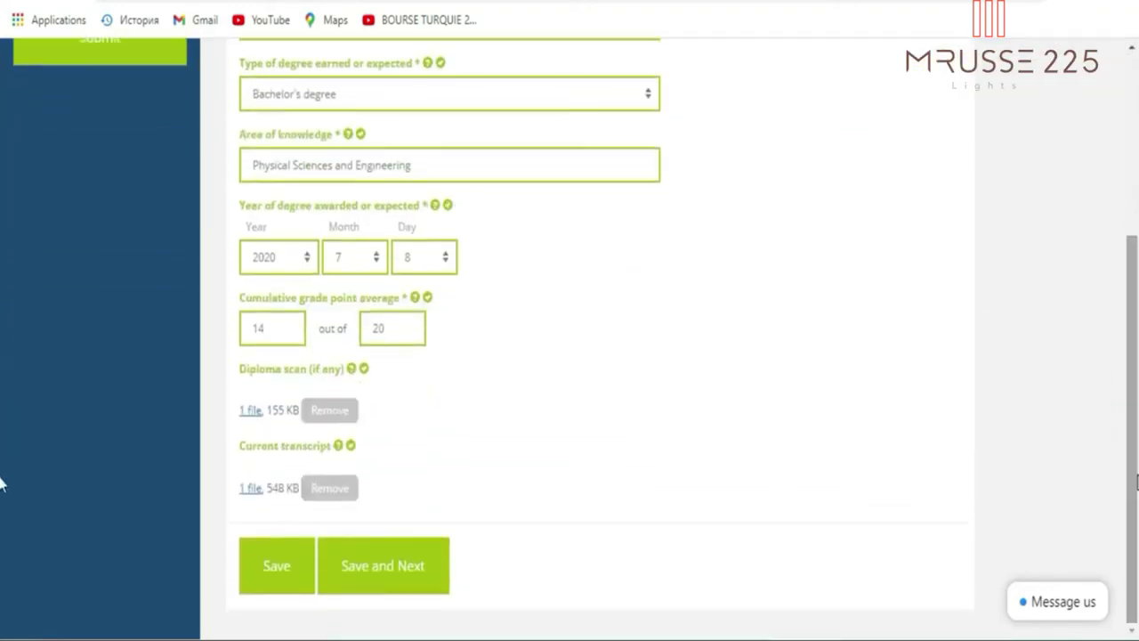
click(379, 555)
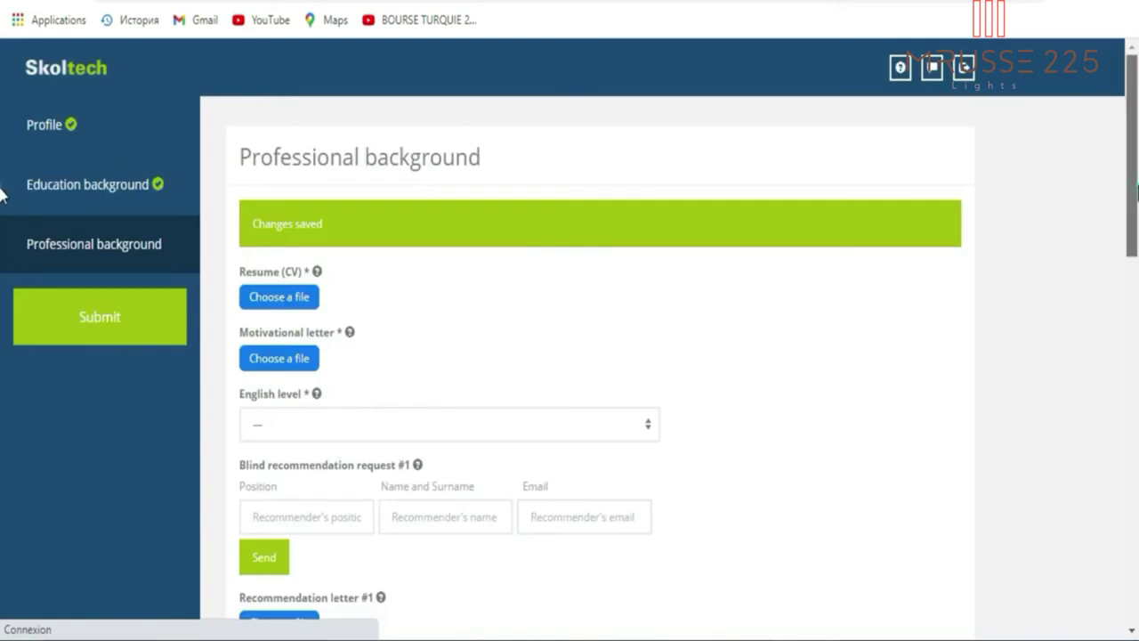
Upload the local file fiche resume.pdf from drive D: as the resume (CV).
scroll(2, 209, down, 2)
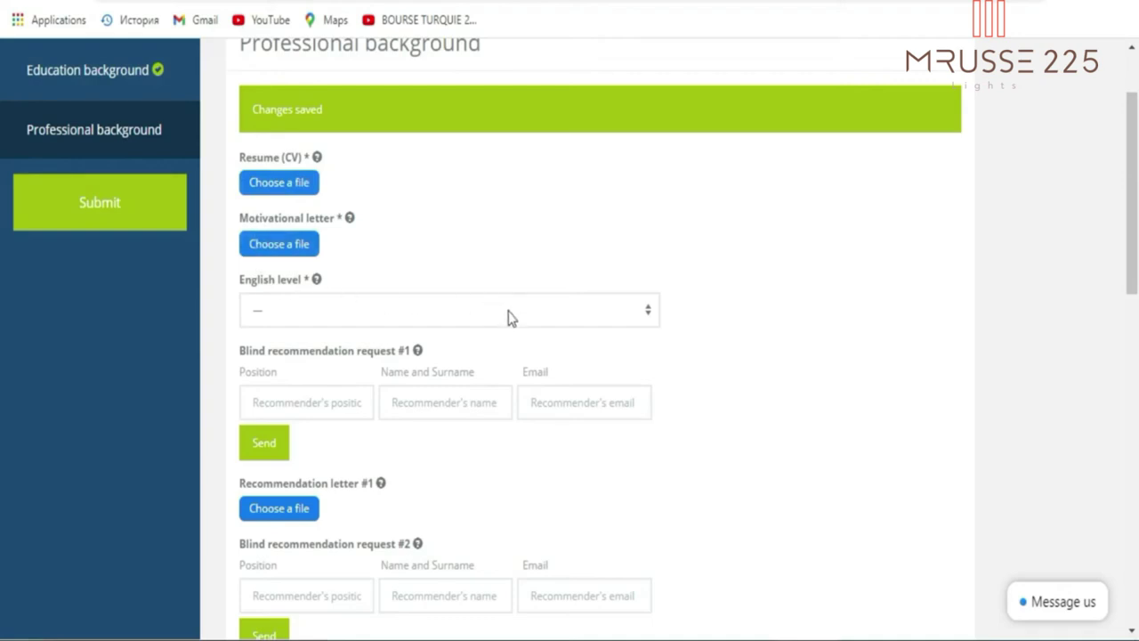
click(279, 184)
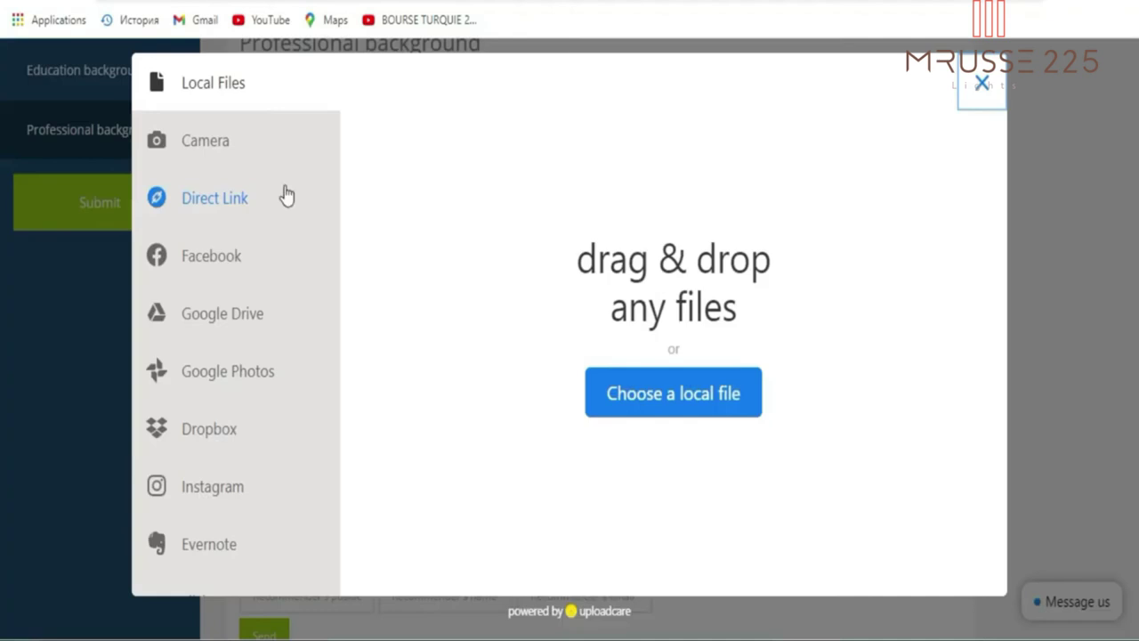
click(682, 409)
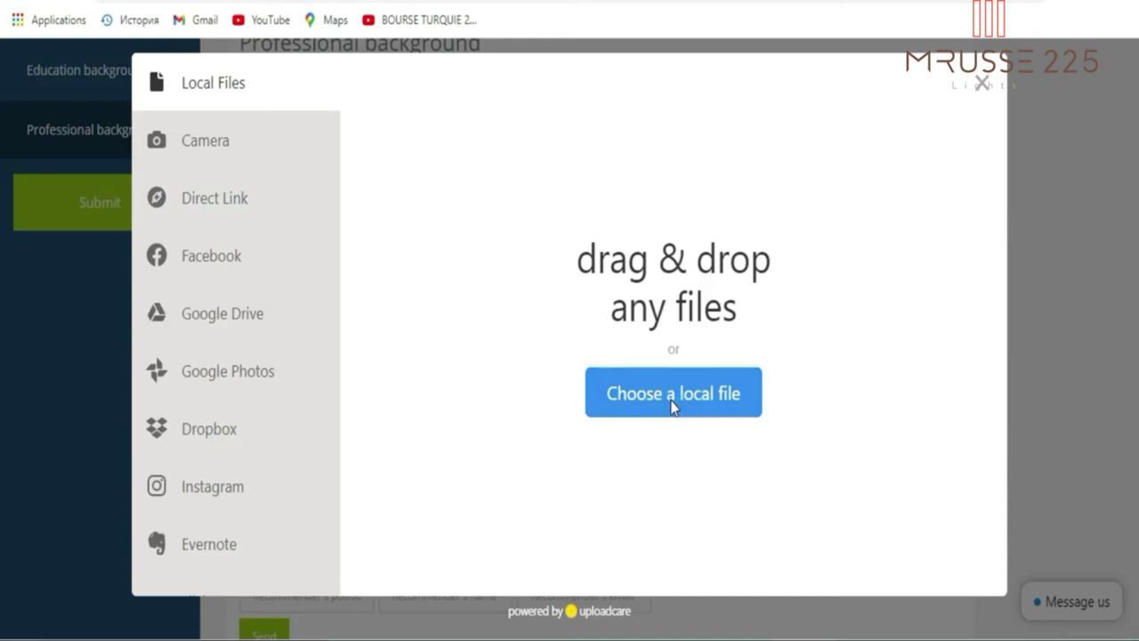
click(673, 400)
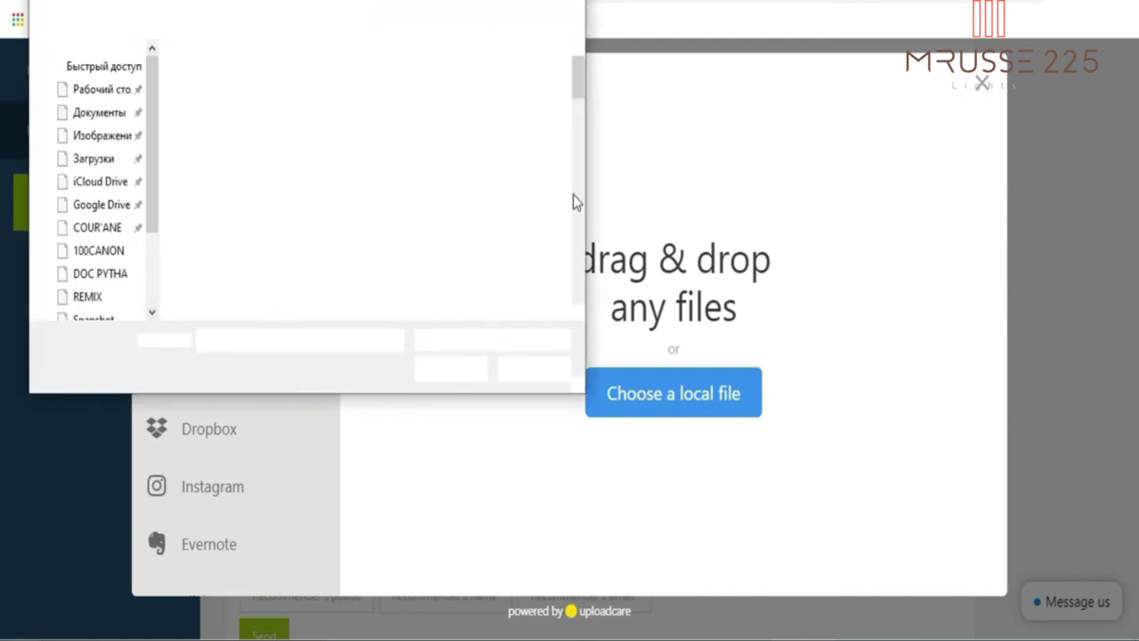
drag(577, 88, 571, 219)
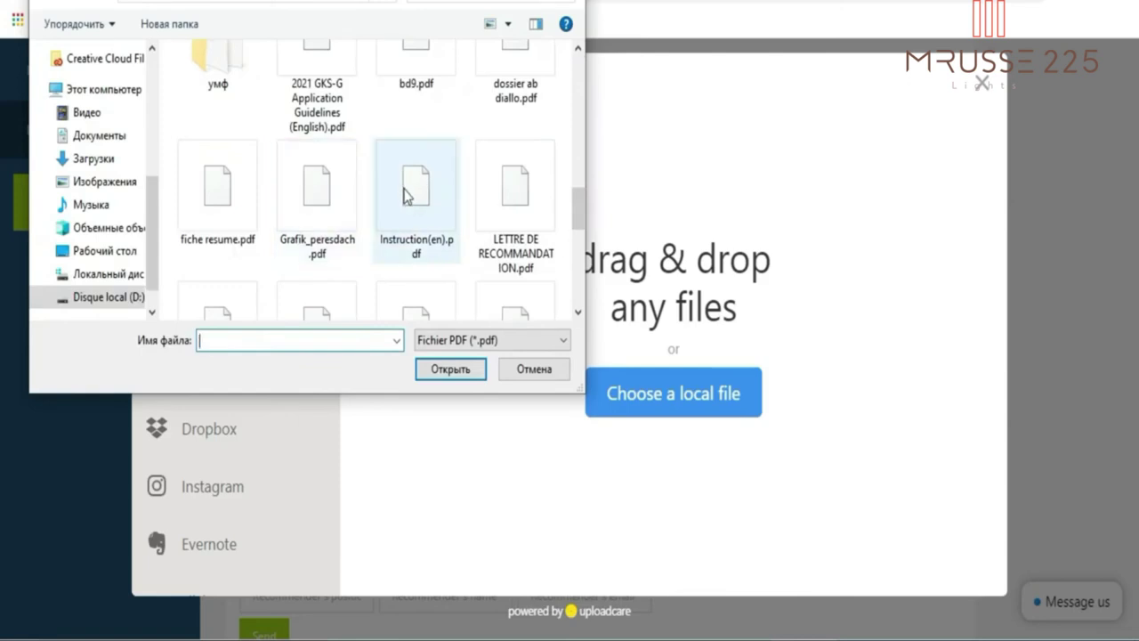
click(207, 220)
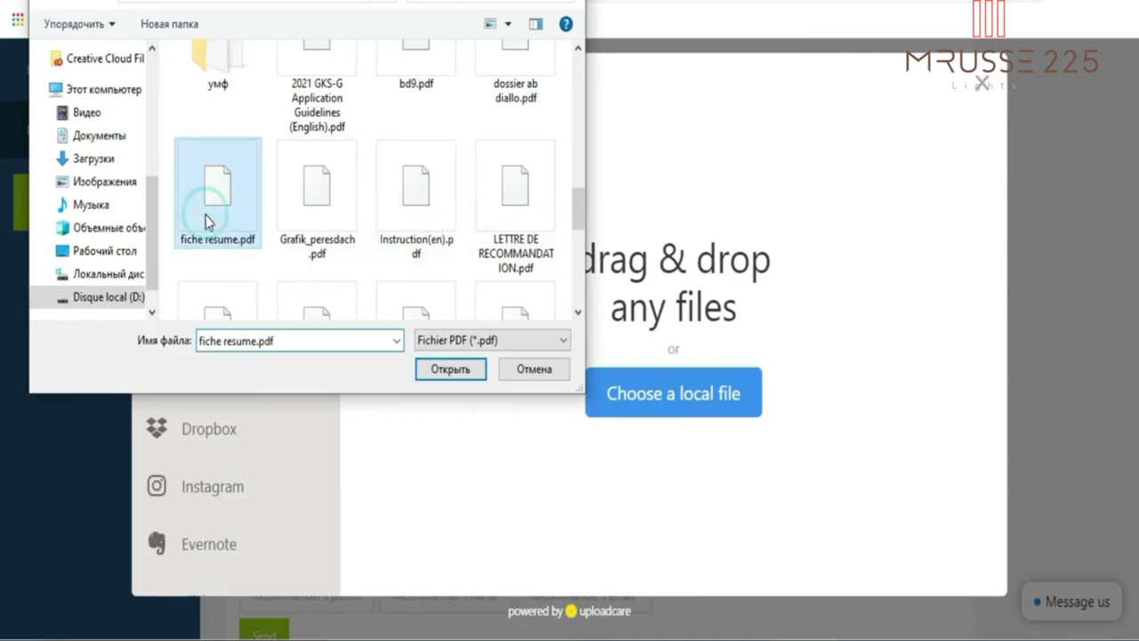
double_click(208, 218)
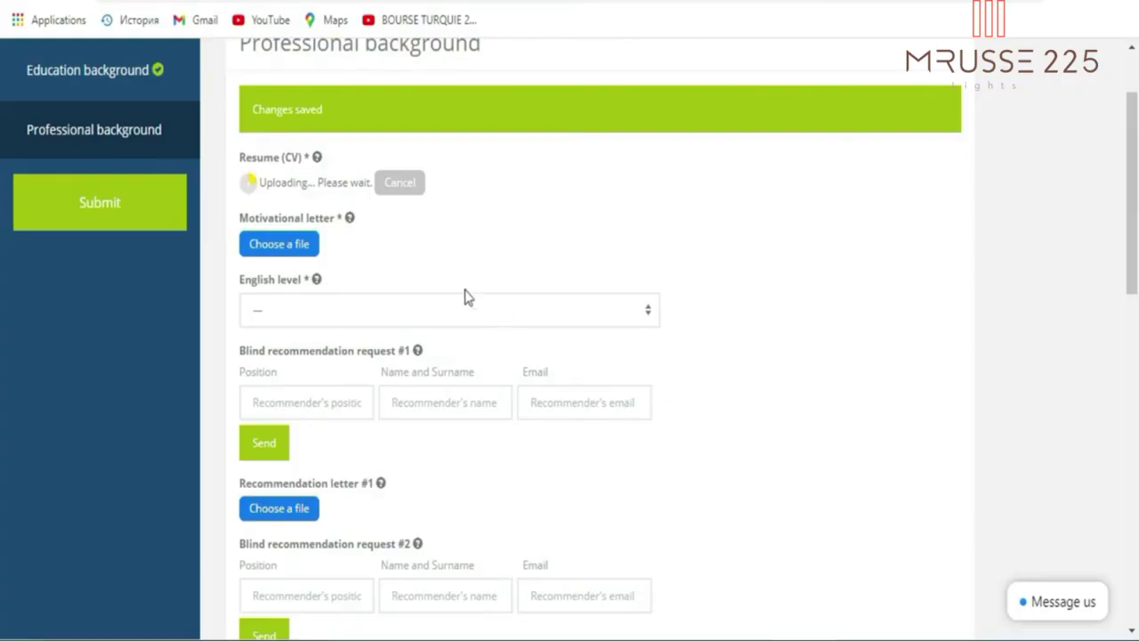
Upload the local file lettre.pdf from drive D: as the motivational letter.
click(290, 247)
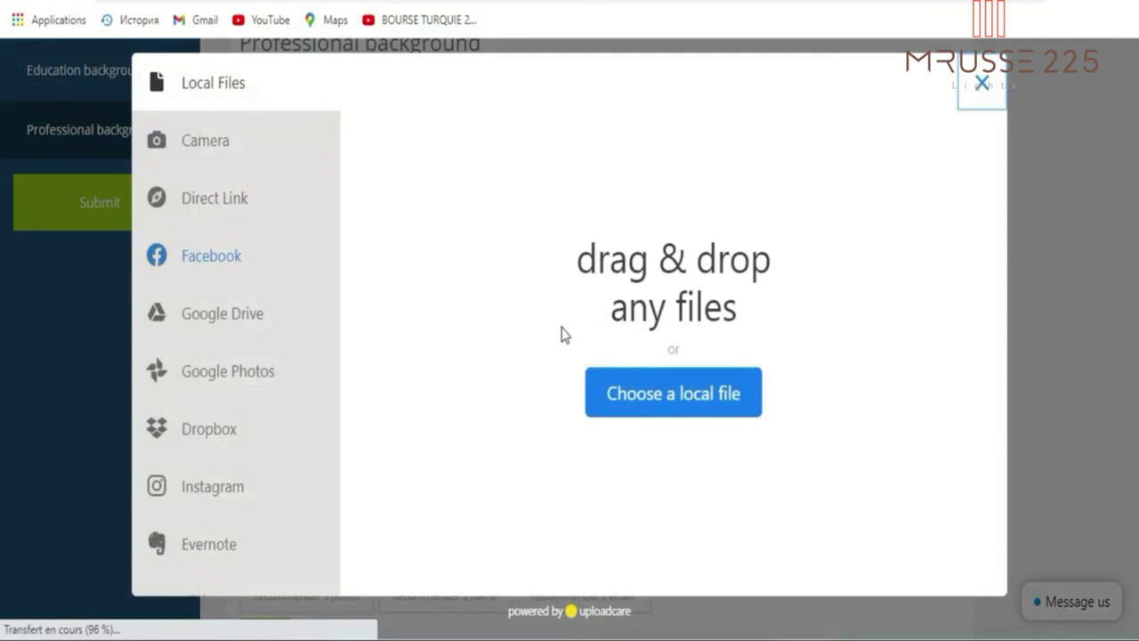
click(654, 393)
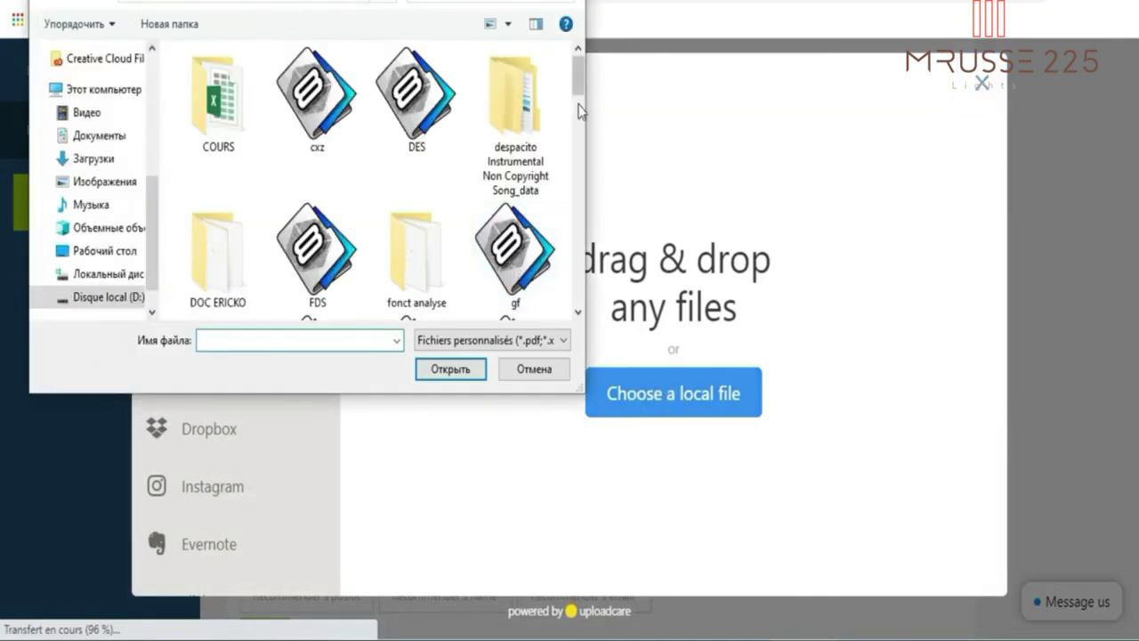
drag(583, 82, 585, 236)
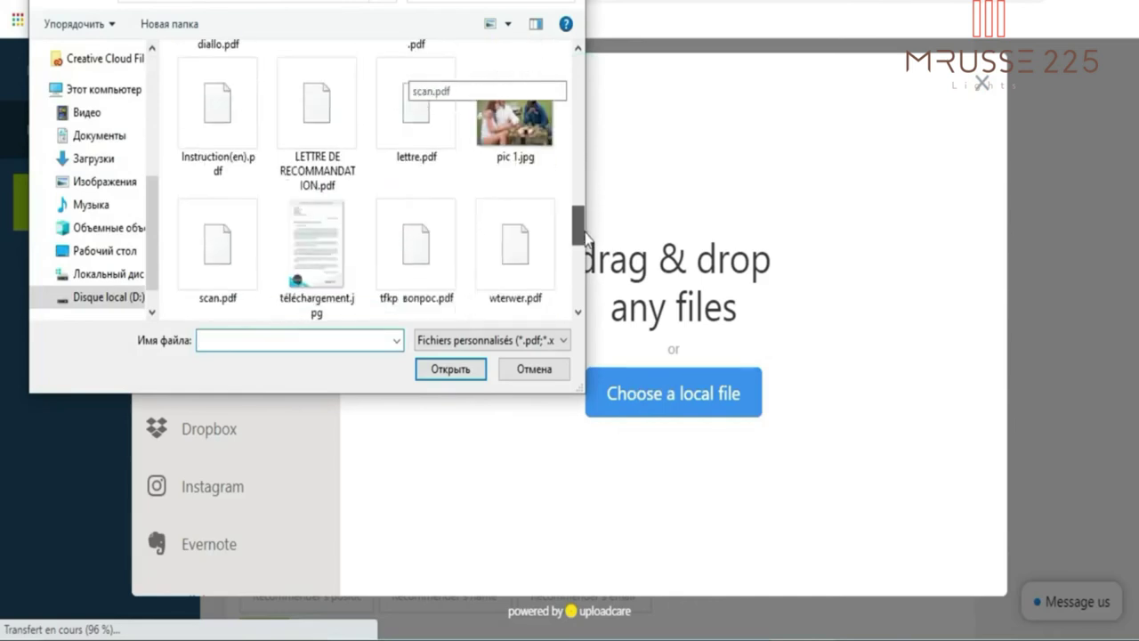
double_click(425, 130)
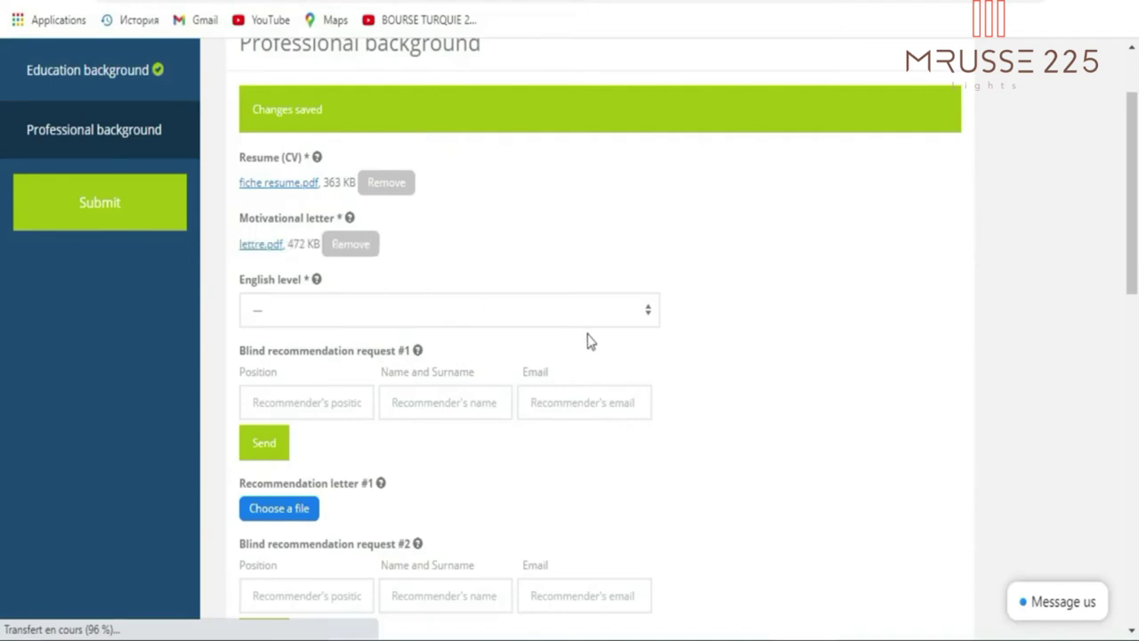
Translate the page into French and set the English level to Débutant (Beginner).
click(649, 318)
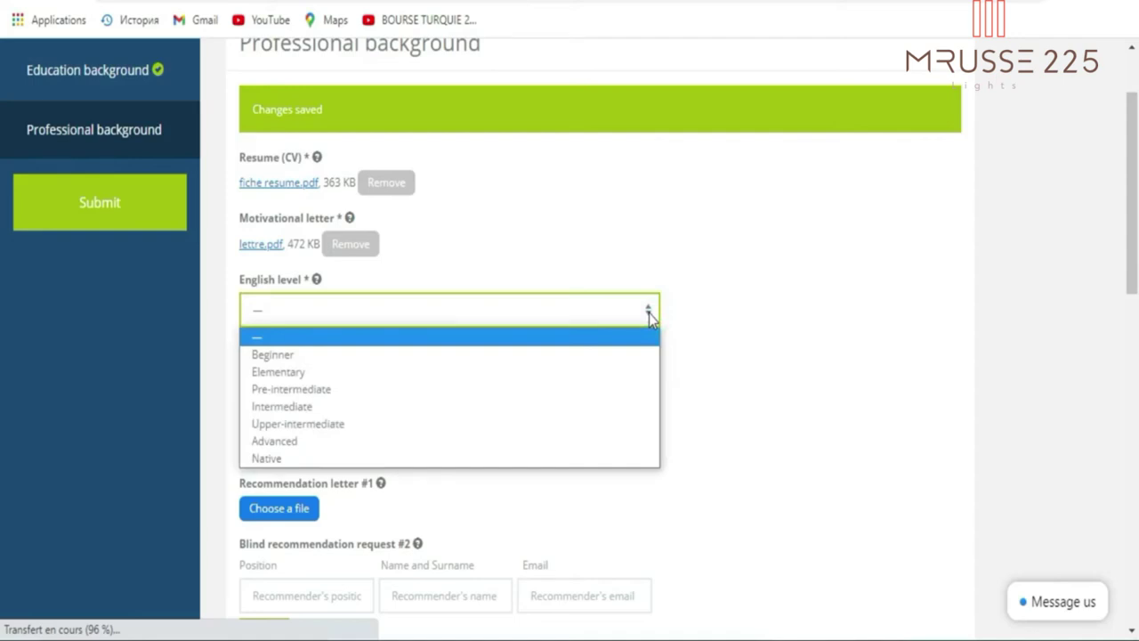
click(1011, 5)
click(917, 29)
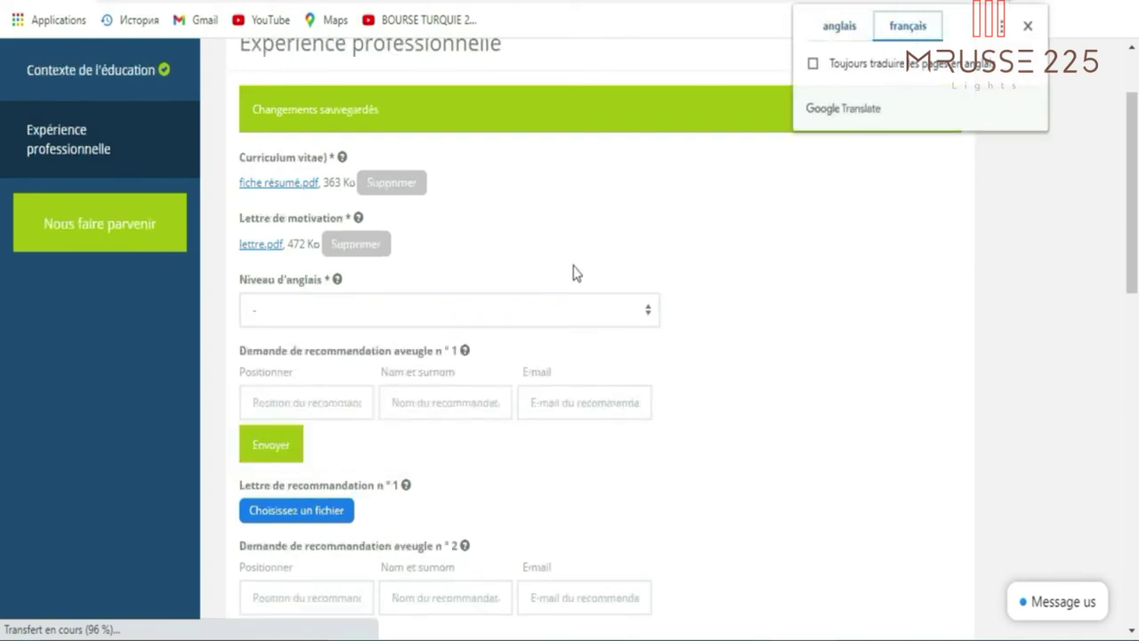
click(647, 313)
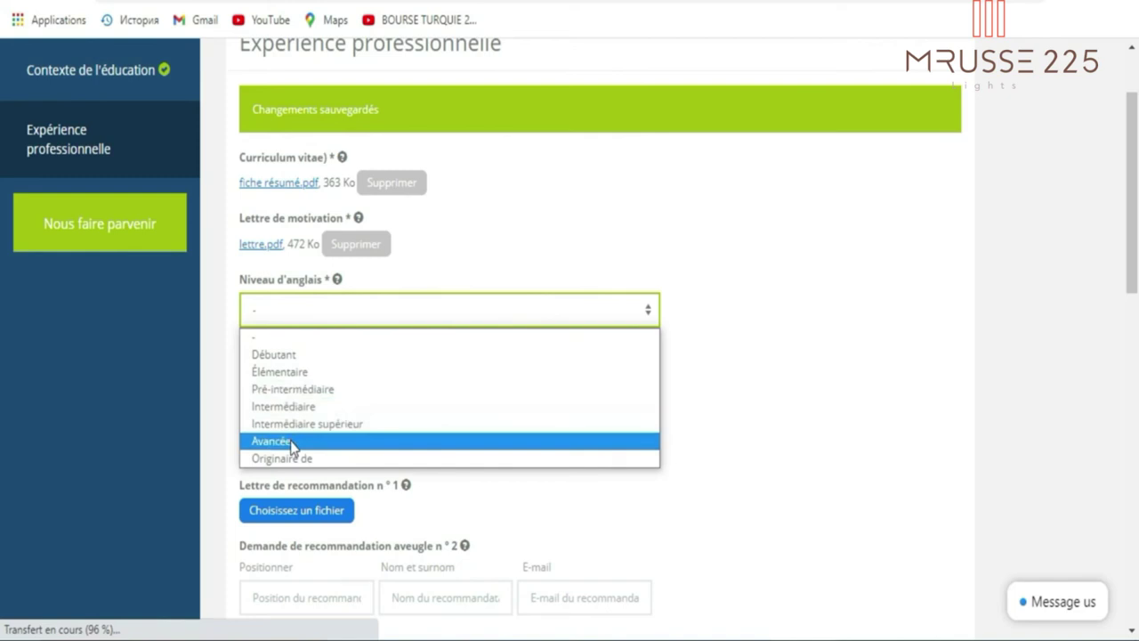
click(292, 355)
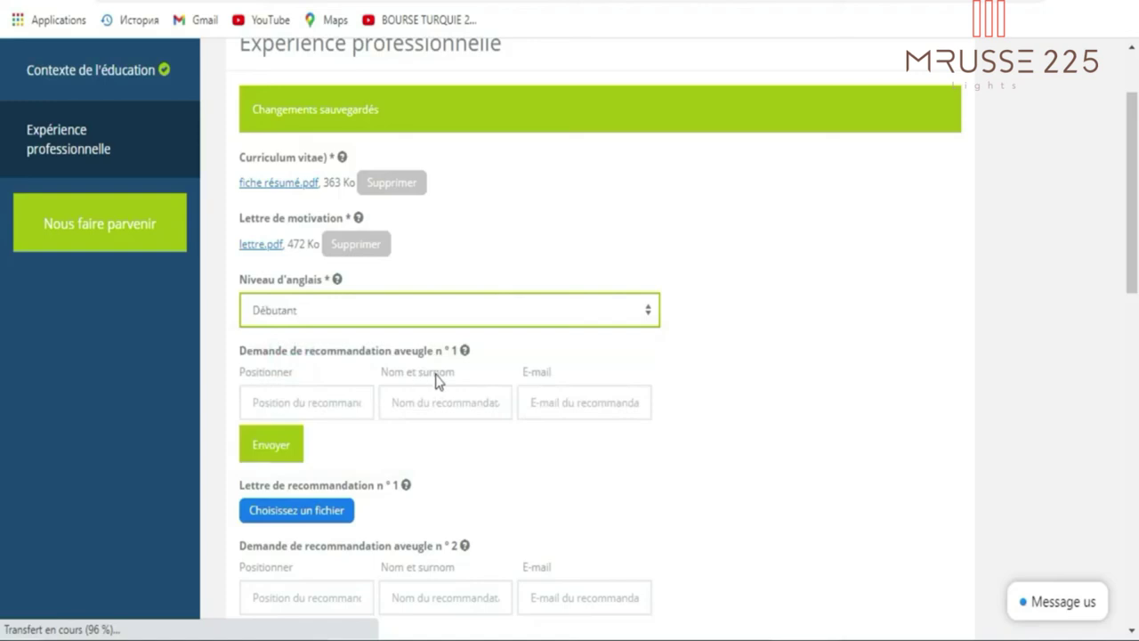
Enter "Enseignant" as the recommender's position in blind recommendation request #1.
click(335, 402)
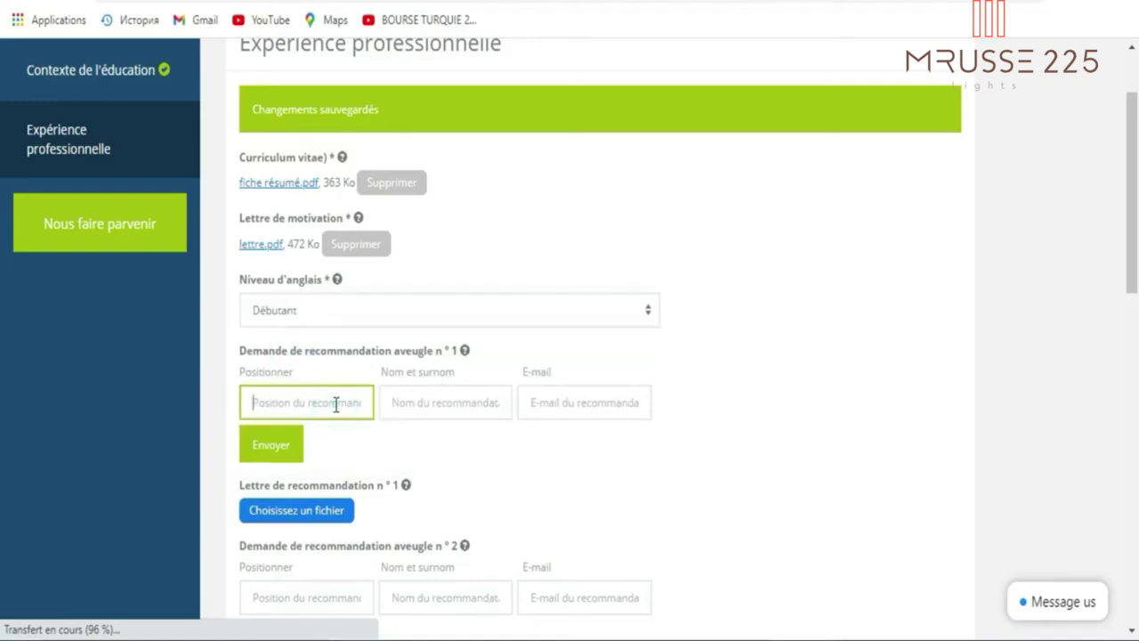
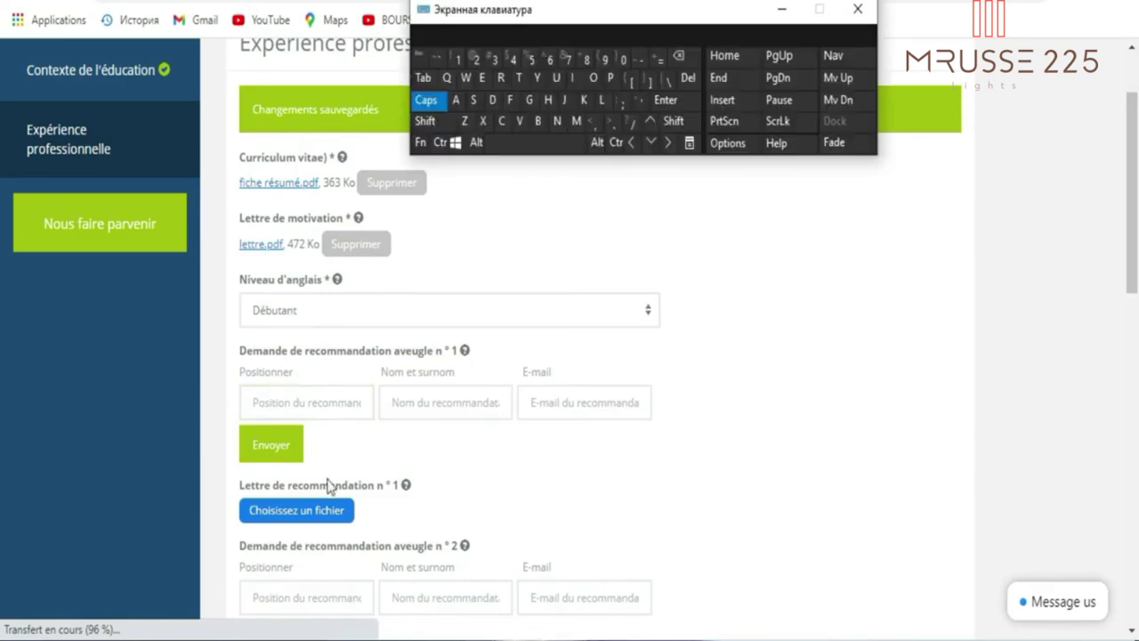
click(333, 405)
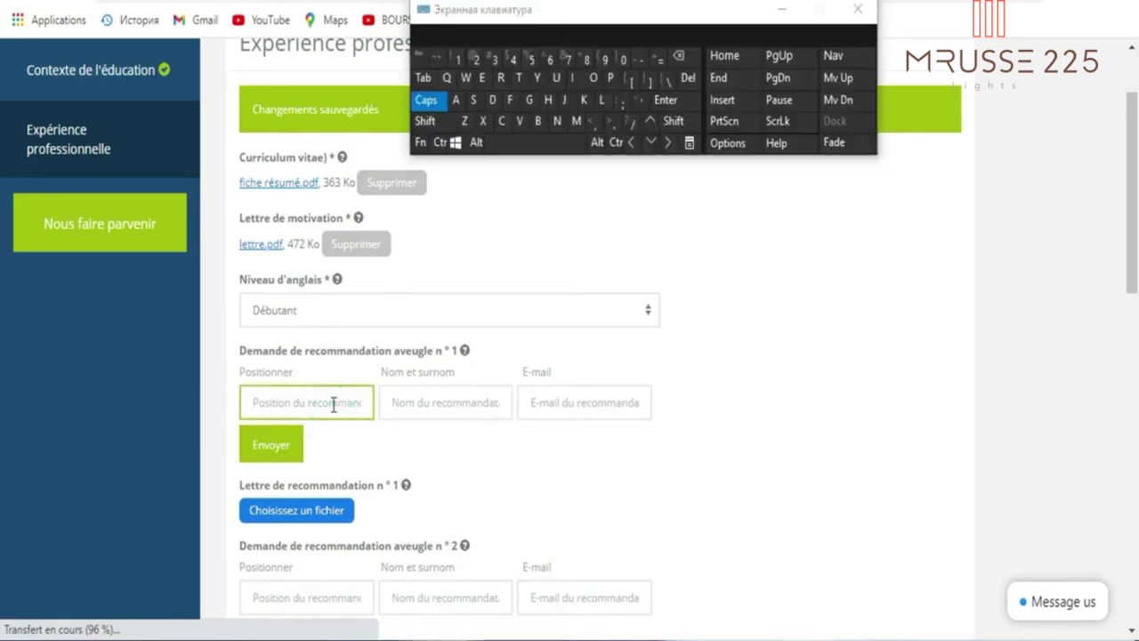
click(481, 78)
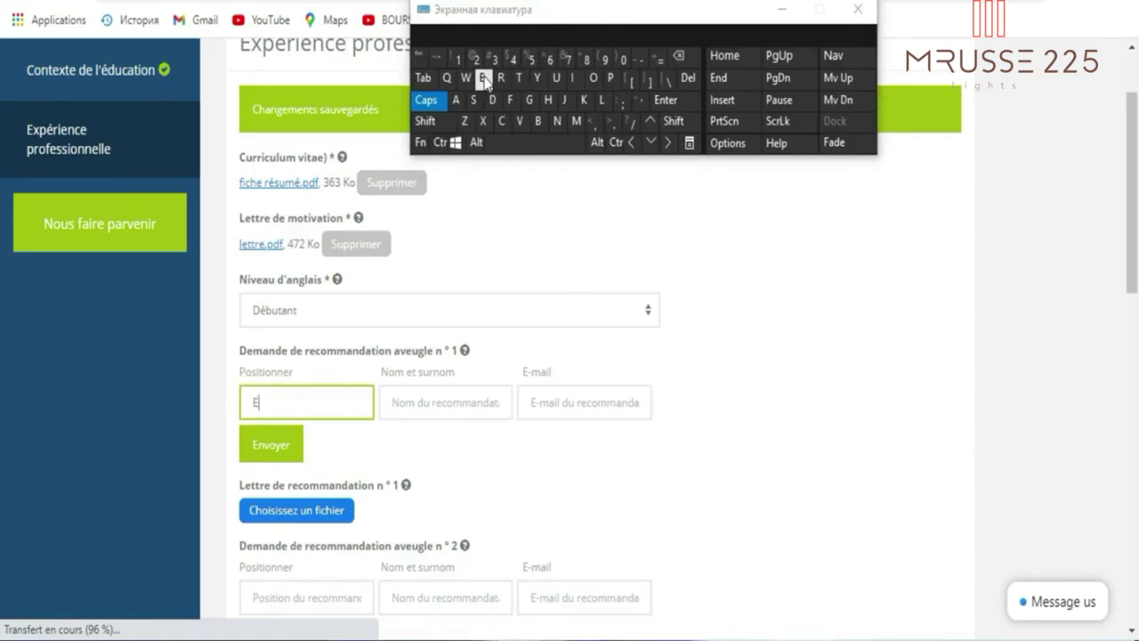
click(431, 101)
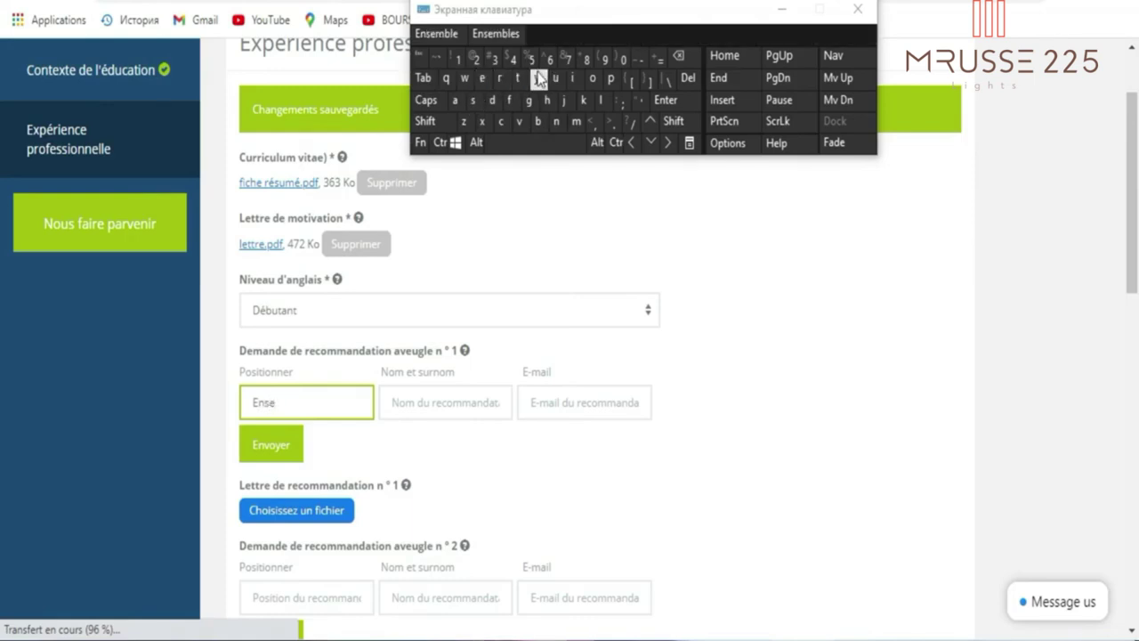
click(528, 99)
click(557, 121)
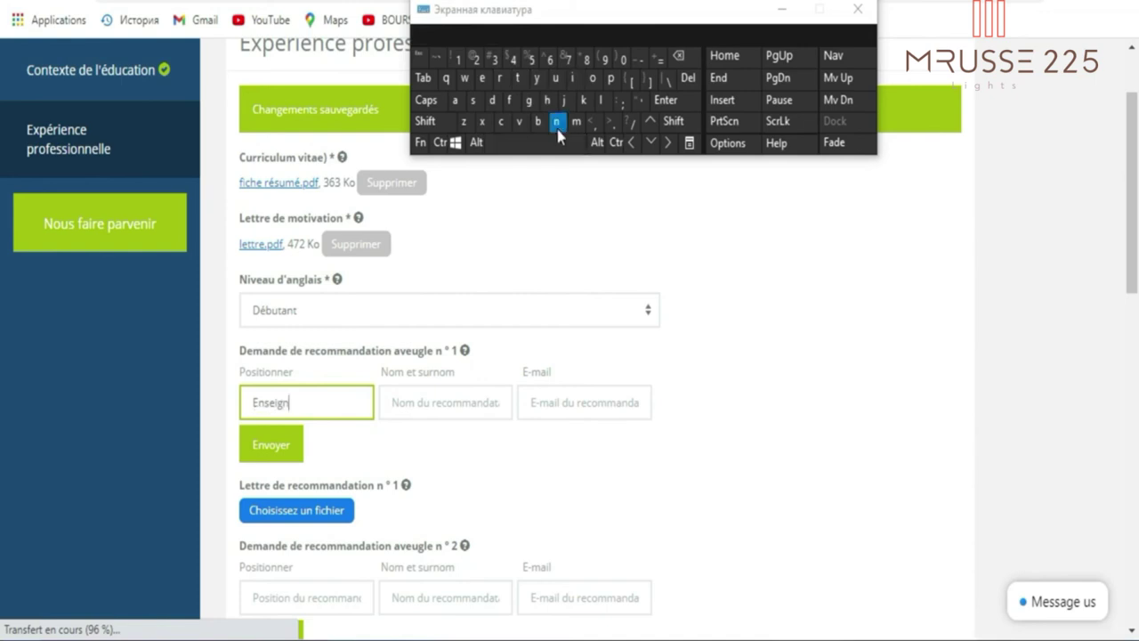
click(455, 101)
click(556, 121)
click(519, 80)
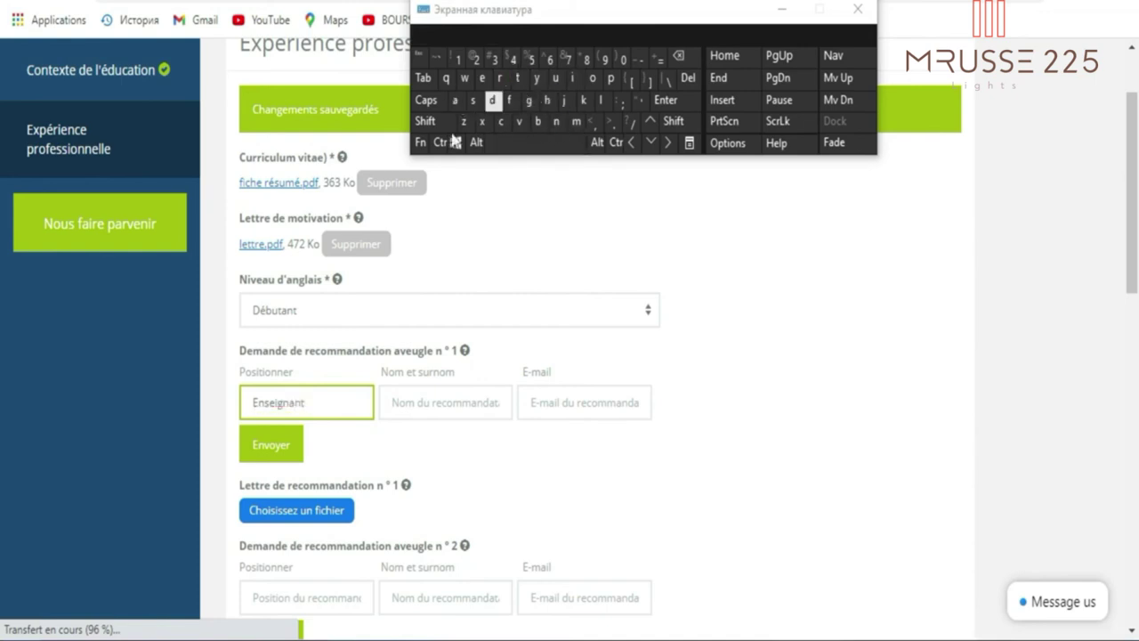
Enter the recommender's full name in blind recommendation request #1.
click(432, 401)
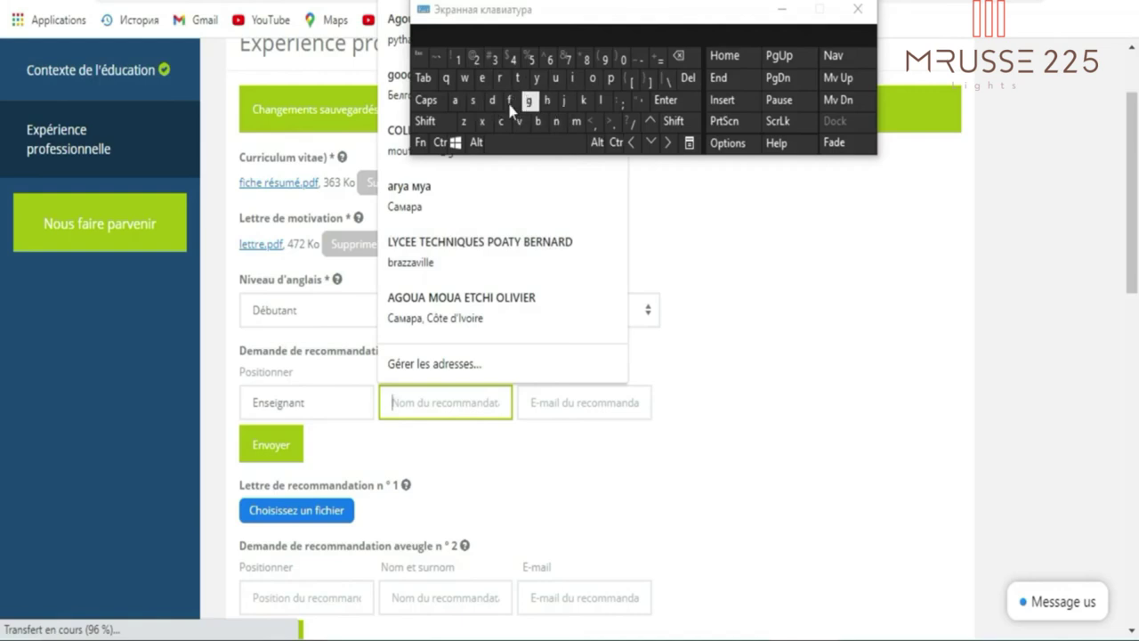
click(457, 103)
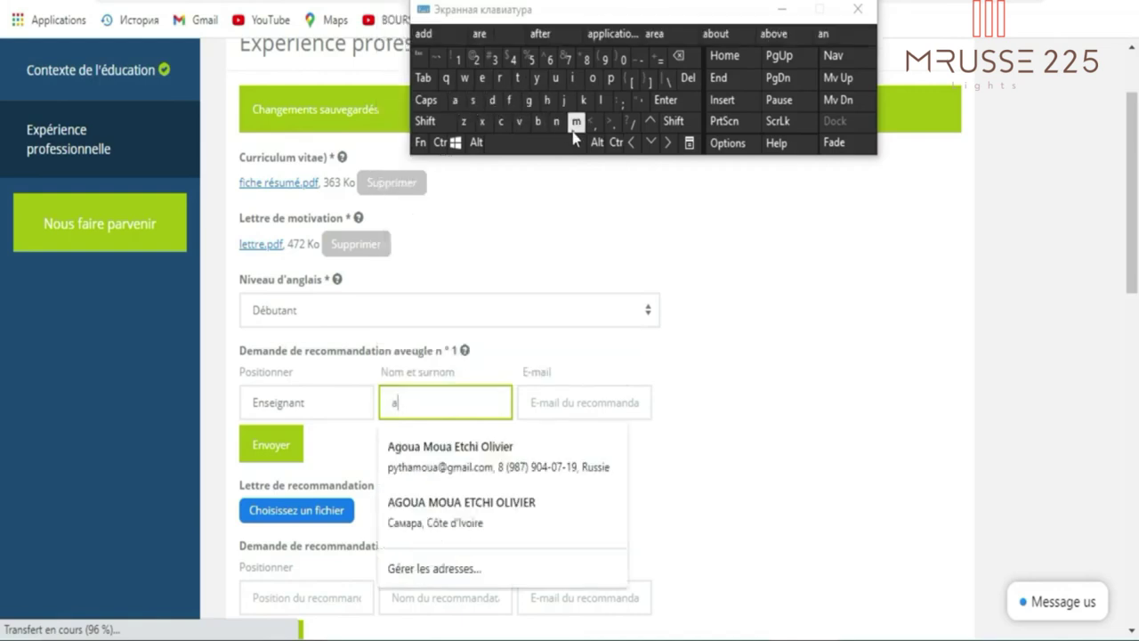
click(678, 55)
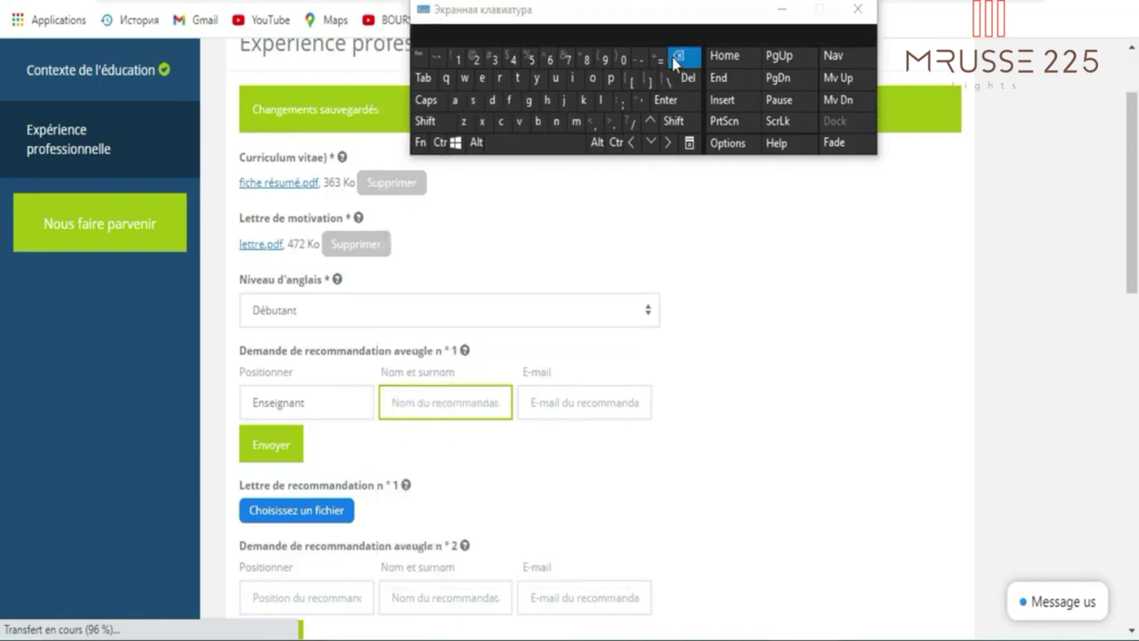
click(583, 101)
click(592, 79)
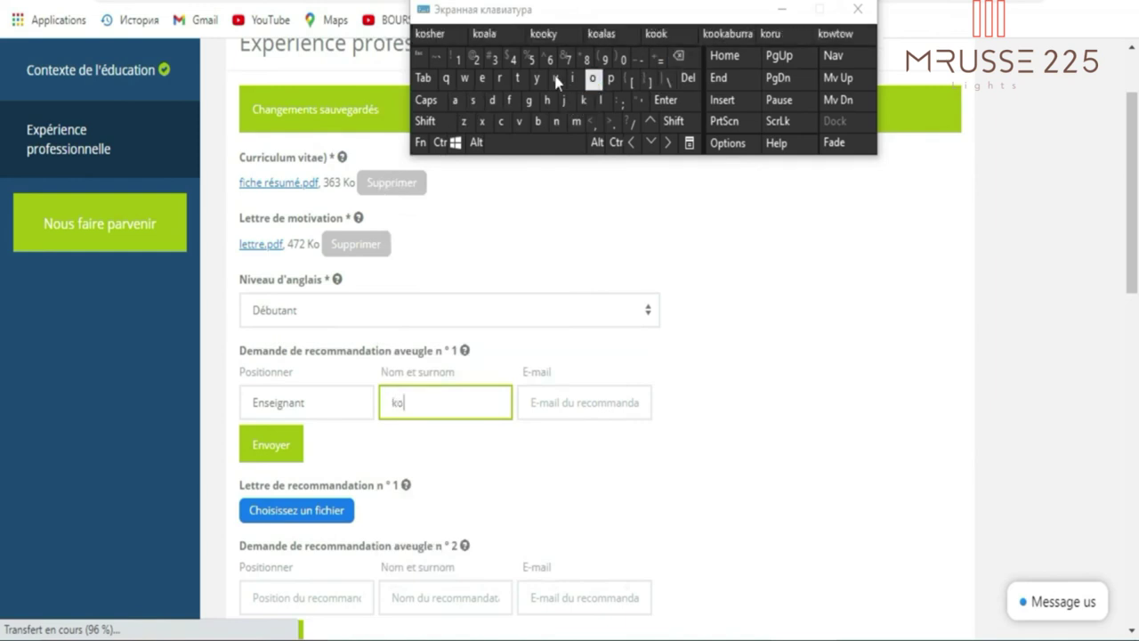
click(556, 79)
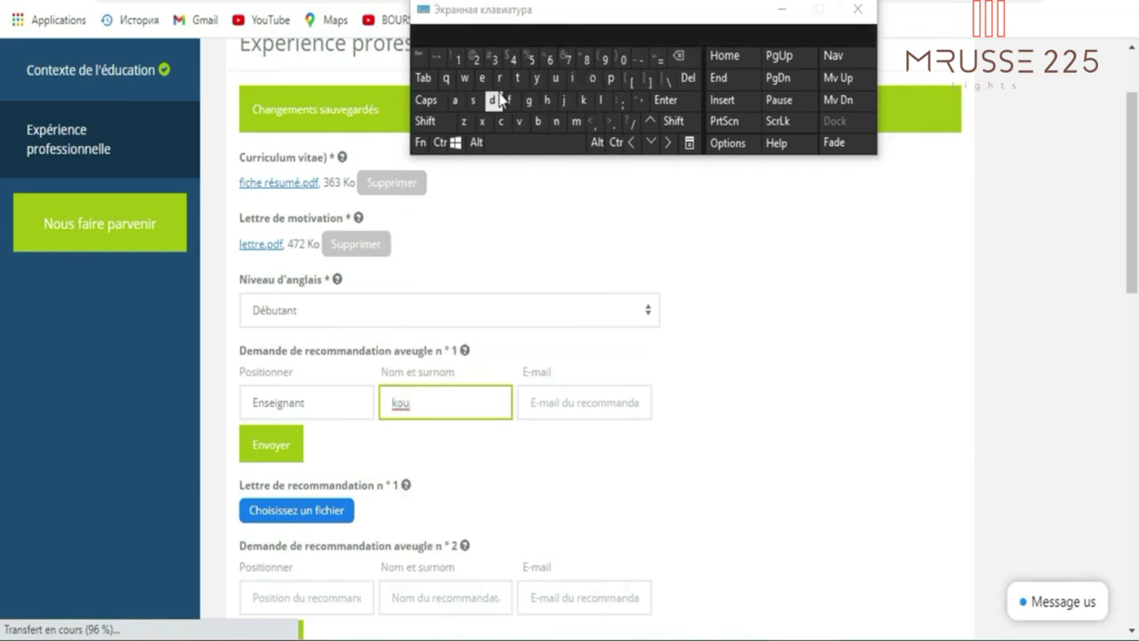
click(593, 79)
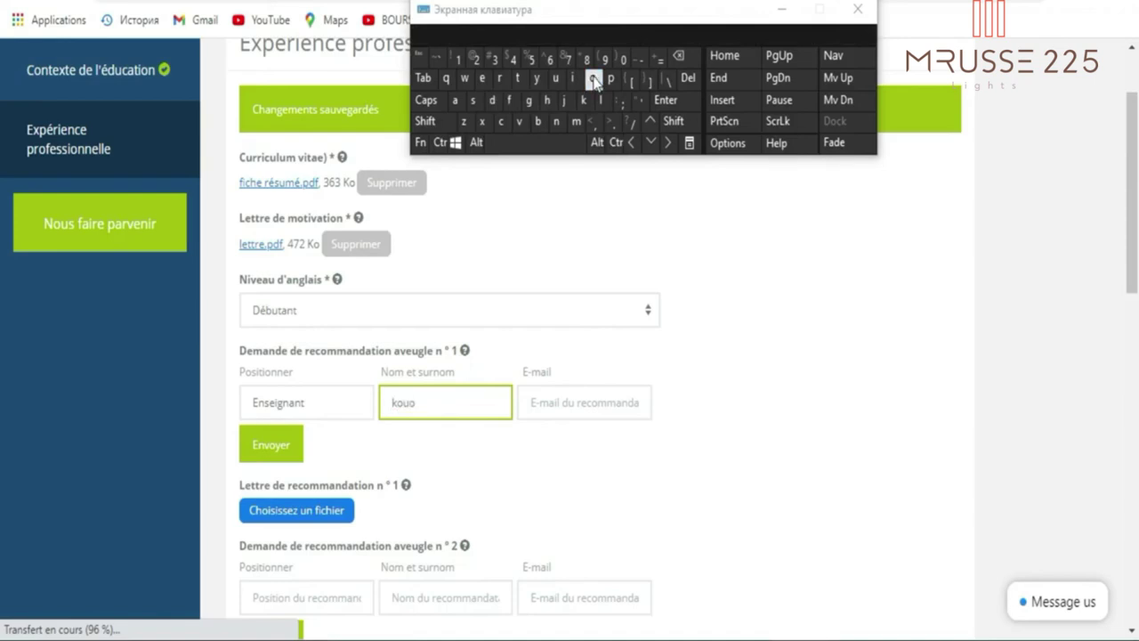
click(538, 142)
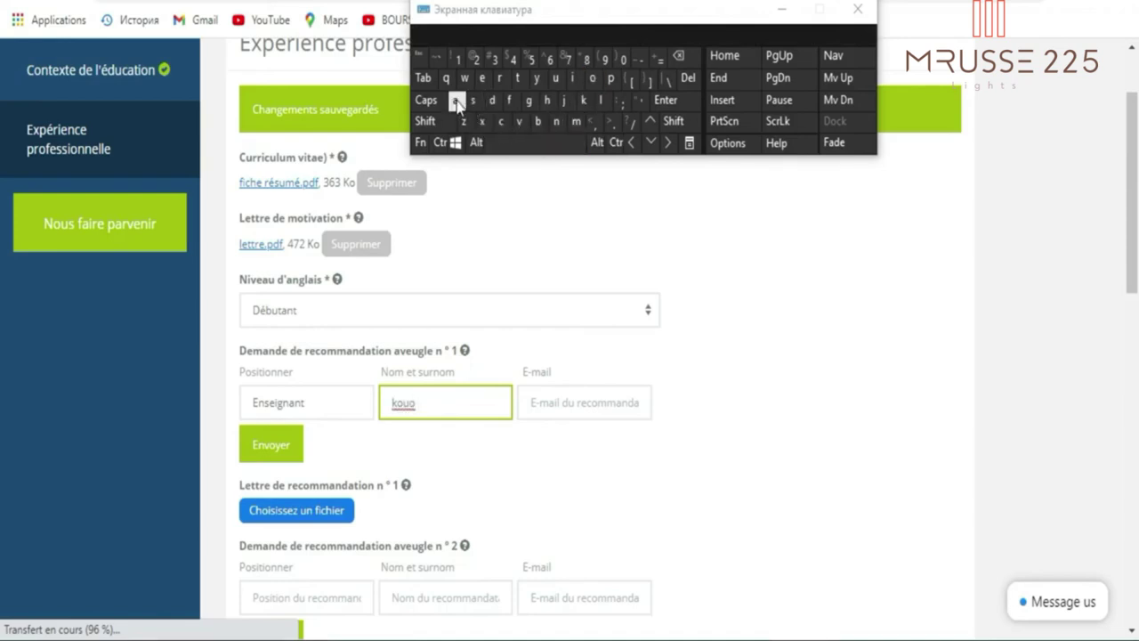
click(456, 100)
click(555, 122)
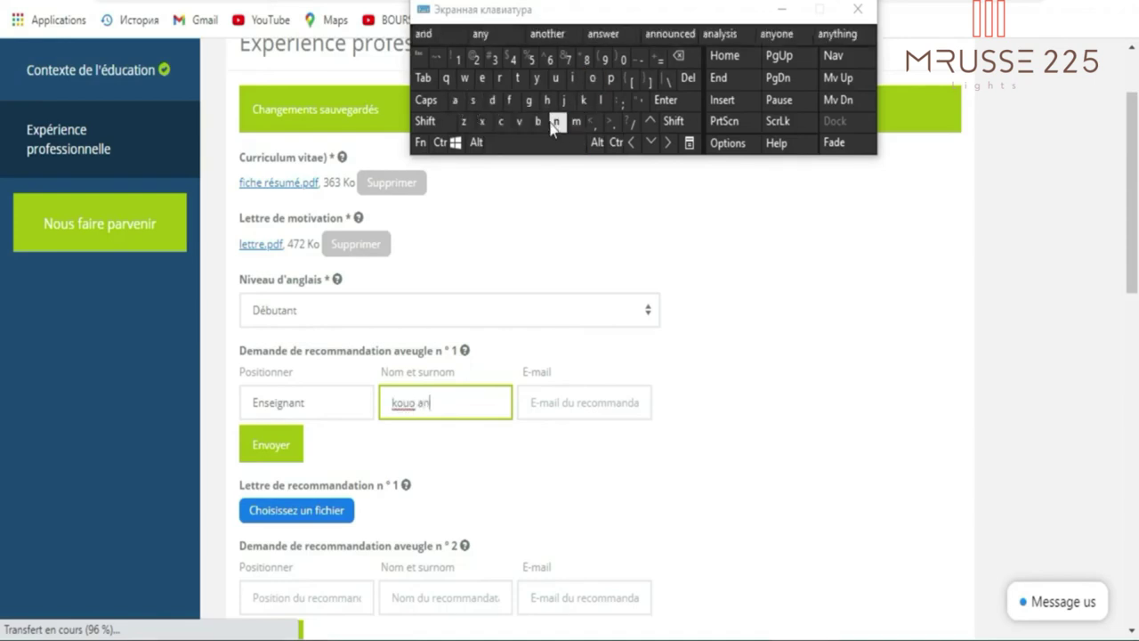
click(529, 101)
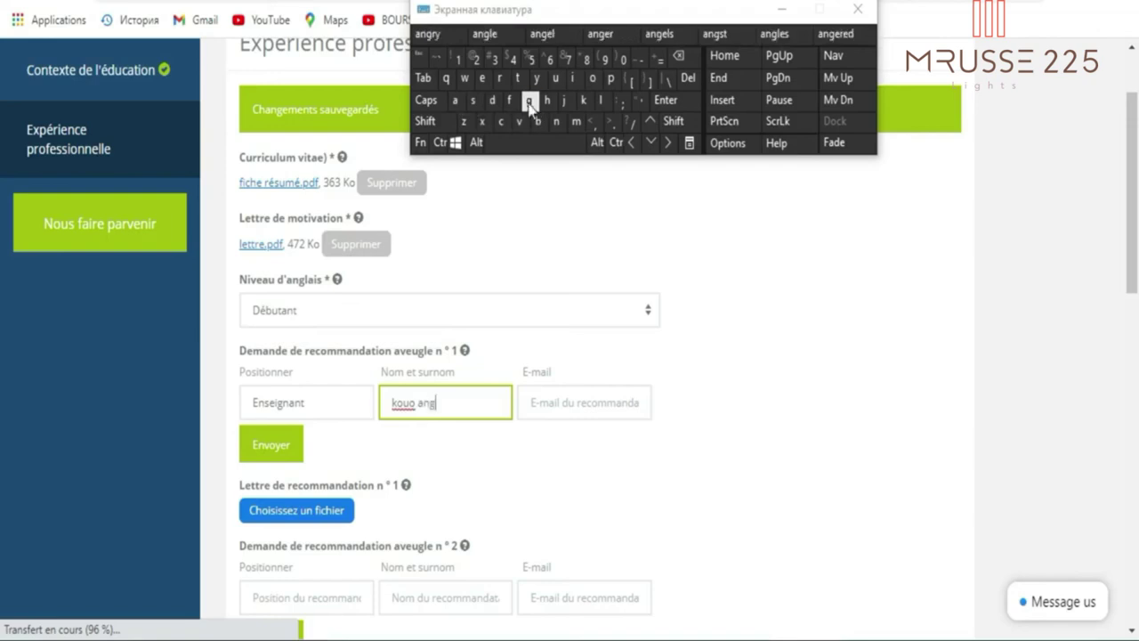
click(486, 82)
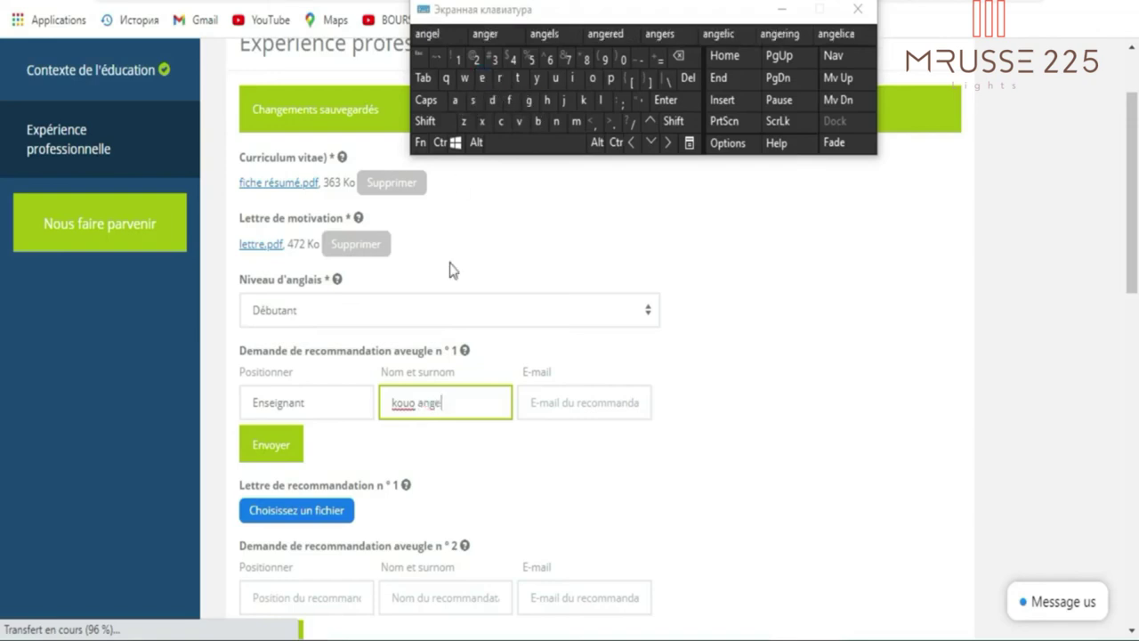
Fill in the recommender's e-mail in blind recommendation request #1 with a saved autofill address.
click(534, 404)
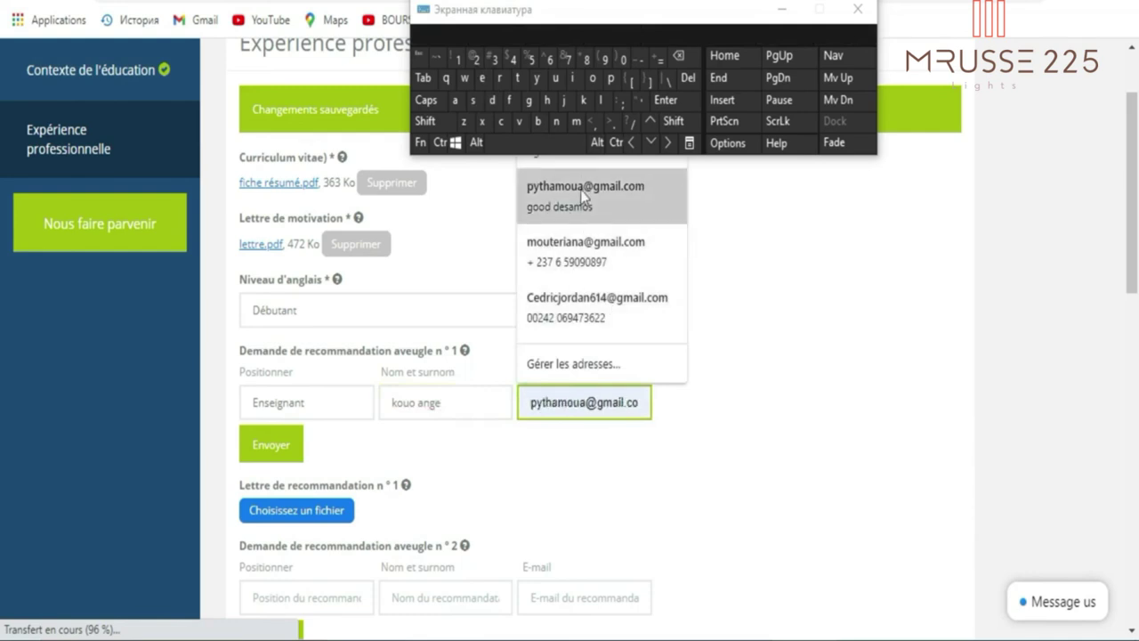
click(568, 318)
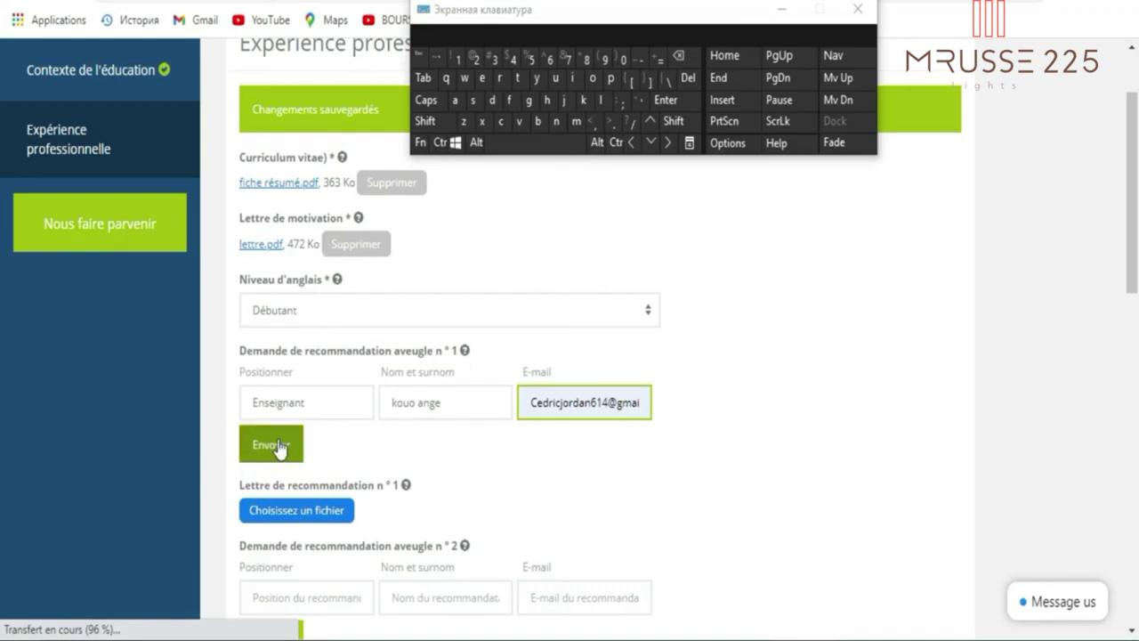
click(3, 265)
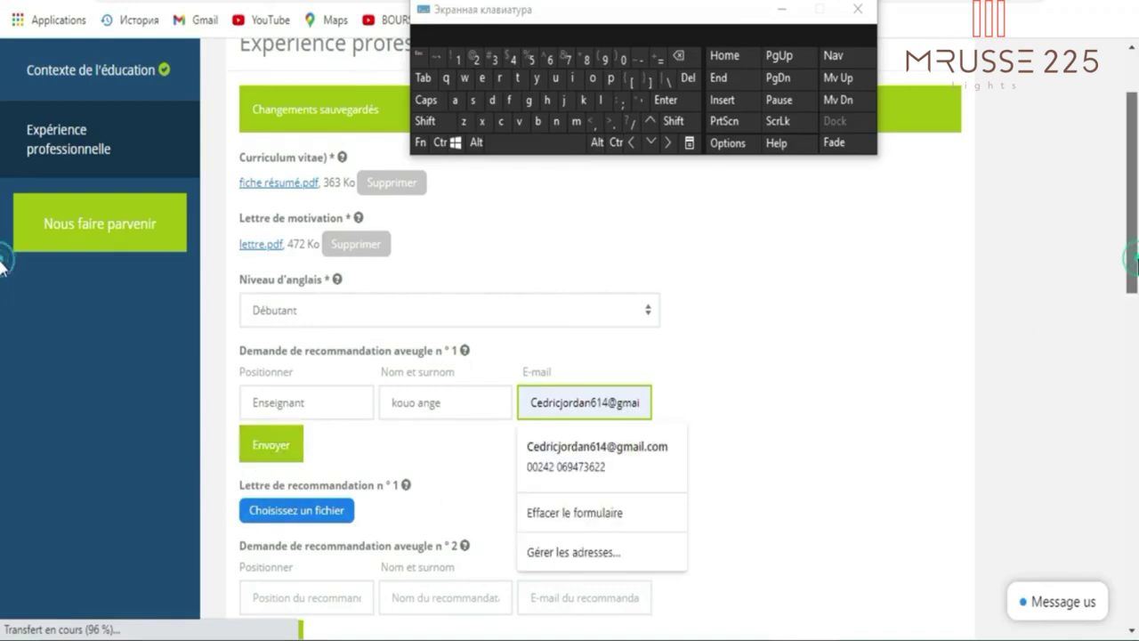
Upload the local file LETTRE DE RECOMMANDATION.pdf from drive D: as recommendation letter #1.
scroll(3, 285, down, 2)
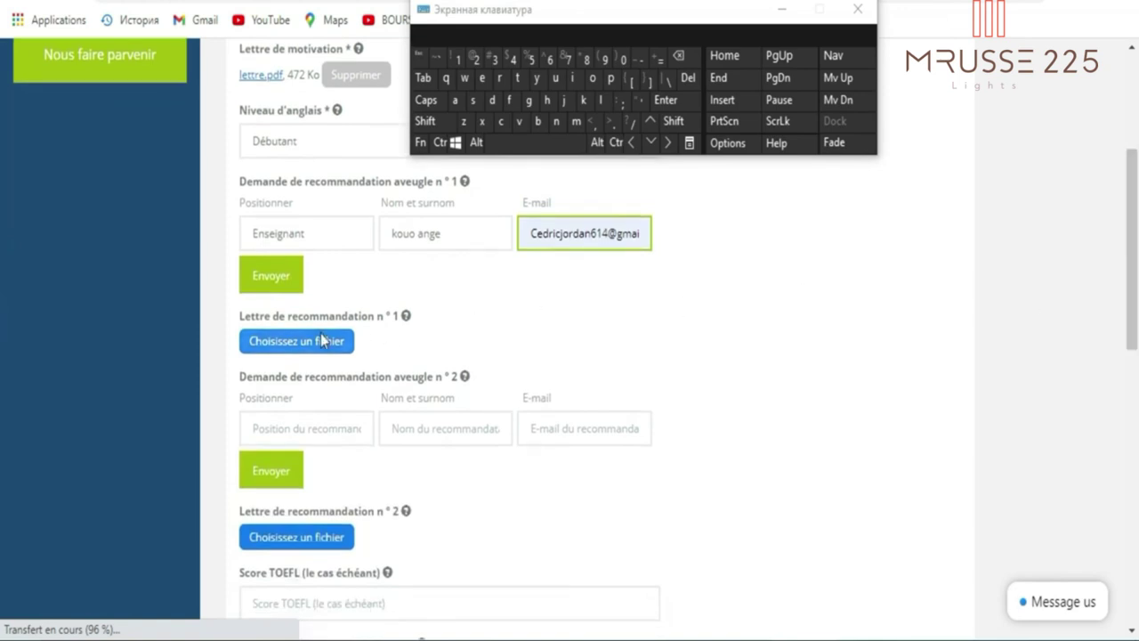
click(321, 345)
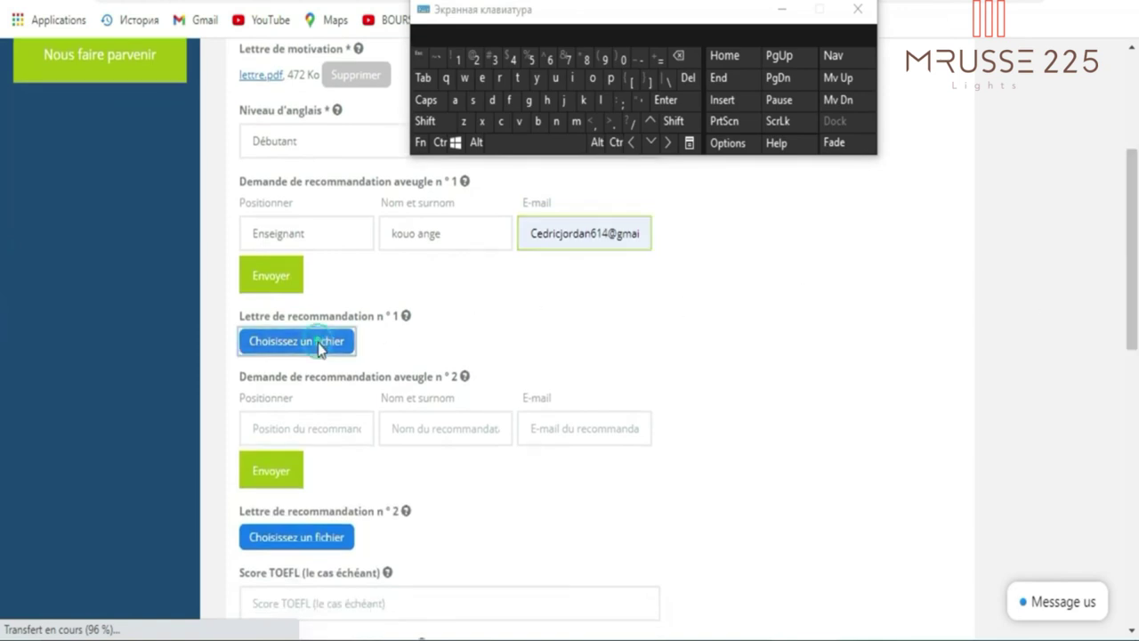
click(617, 393)
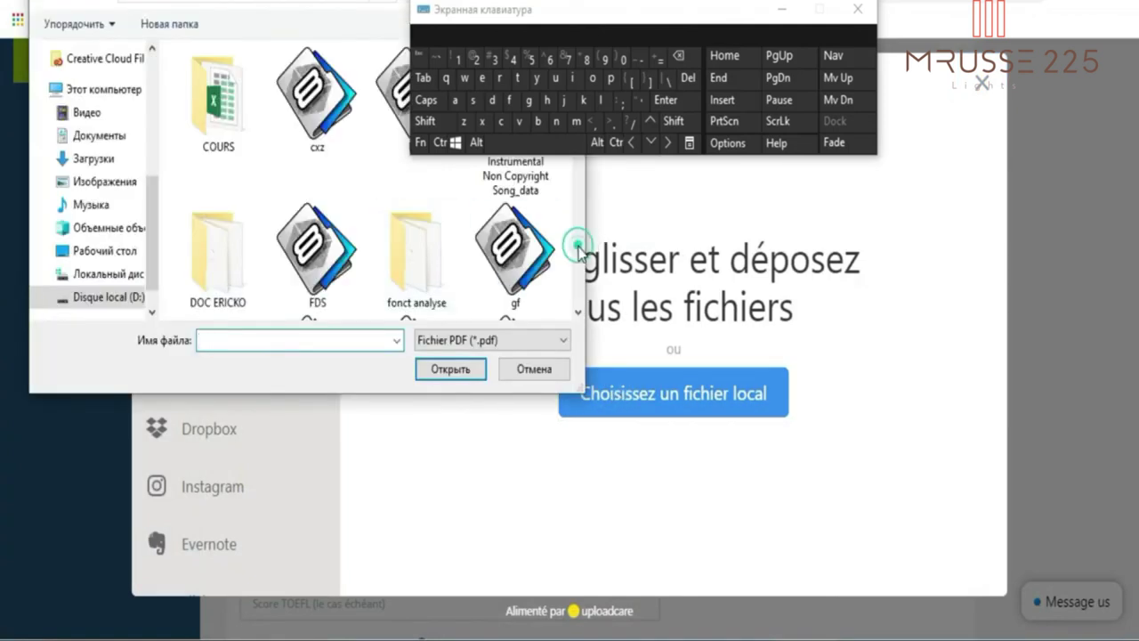
click(578, 246)
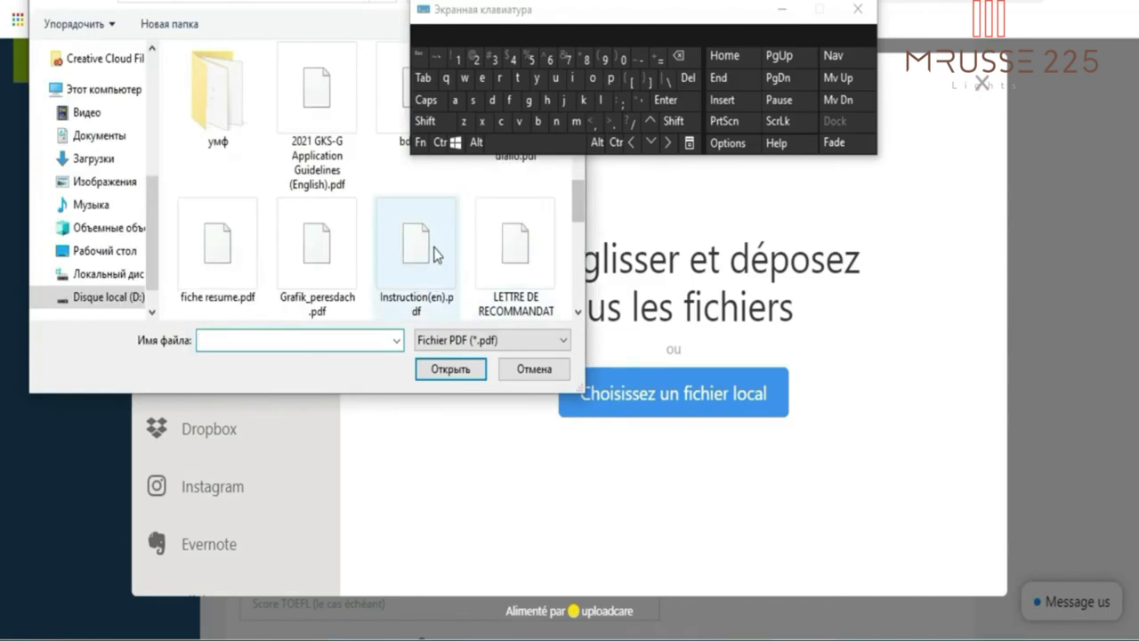
double_click(534, 258)
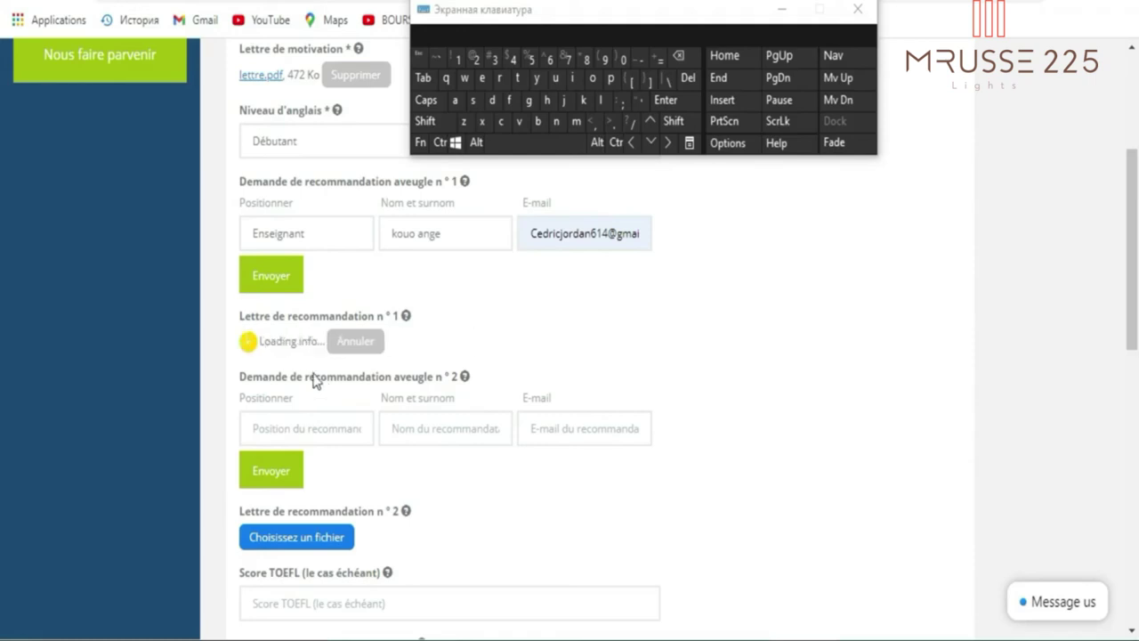
Send blind recommendation request #1 to the recommender and check the entry in the professional background form.
click(264, 287)
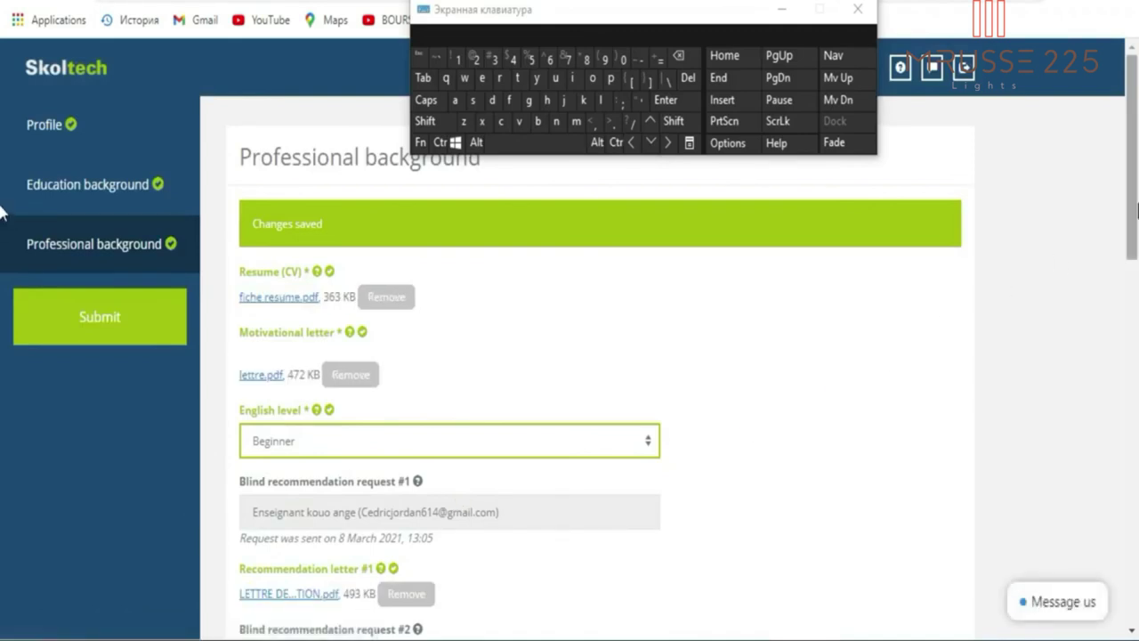
scroll(2, 211, down, 3)
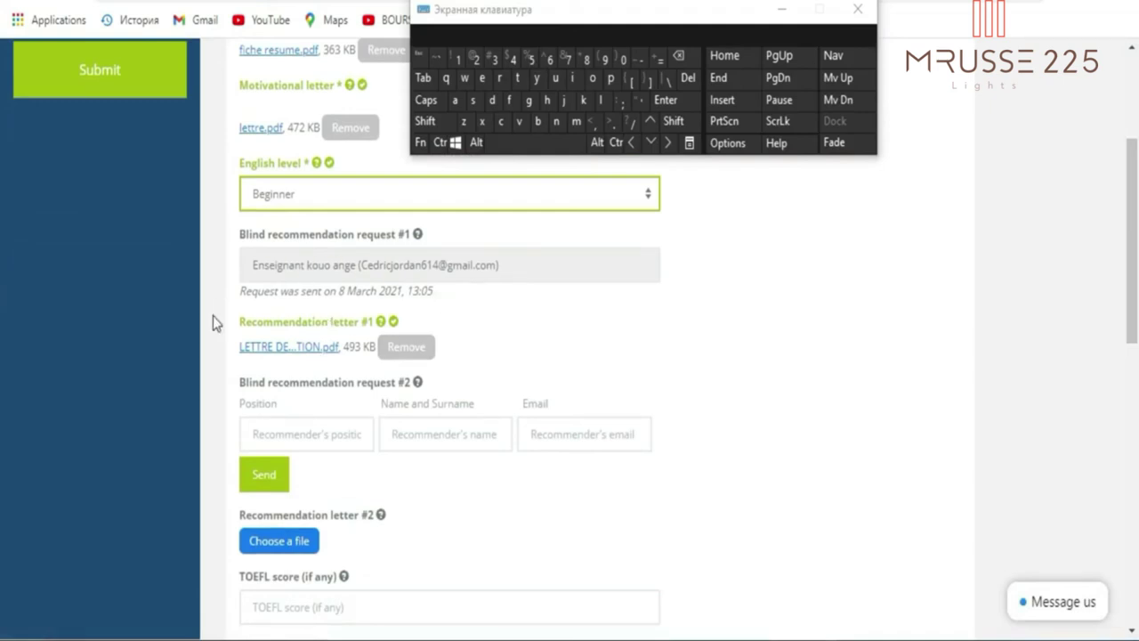
Enter docteur as the recommender's position in blind recommendation request #2.
click(300, 436)
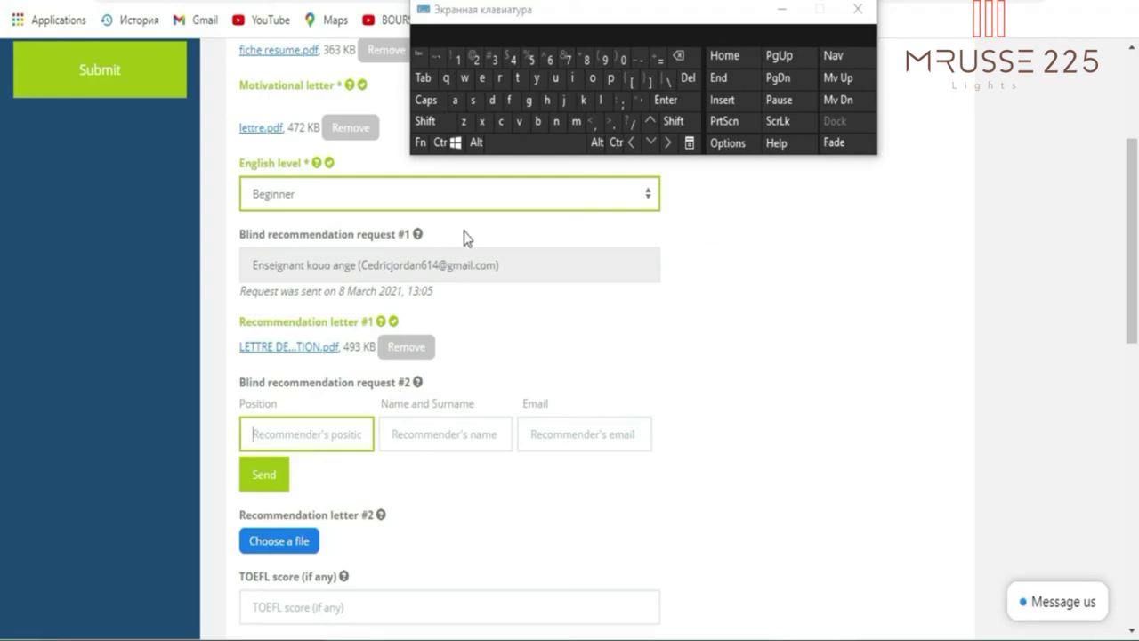
click(494, 100)
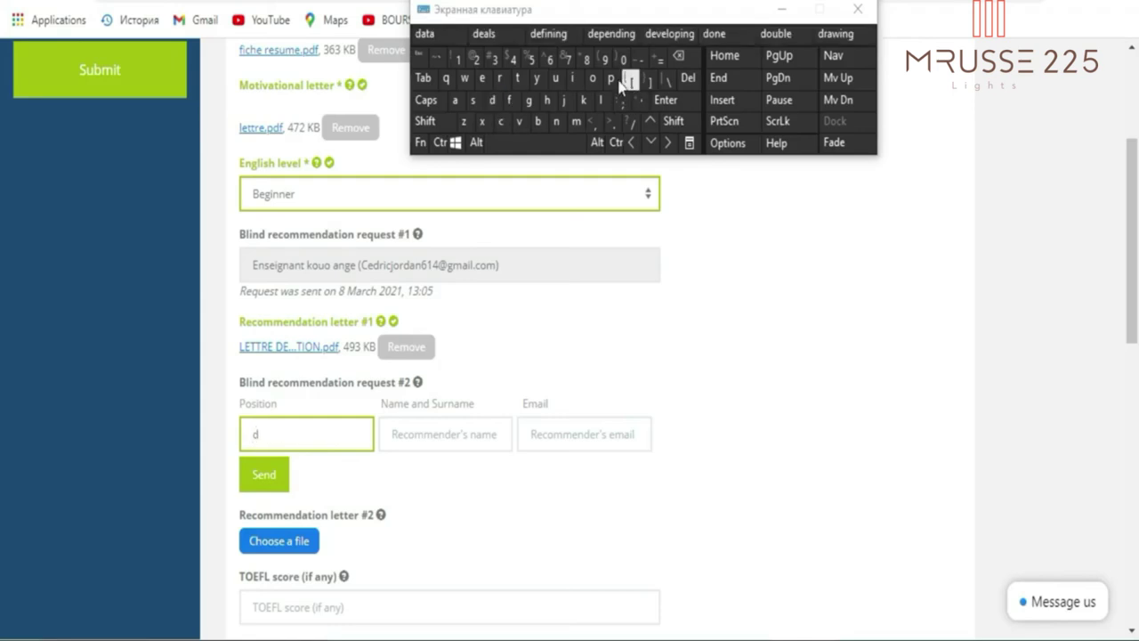
click(591, 78)
click(501, 121)
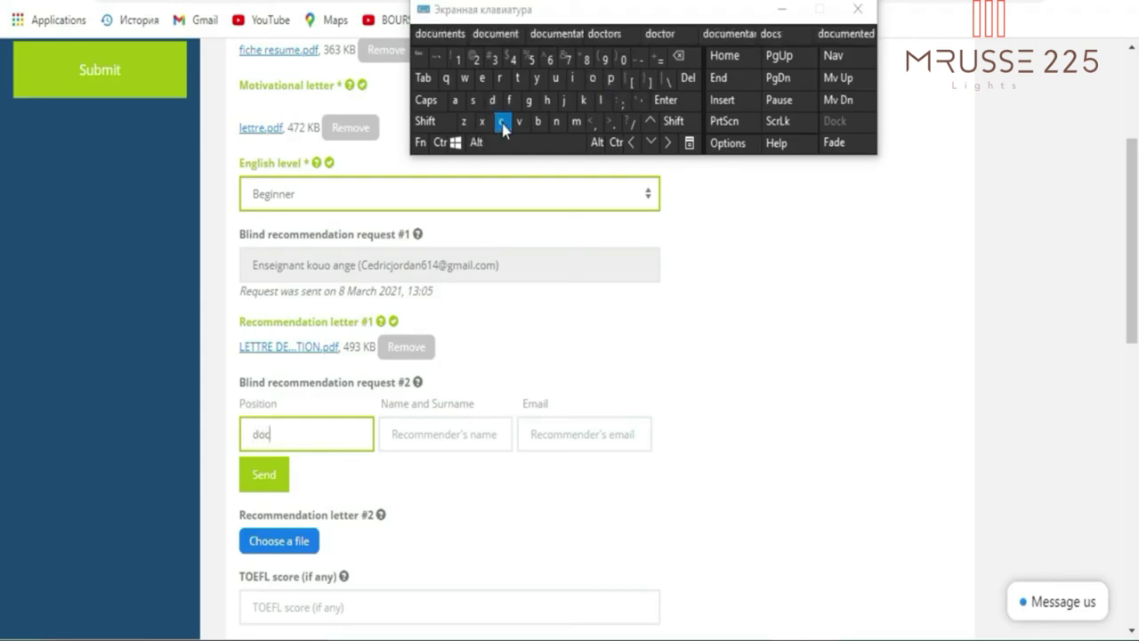
click(518, 78)
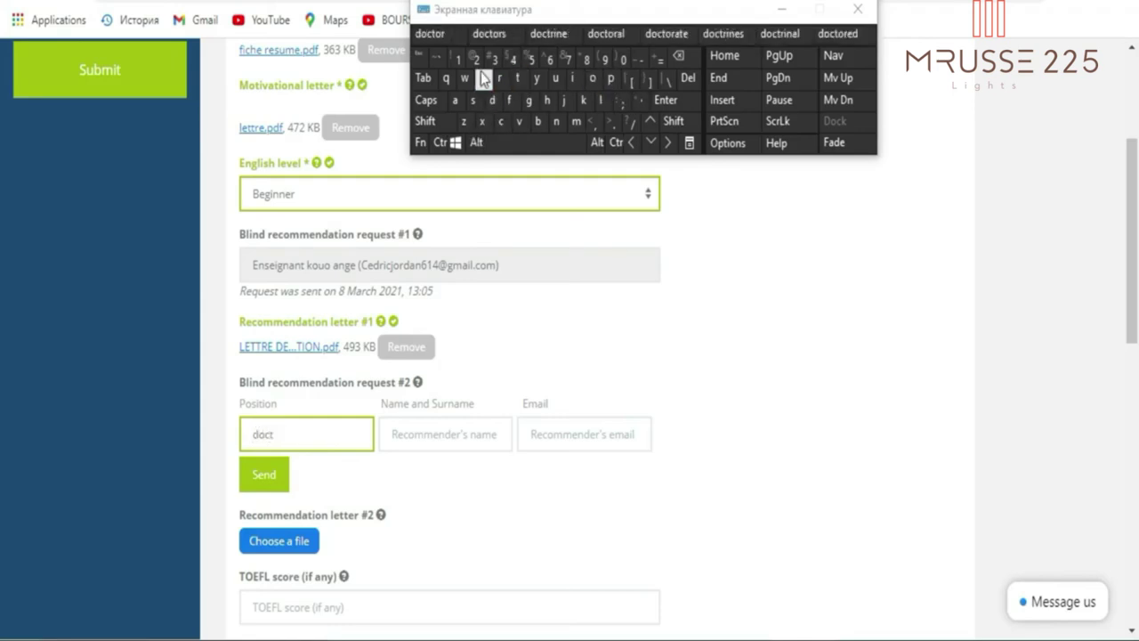
click(482, 78)
click(555, 78)
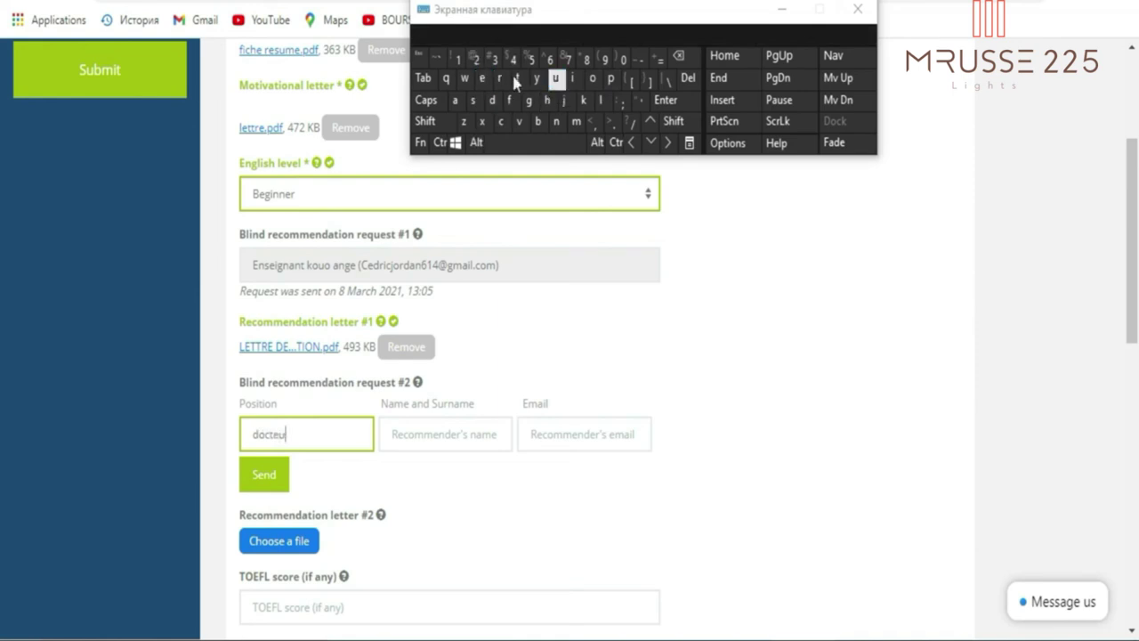
click(499, 78)
Enter the second recommender's full name in blind recommendation request #2.
click(469, 428)
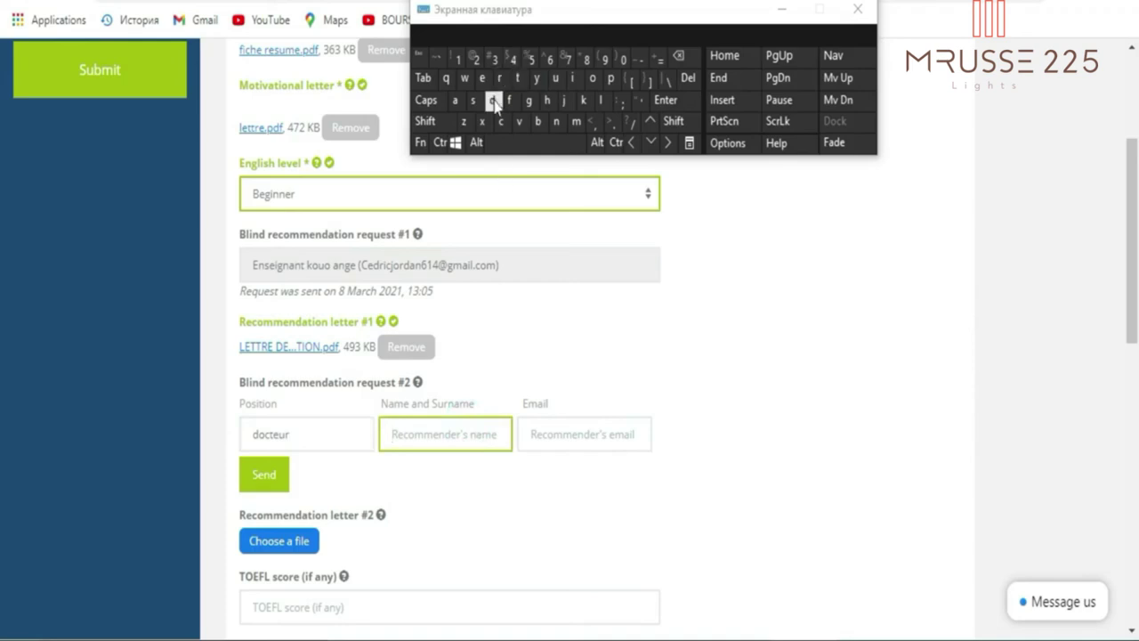
click(565, 99)
click(572, 79)
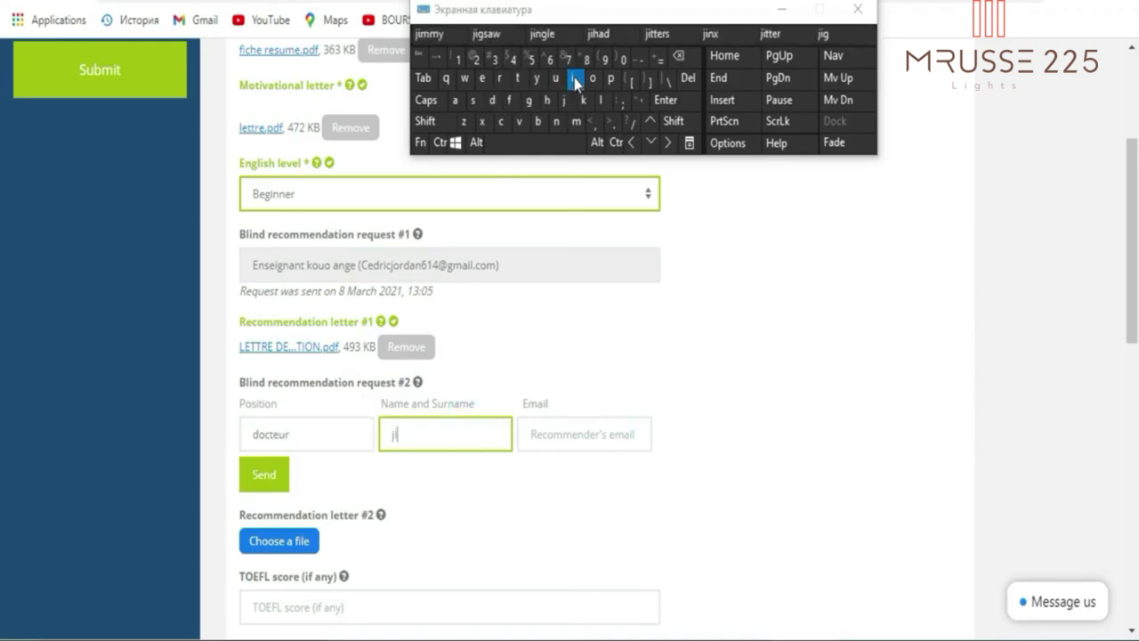
click(501, 121)
click(583, 101)
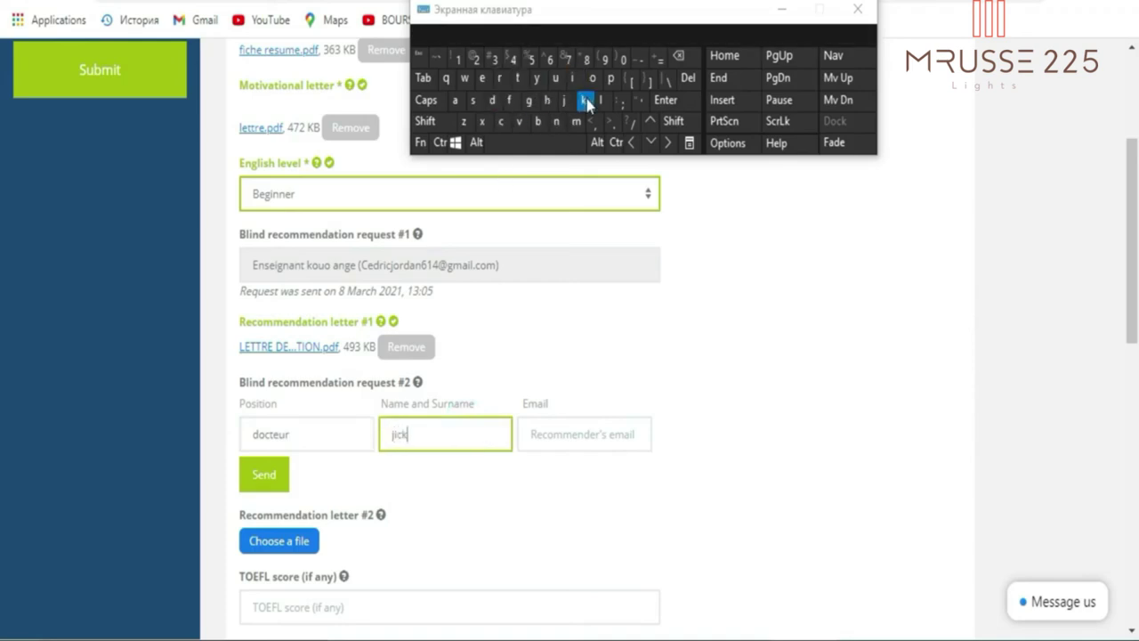
click(574, 144)
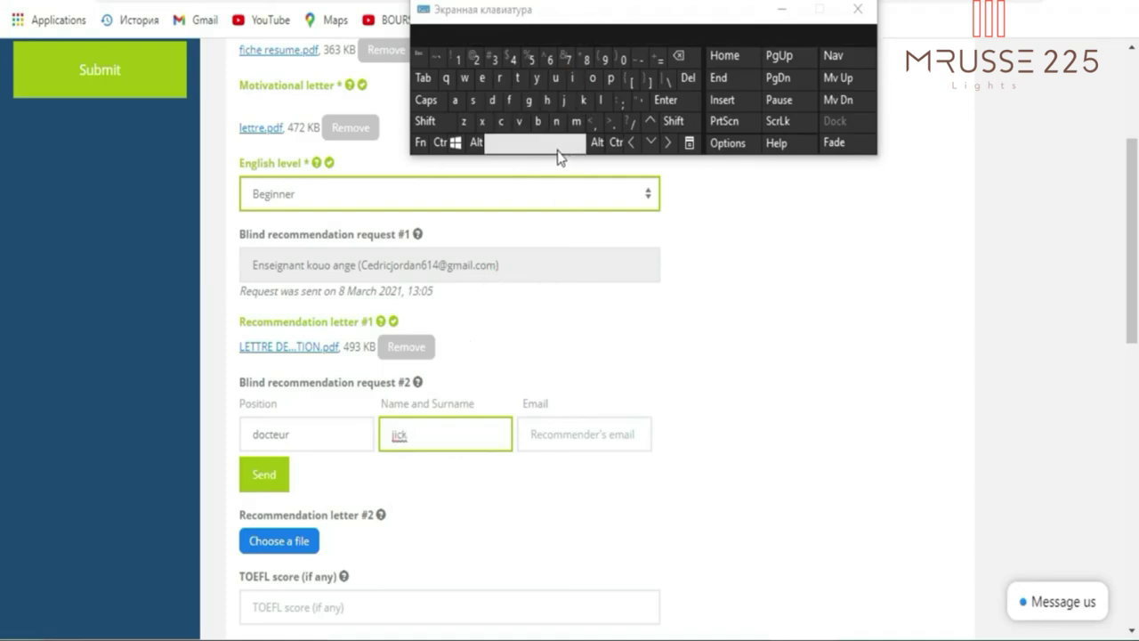
click(576, 122)
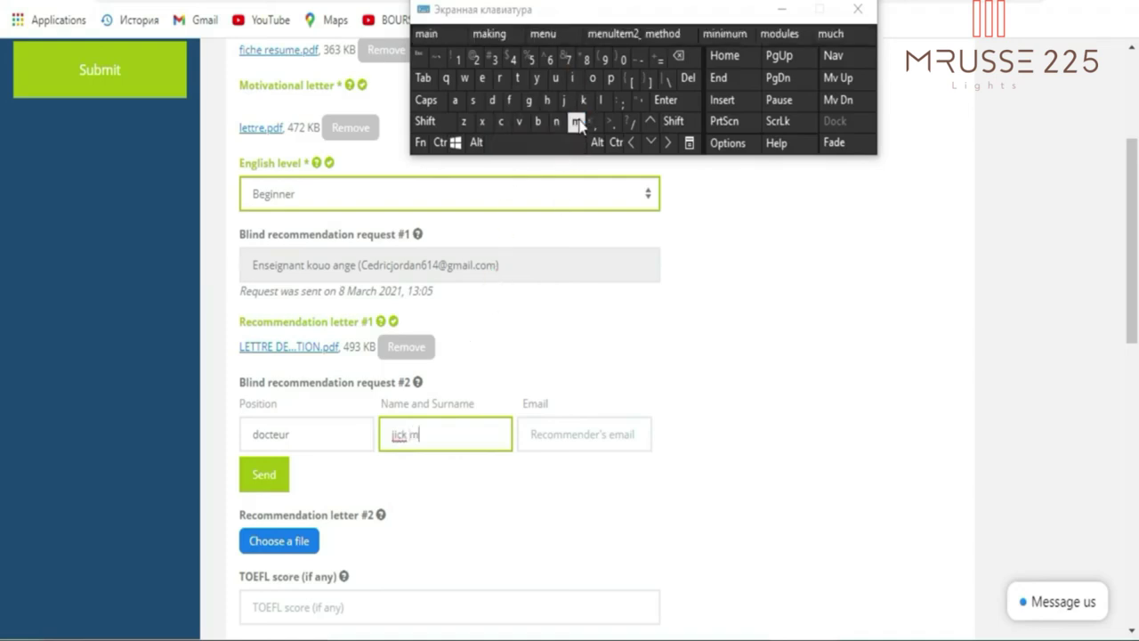
click(455, 101)
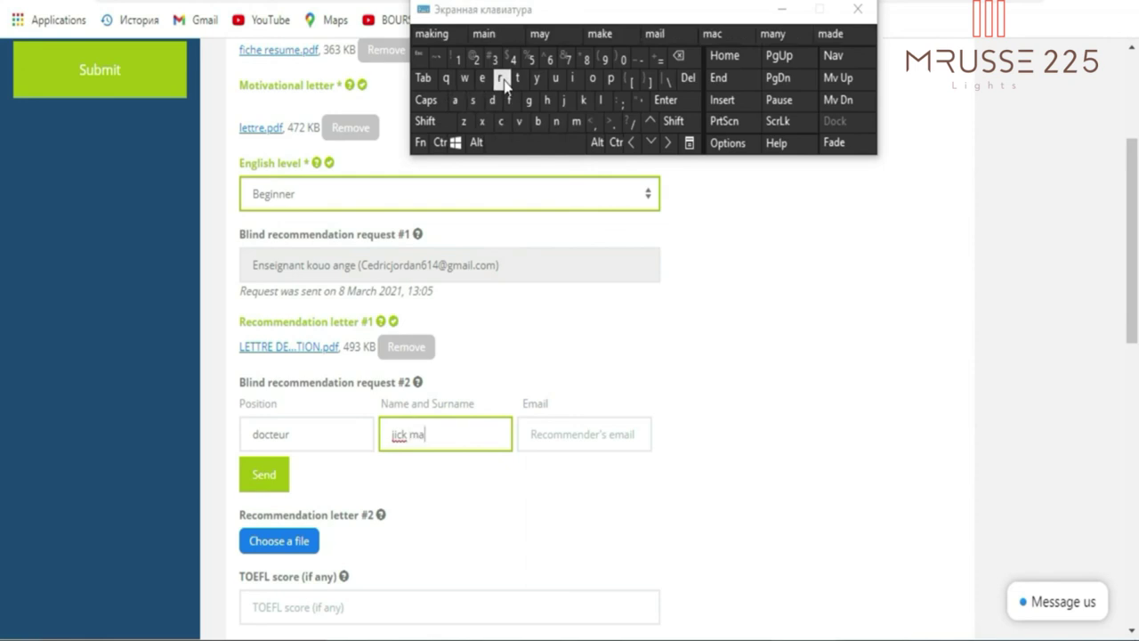
click(502, 80)
click(503, 123)
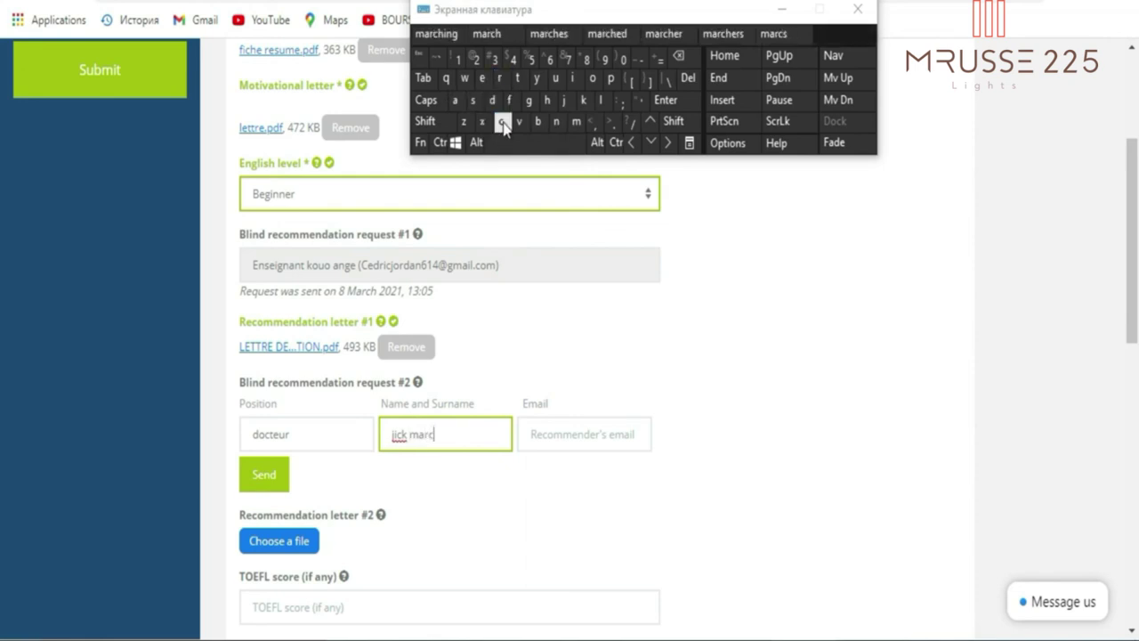
Fill in the second recommender's e-mail with a saved autofill address and send blind recommendation request #2.
click(565, 433)
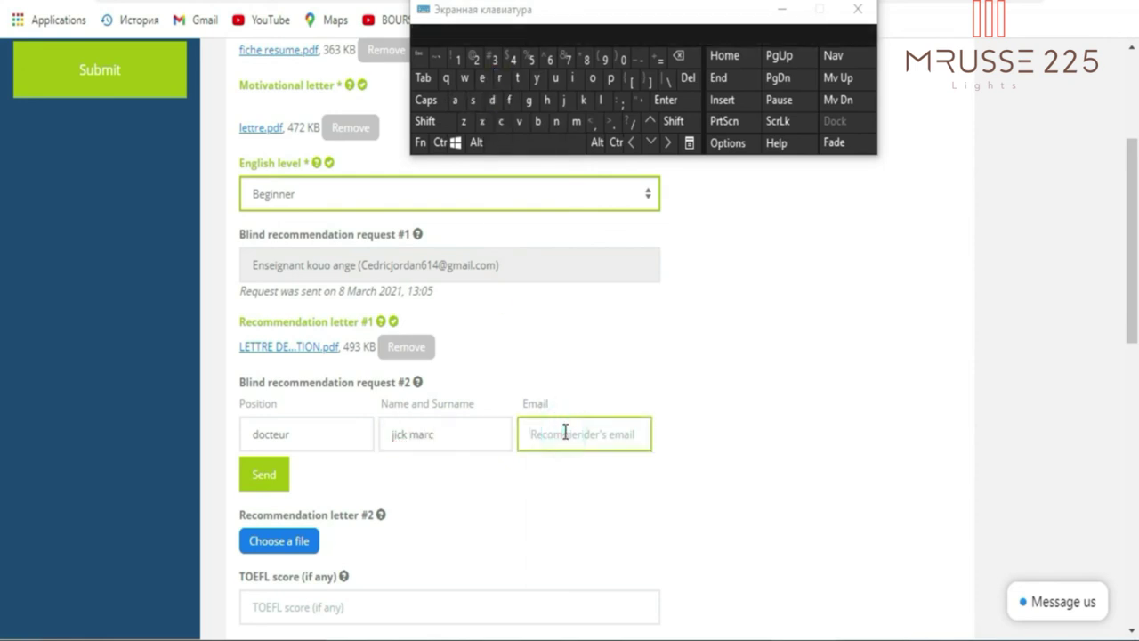
click(580, 436)
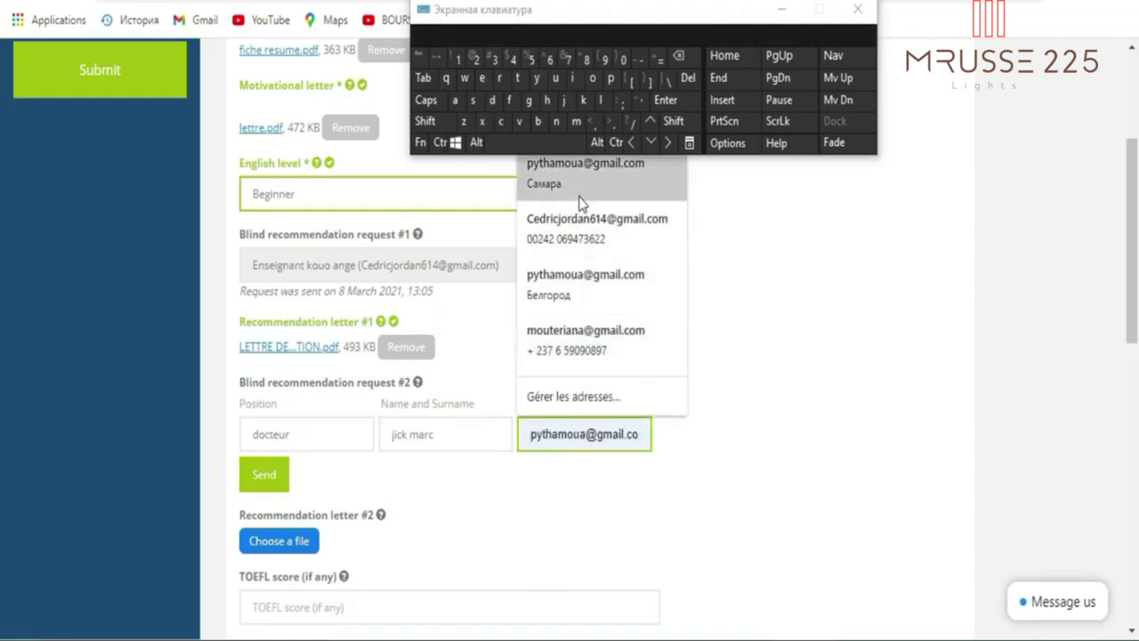
click(565, 279)
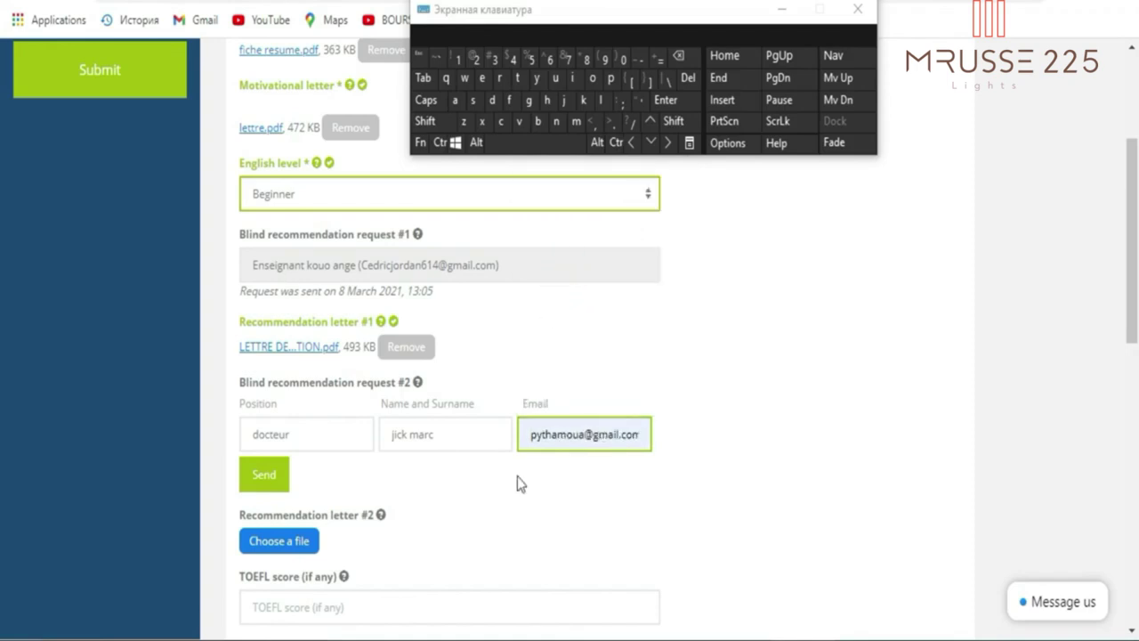
click(276, 489)
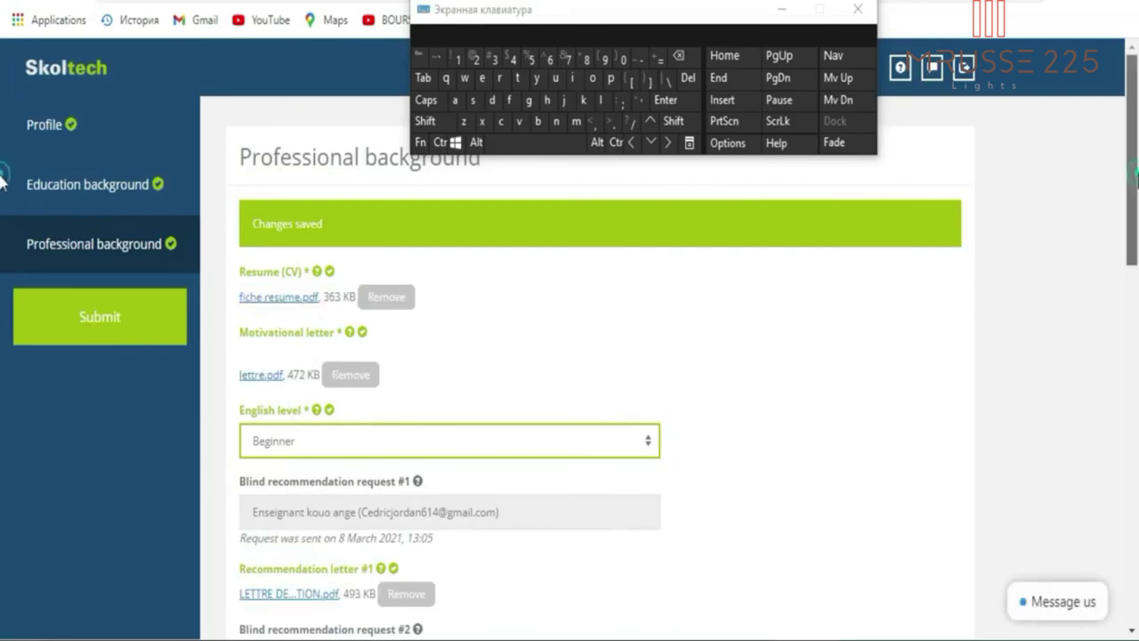
Upload the local file LETTRE DE RECOMMANDATION.pdf as recommendation letter #2.
scroll(798, 282, down, 4)
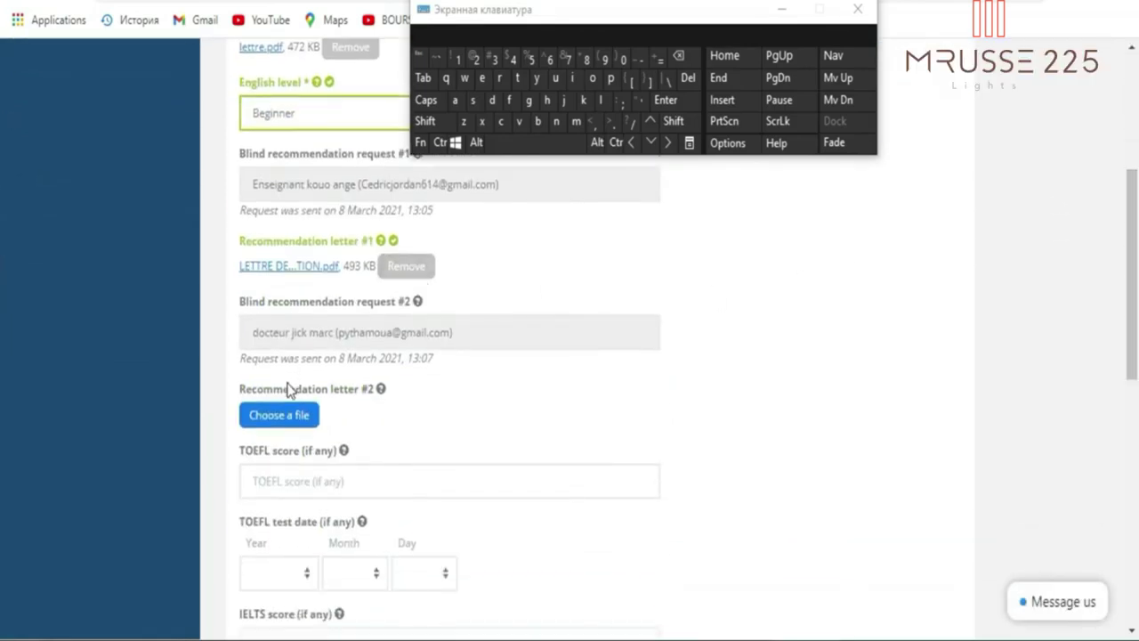
click(285, 420)
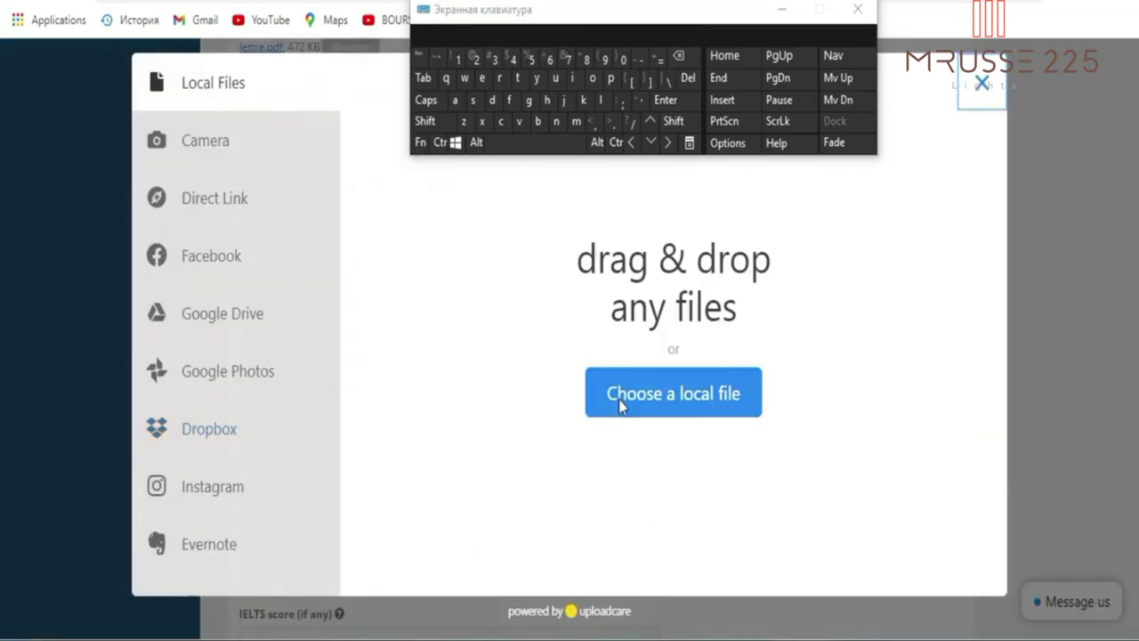
click(621, 406)
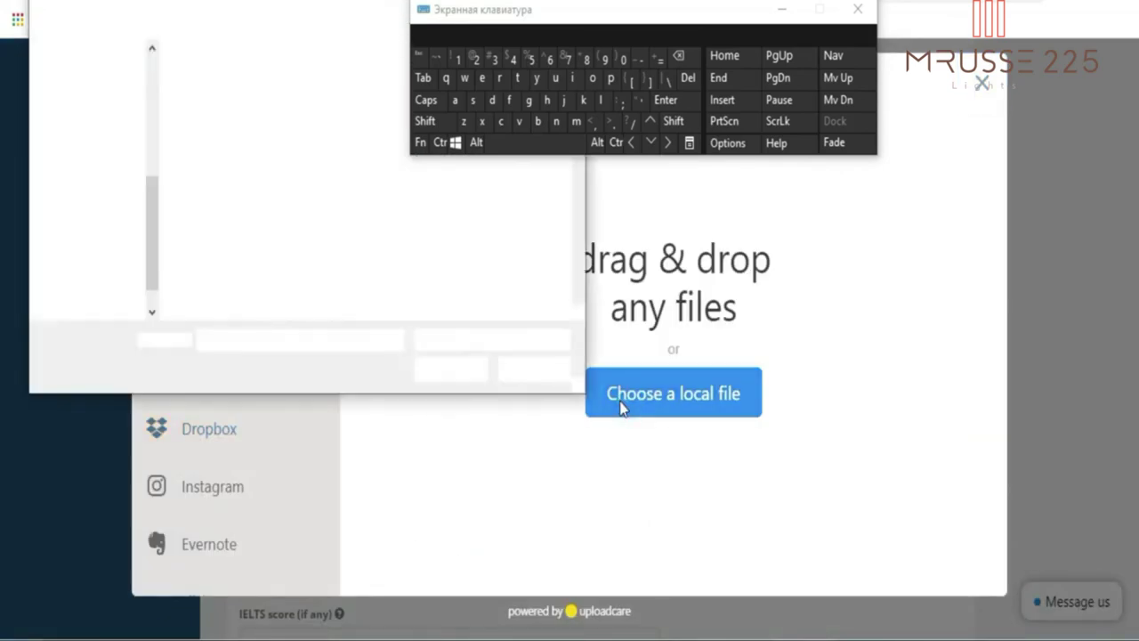
click(578, 261)
click(578, 260)
click(579, 260)
click(578, 261)
double_click(516, 245)
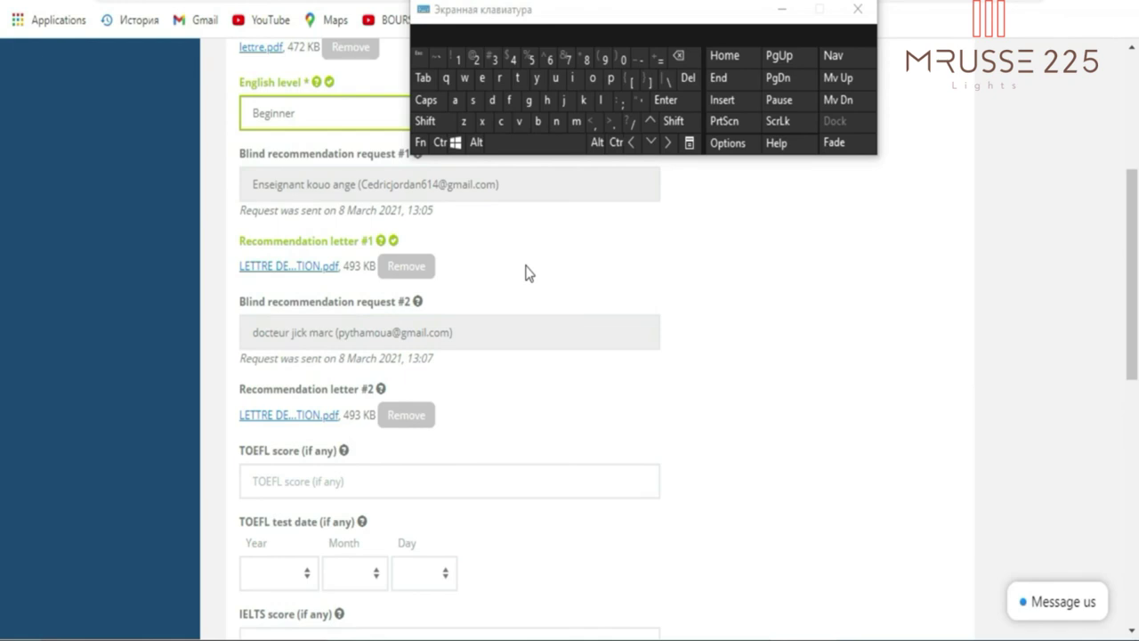
Minimize the on-screen keyboard and save the professional background form, leaving the optional test scores, certificates and comments empty.
drag(1128, 248, 1124, 354)
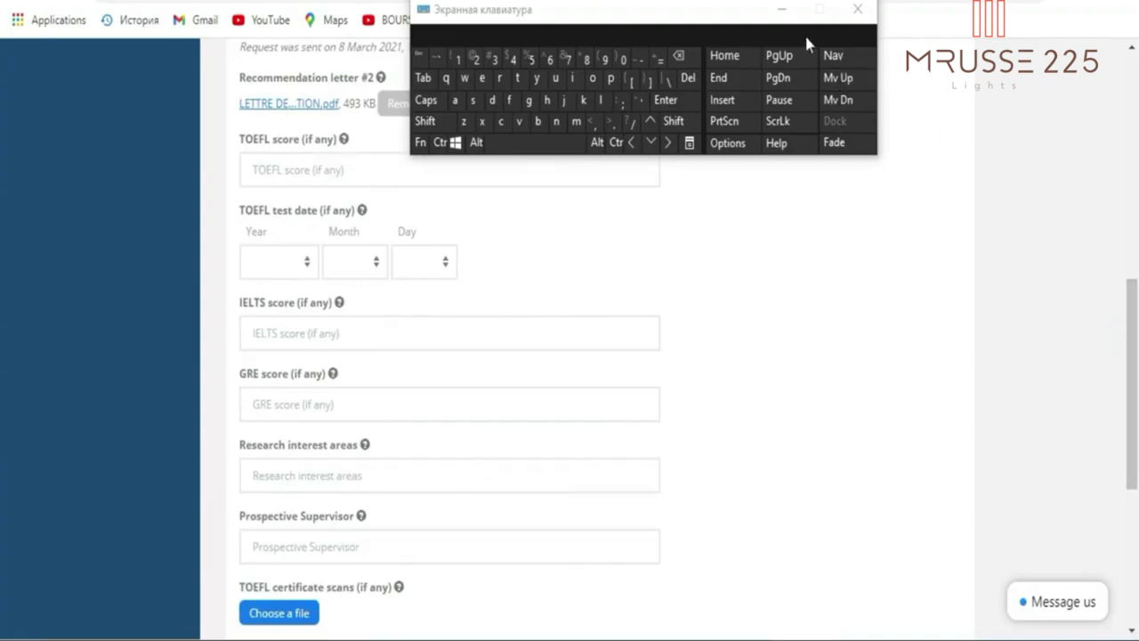
click(780, 15)
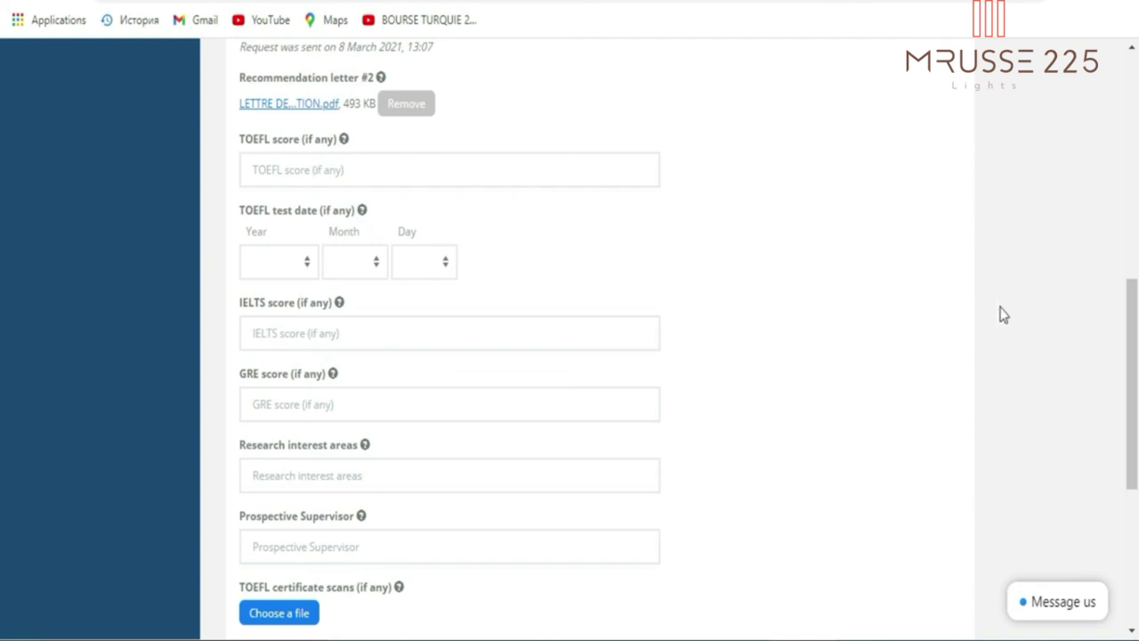
drag(1134, 325, 1134, 450)
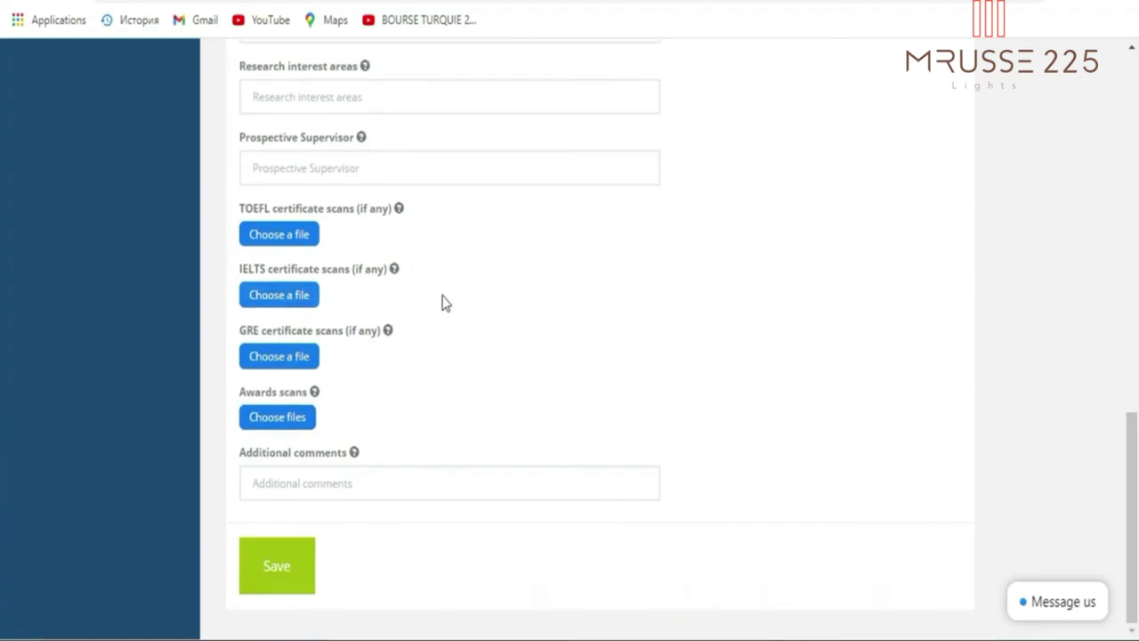
click(280, 588)
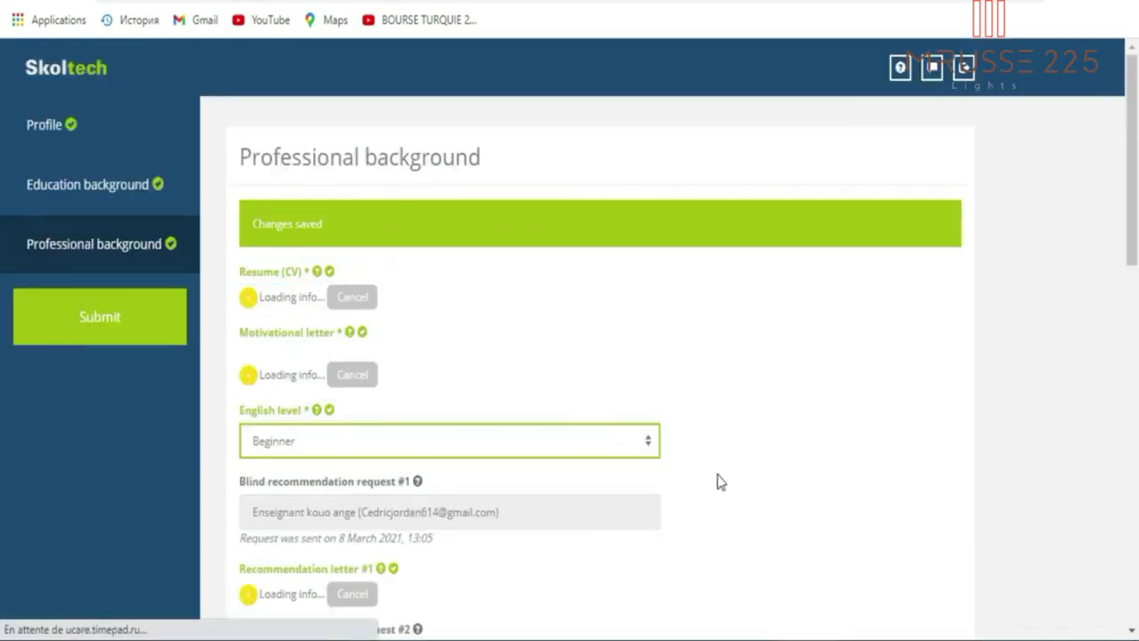
scroll(721, 481, down, 10)
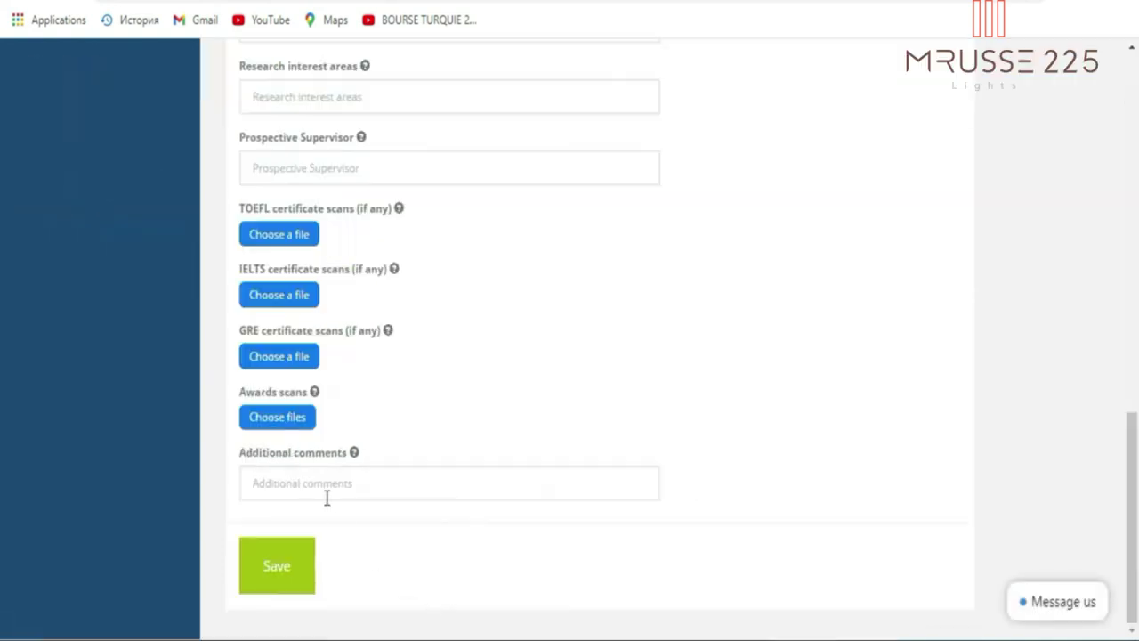
click(289, 571)
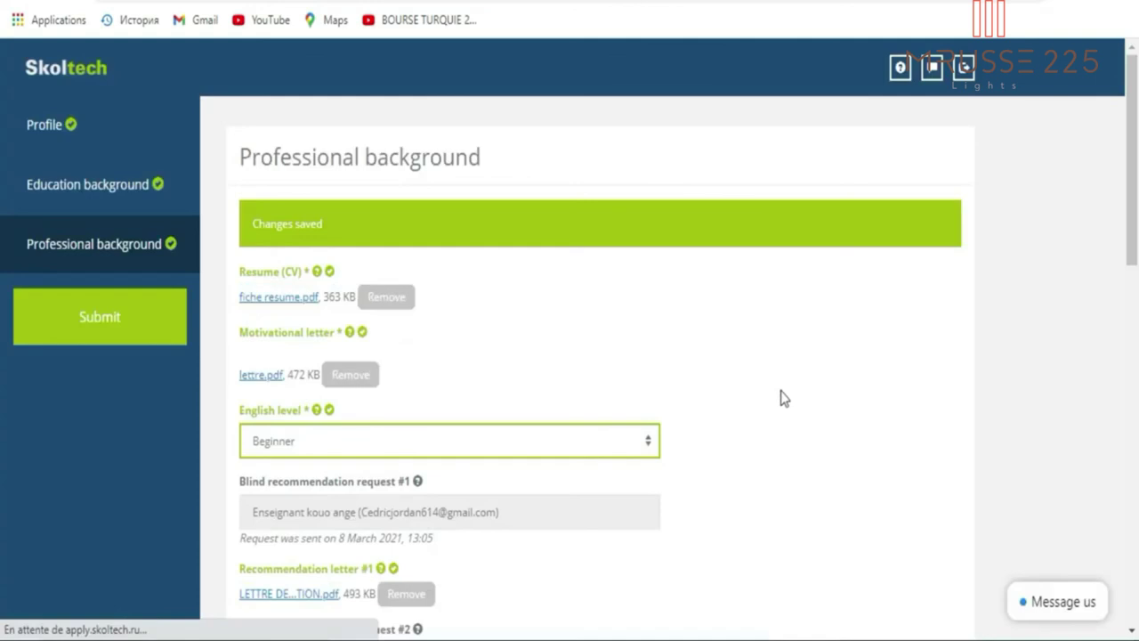
Review the saved professional background, submit the application and look through the submitted profile page.
scroll(2, 258, down, 3)
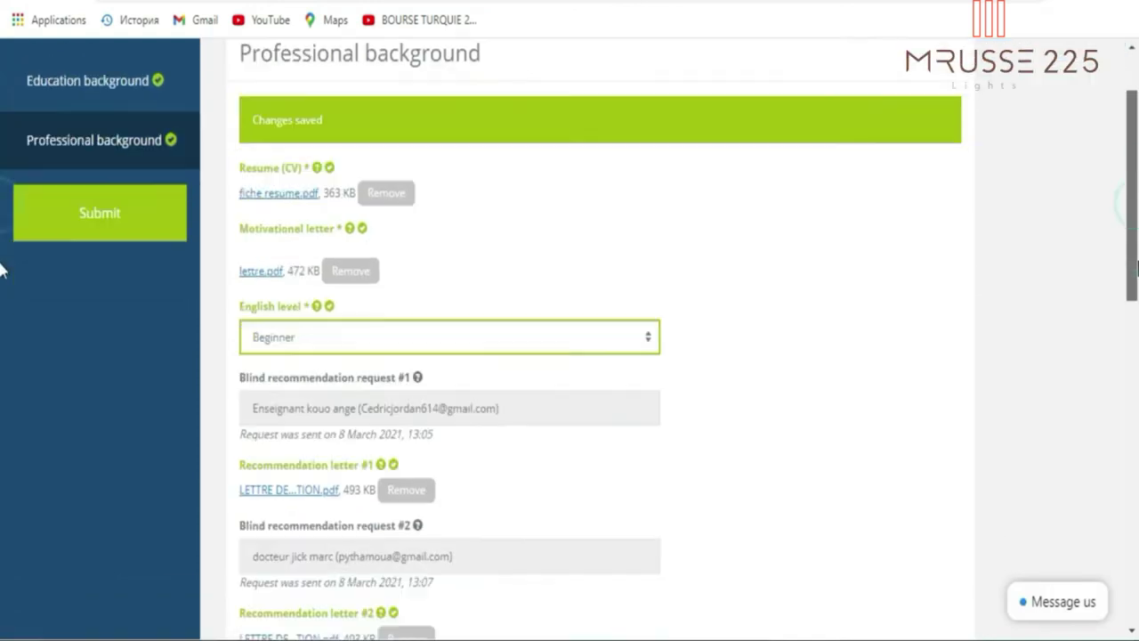
scroll(2, 356, down, 3)
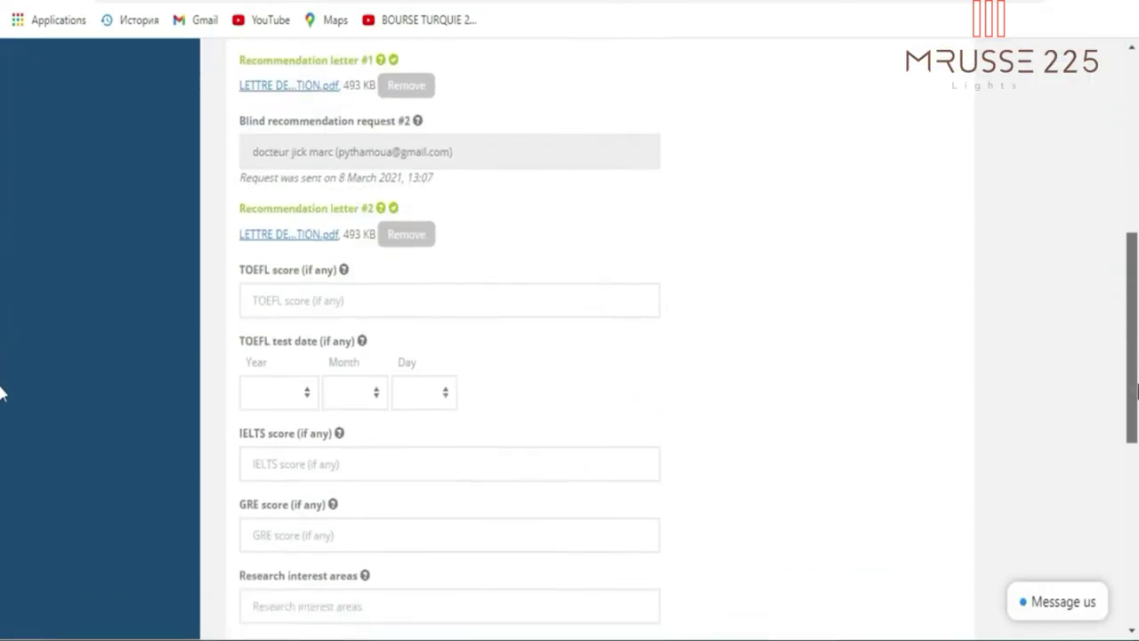
scroll(2, 394, up, 6)
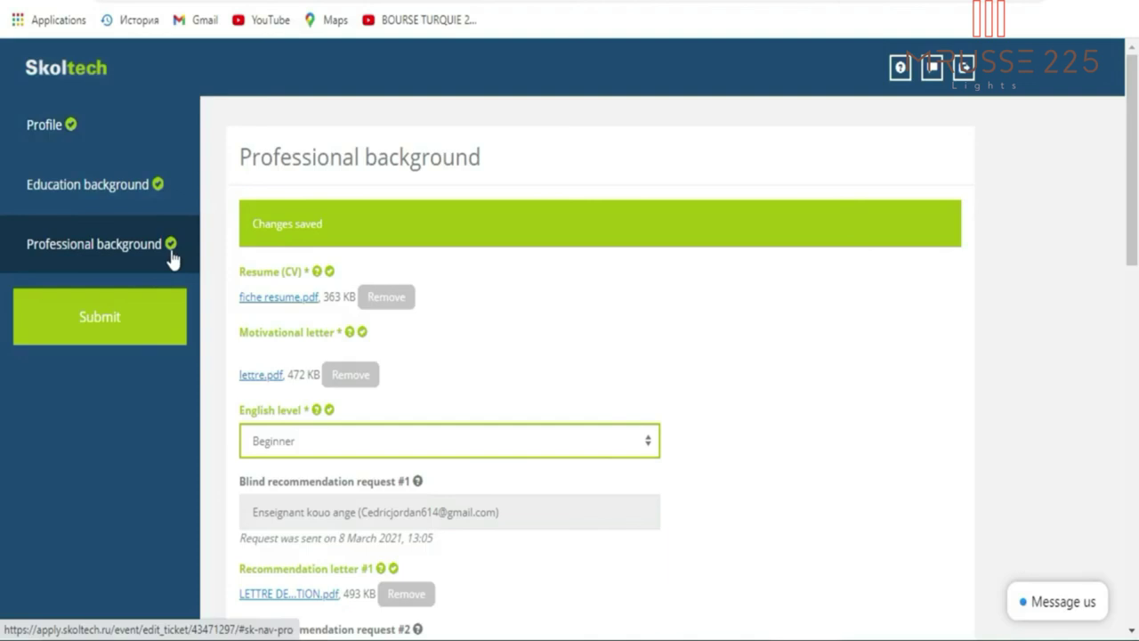
click(105, 340)
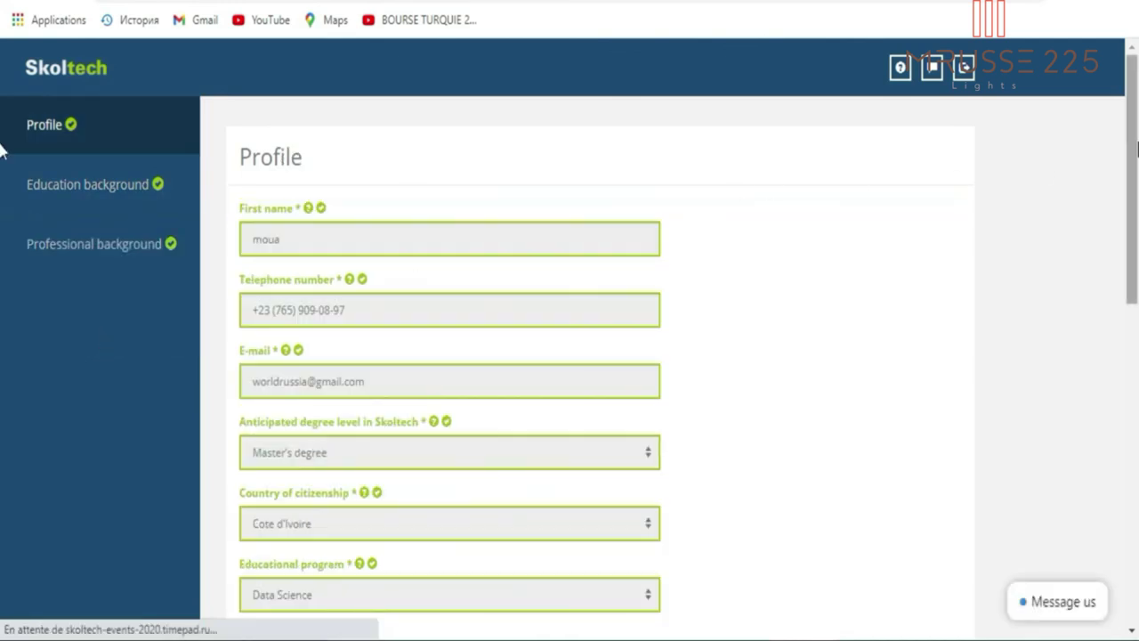
scroll(0, 233, down, 2)
scroll(0, 233, down, 8)
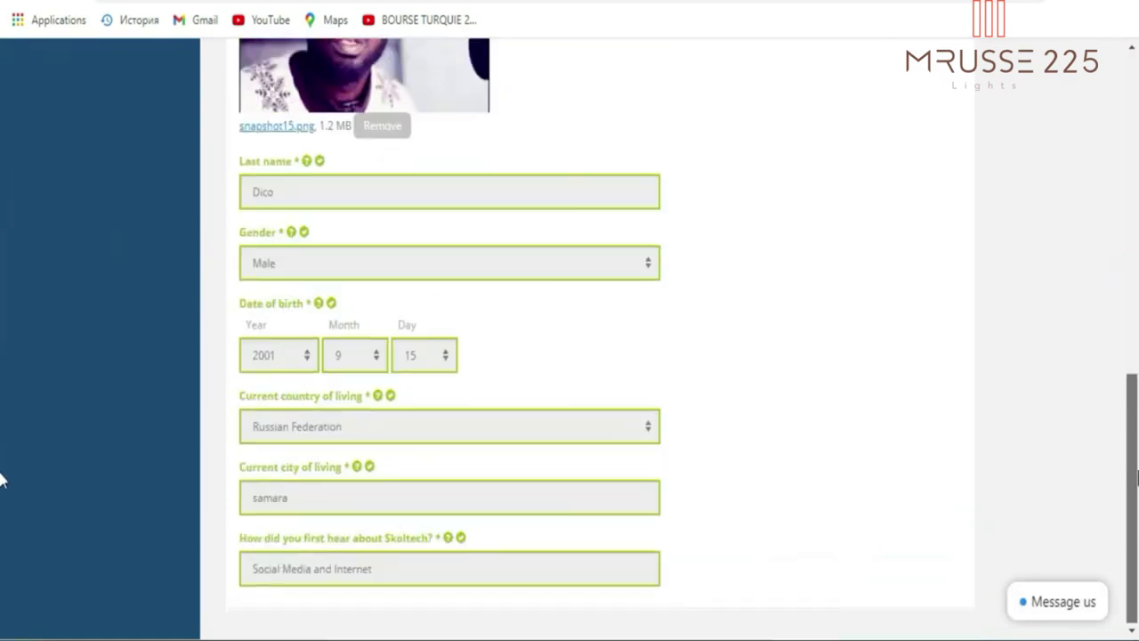